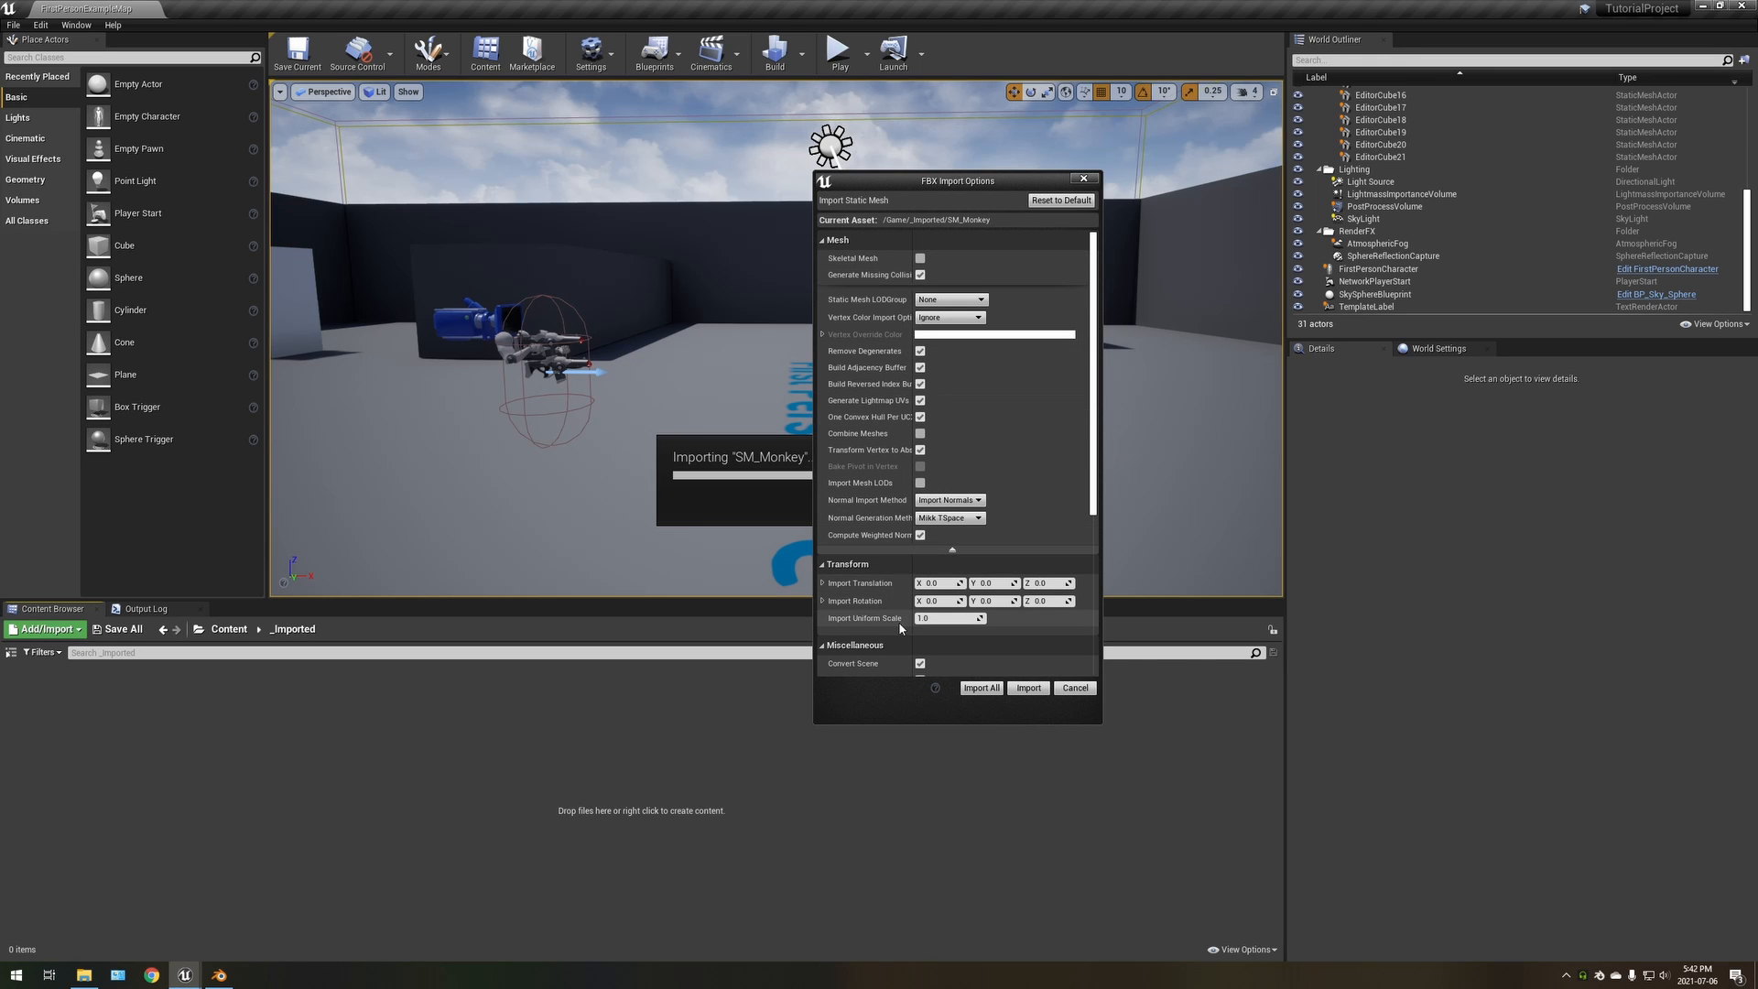
# Show the advanced mesh import options and enable Combine Meshes and Import Mesh LODs, leaving Static Mesh LODGroup at None
pyautogui.click(952, 549)
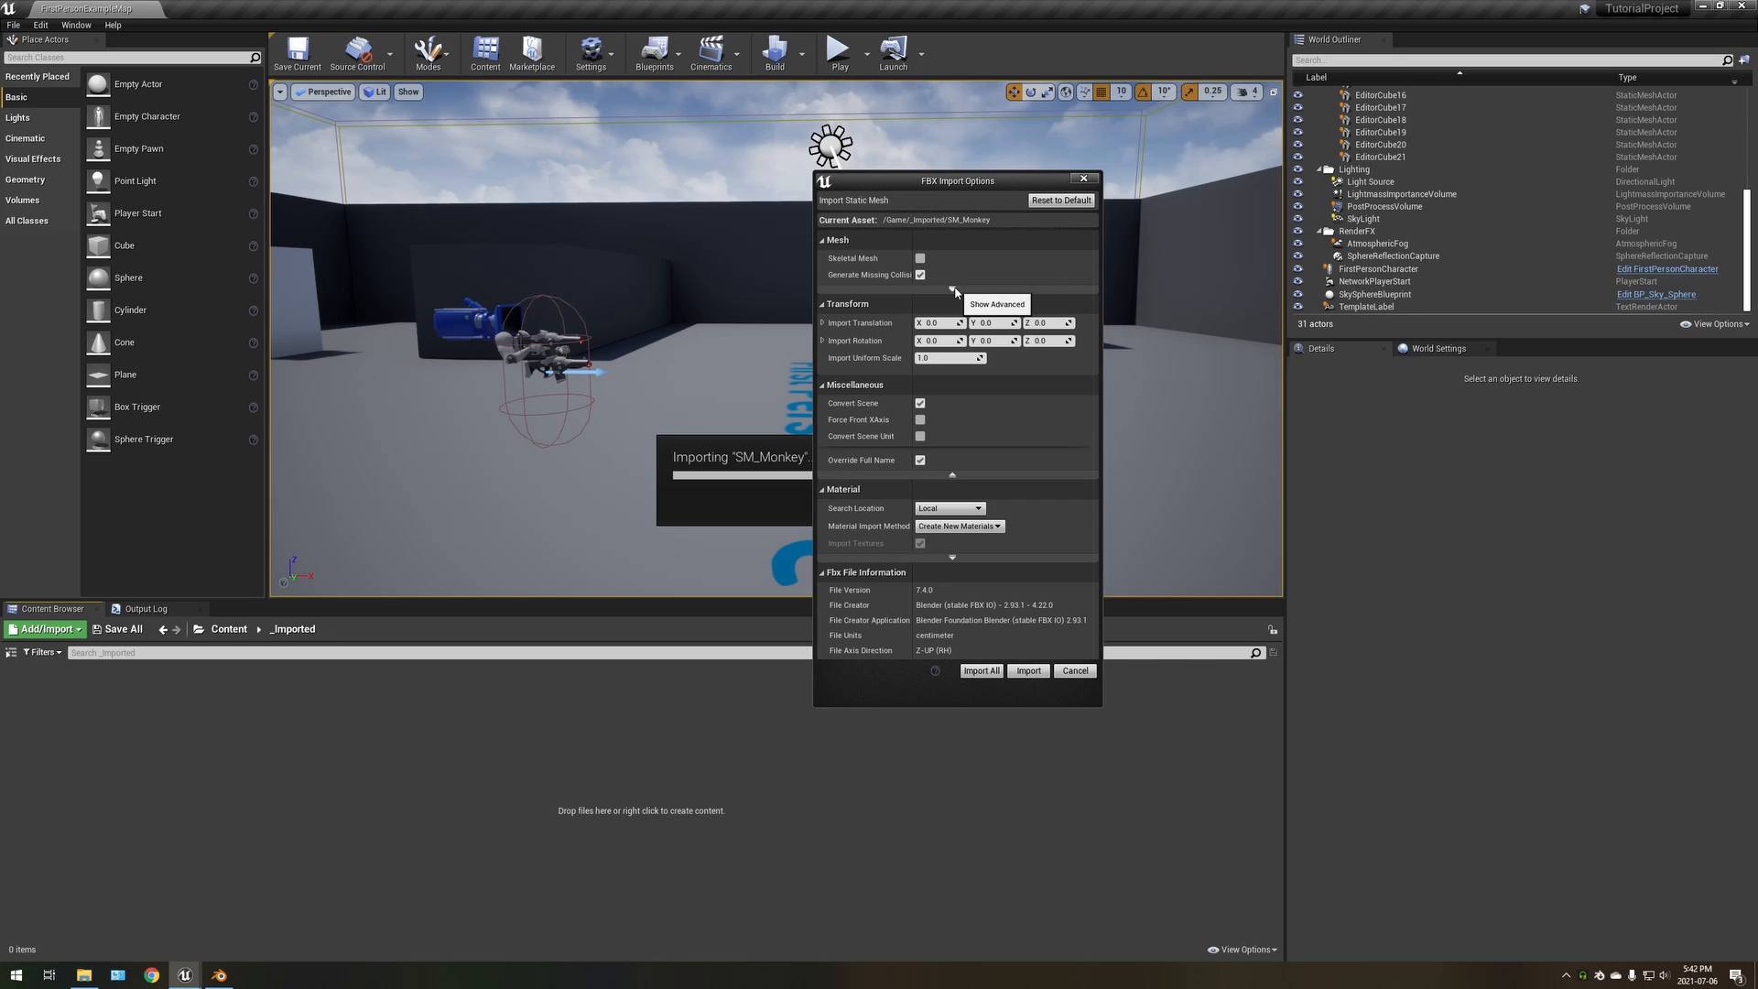
pyautogui.click(953, 289)
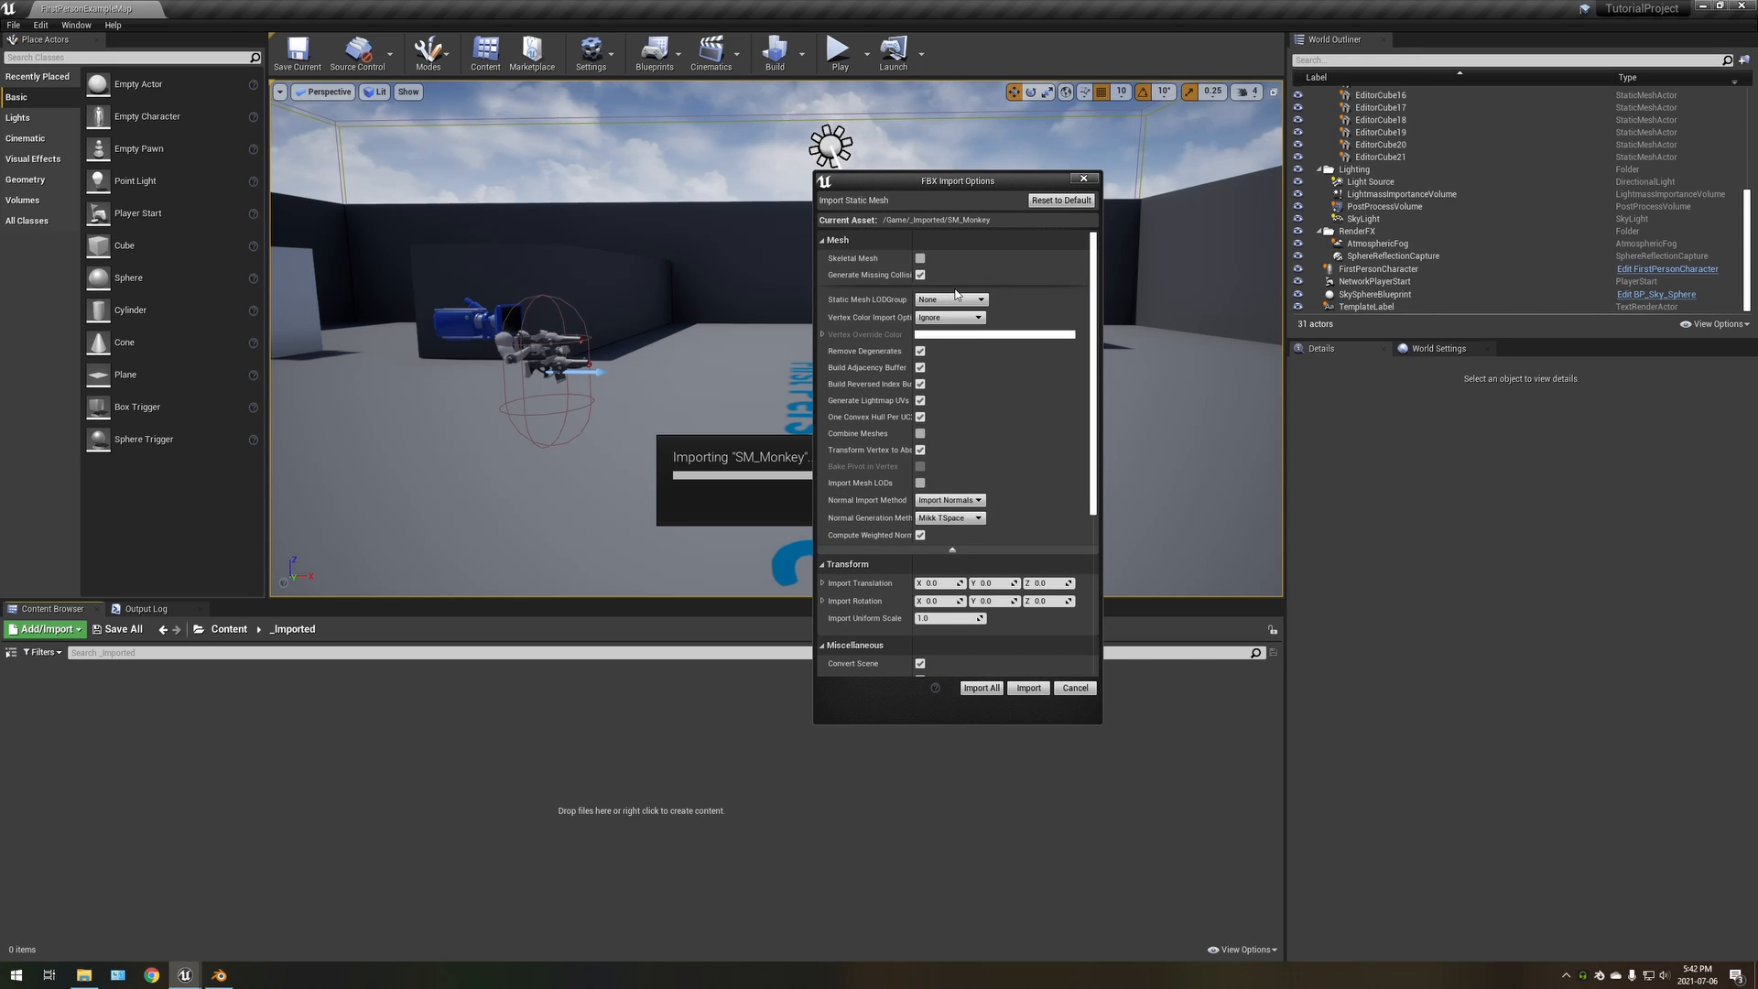
pyautogui.moveTo(912, 273); pyautogui.dragTo(935, 272)
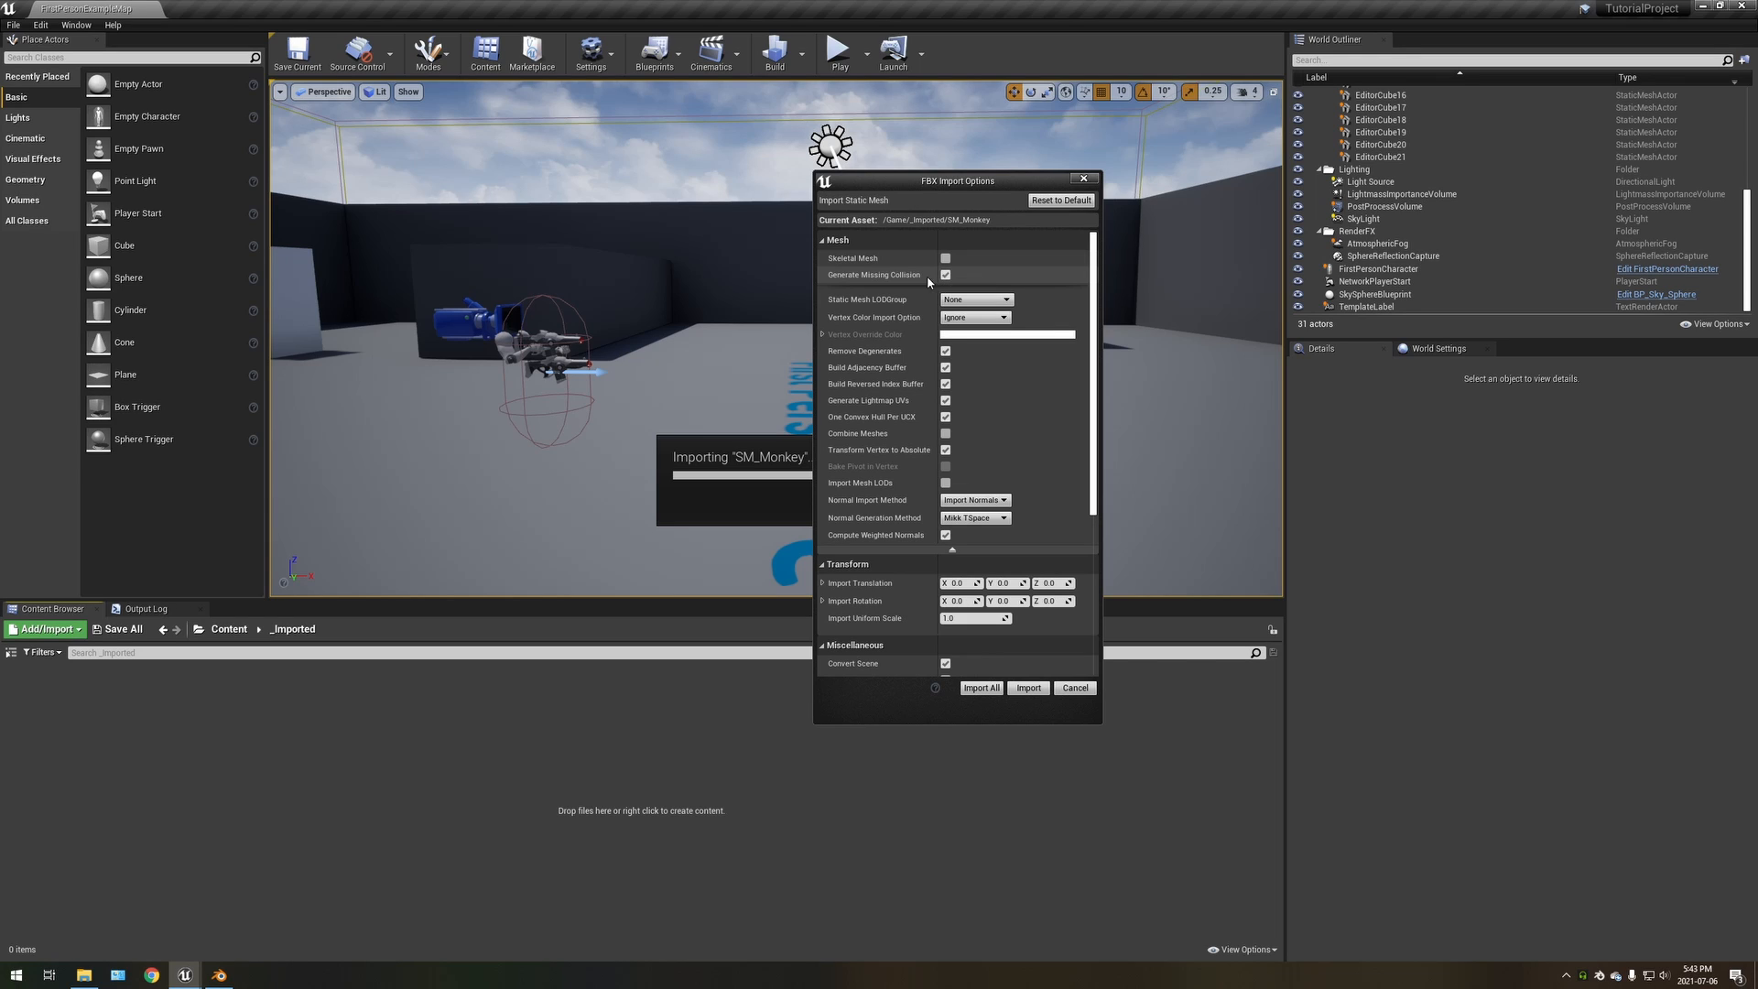
pyautogui.click(945, 433)
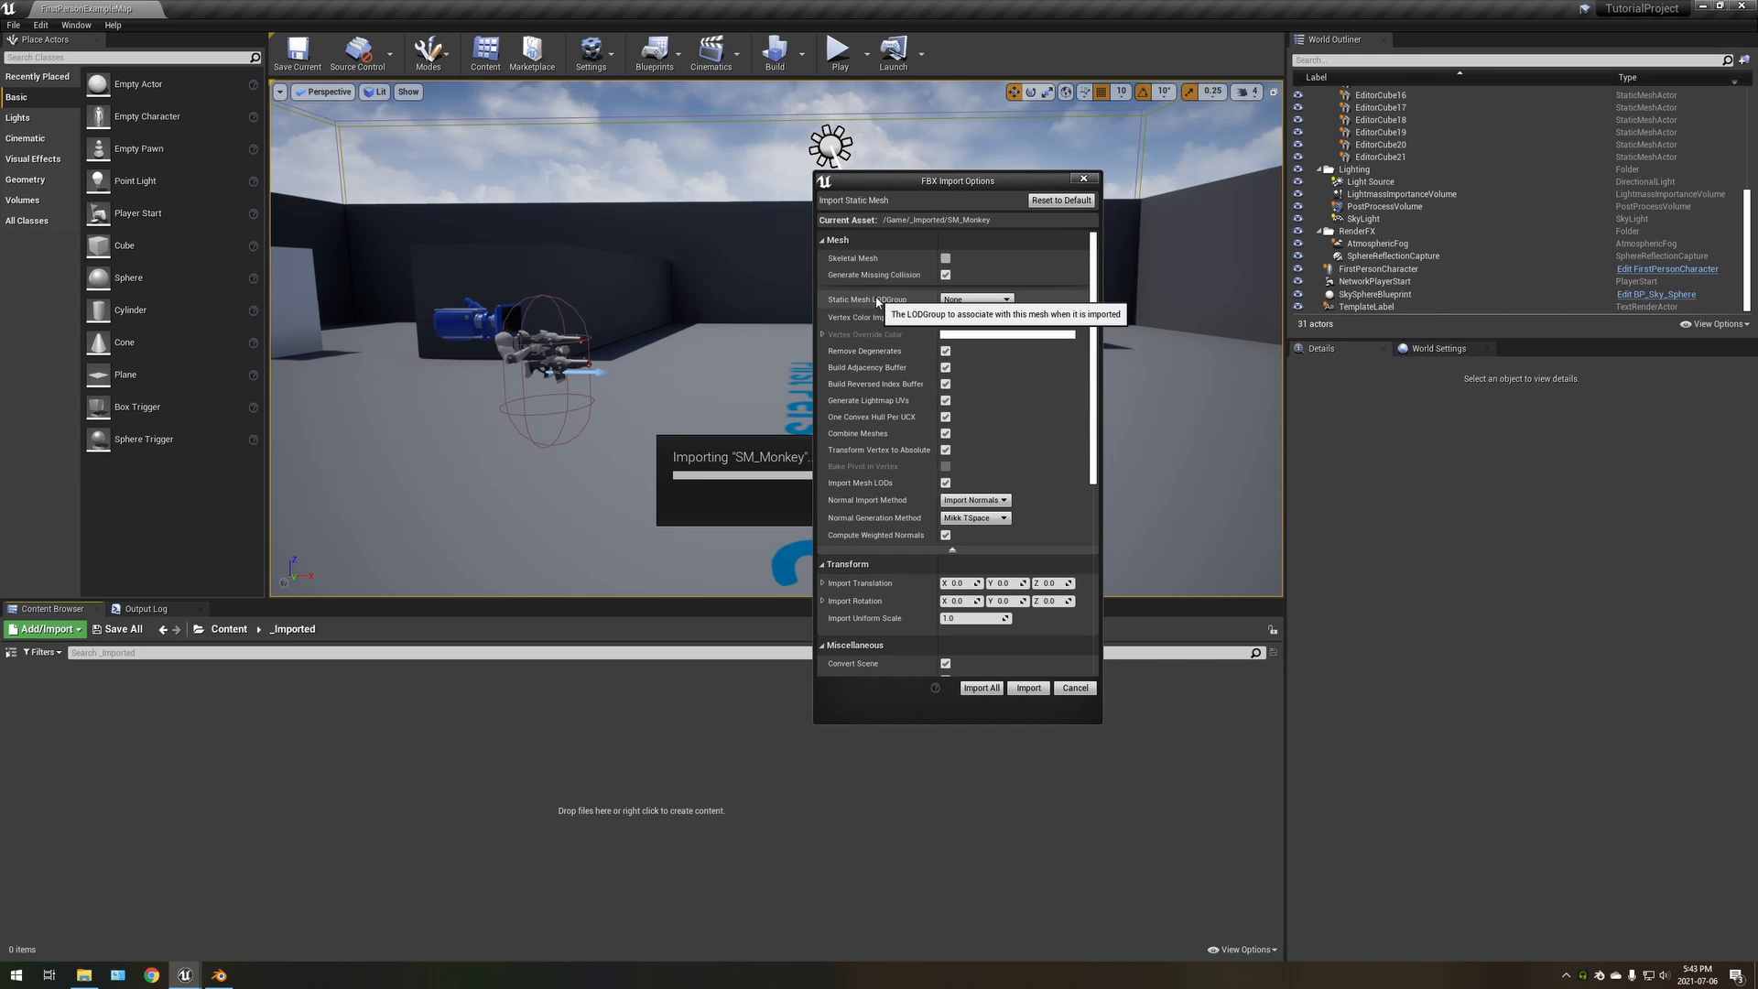
pyautogui.click(976, 299)
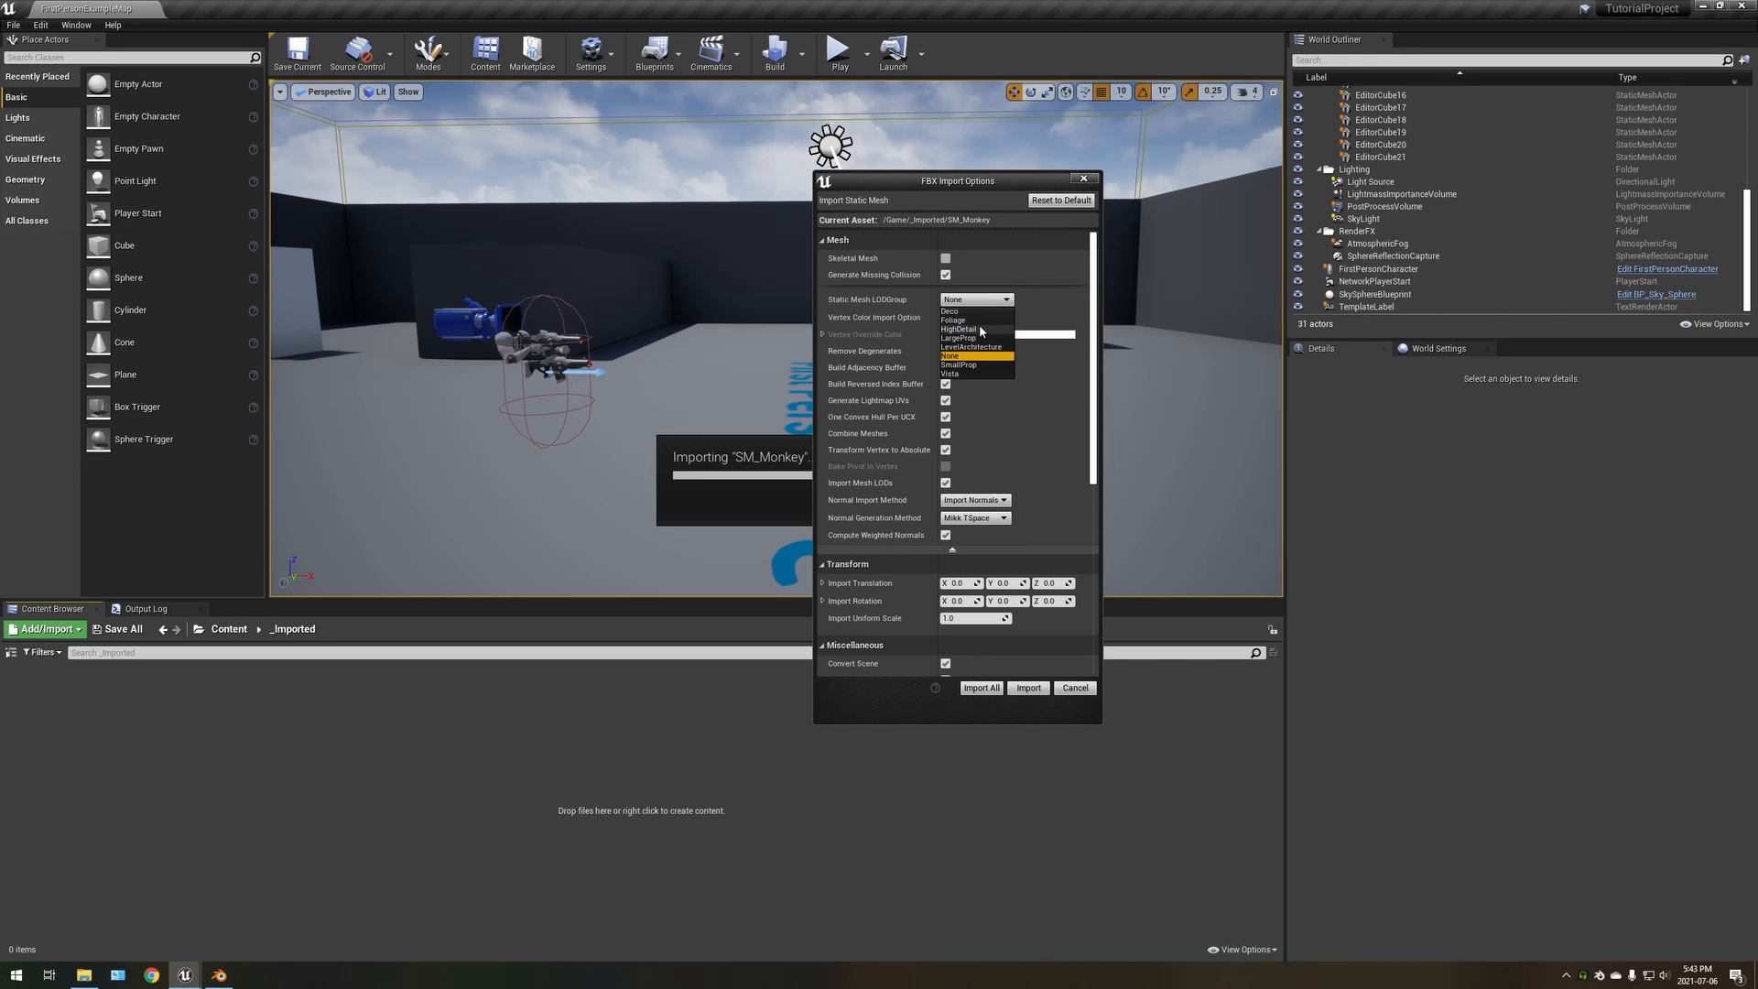
pyautogui.click(992, 300)
# Import all of SM_Monkey with the Create New Materials method and close the resulting message log
pyautogui.scroll(-5, 989, 412)
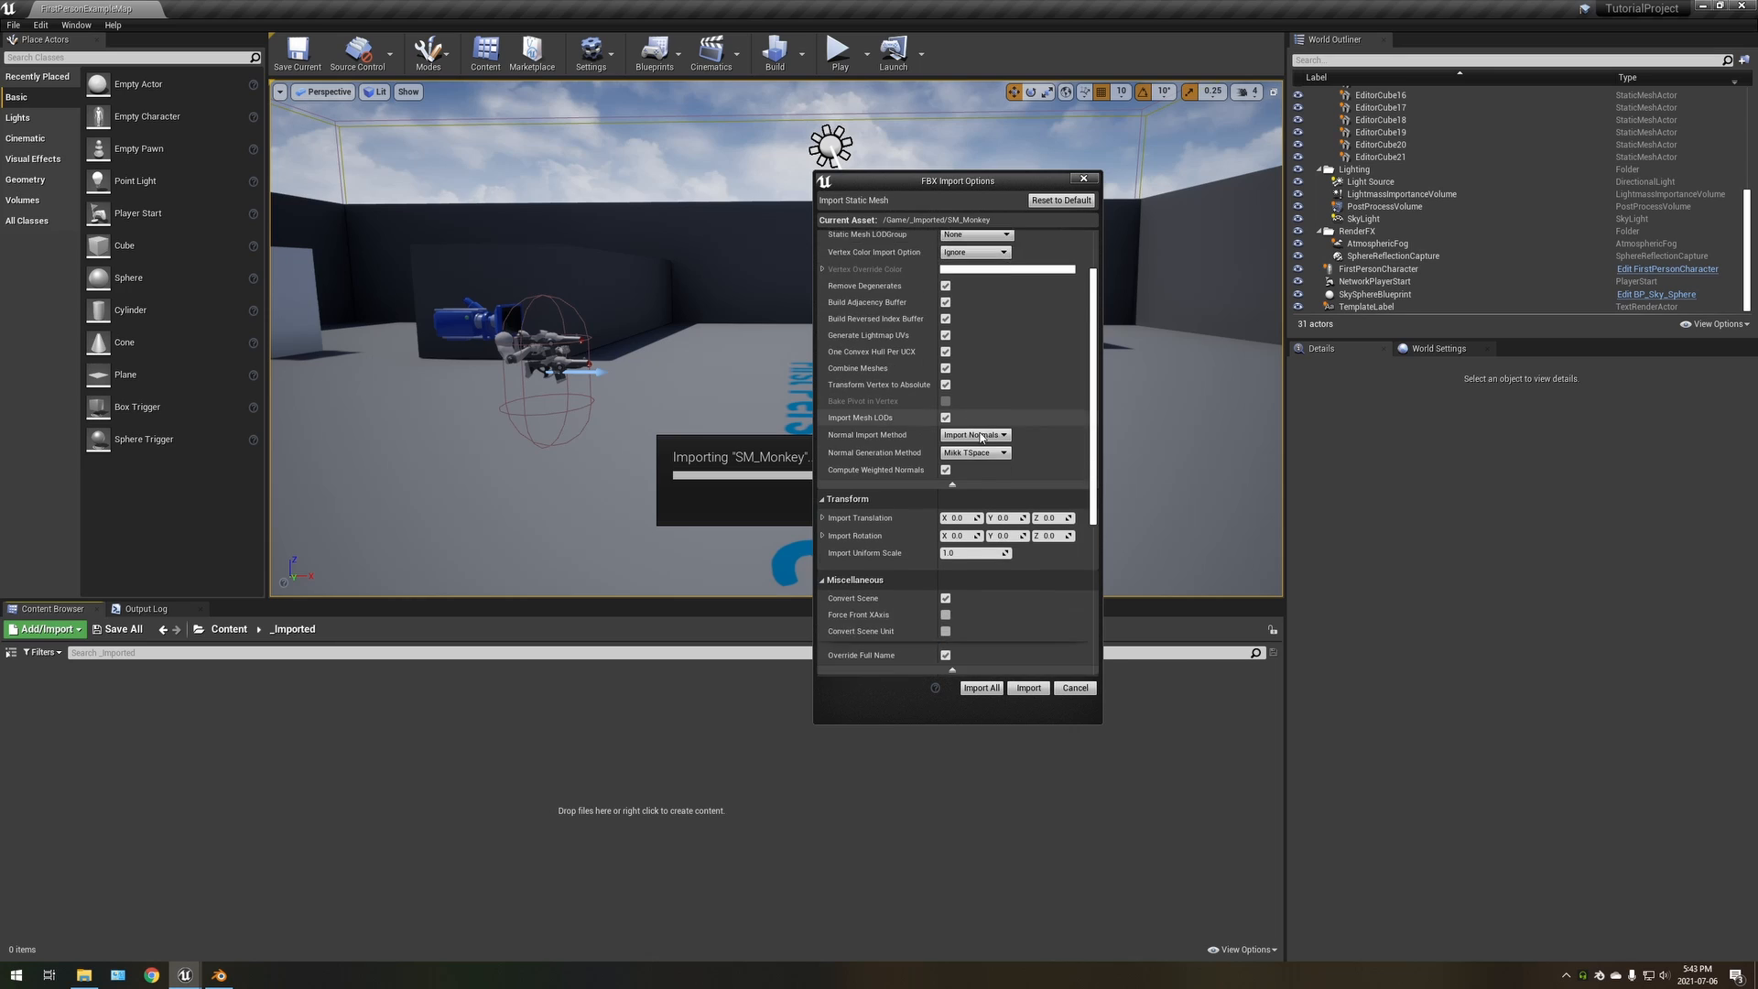
pyautogui.scroll(-2, 979, 434)
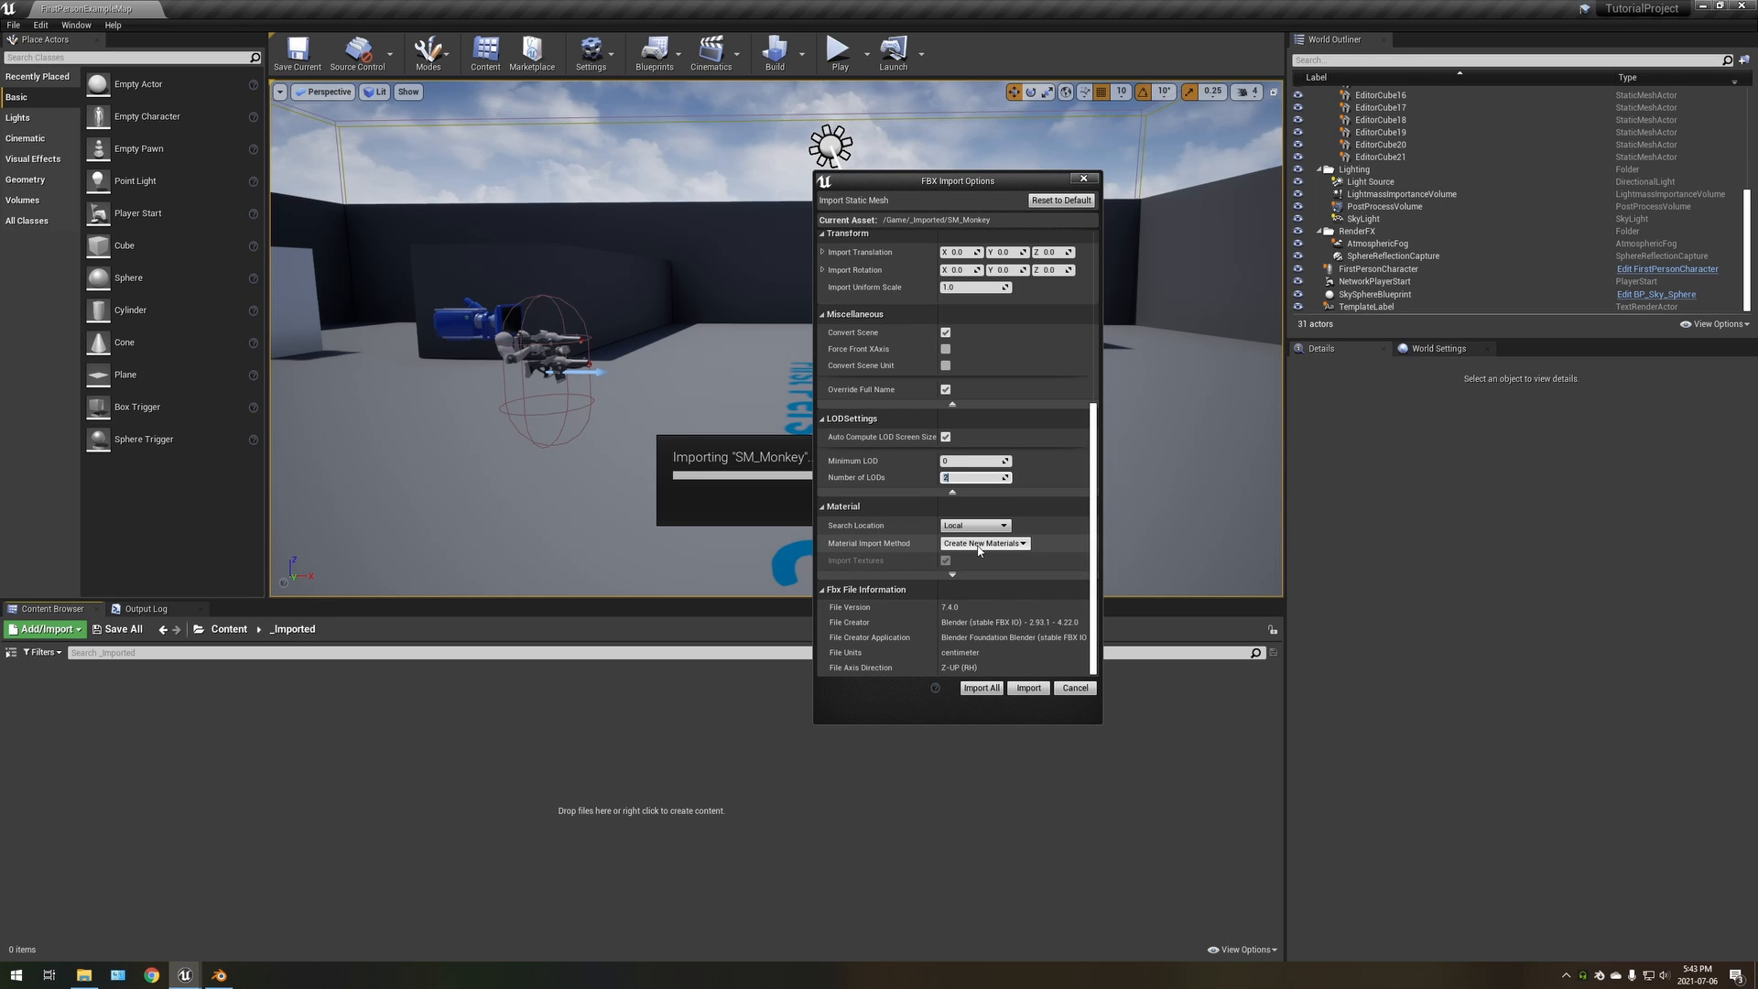
pyautogui.click(993, 544)
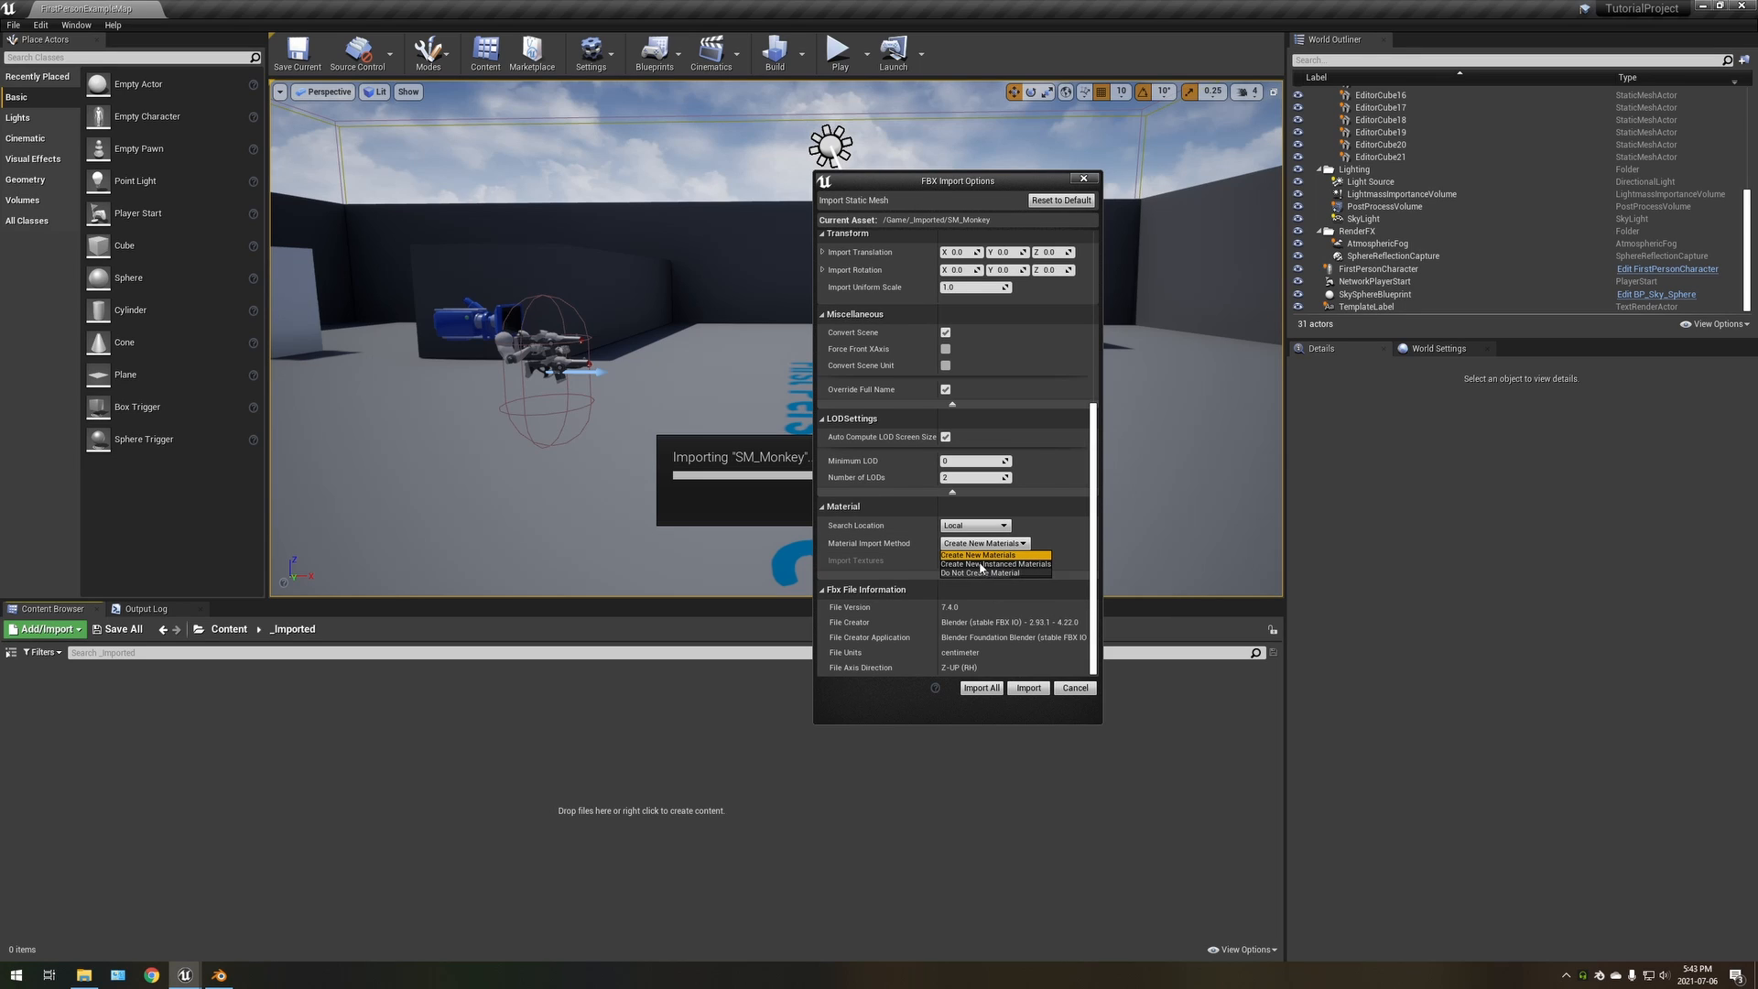
pyautogui.click(977, 555)
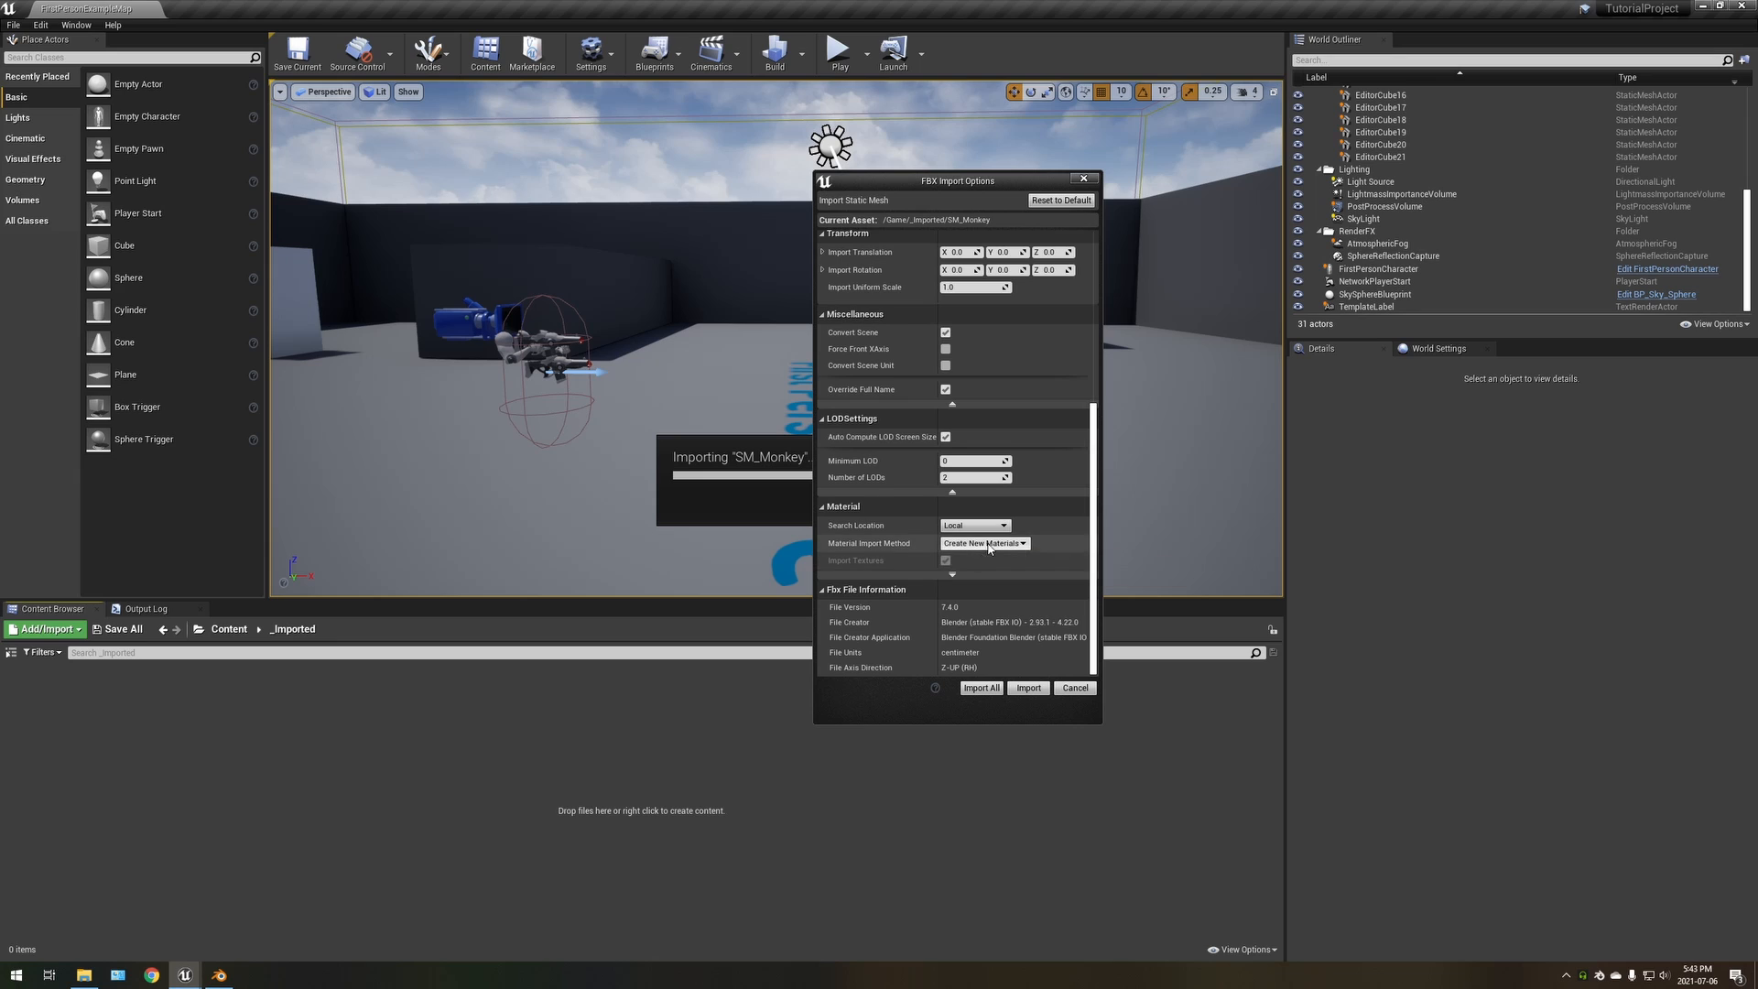
pyautogui.click(979, 689)
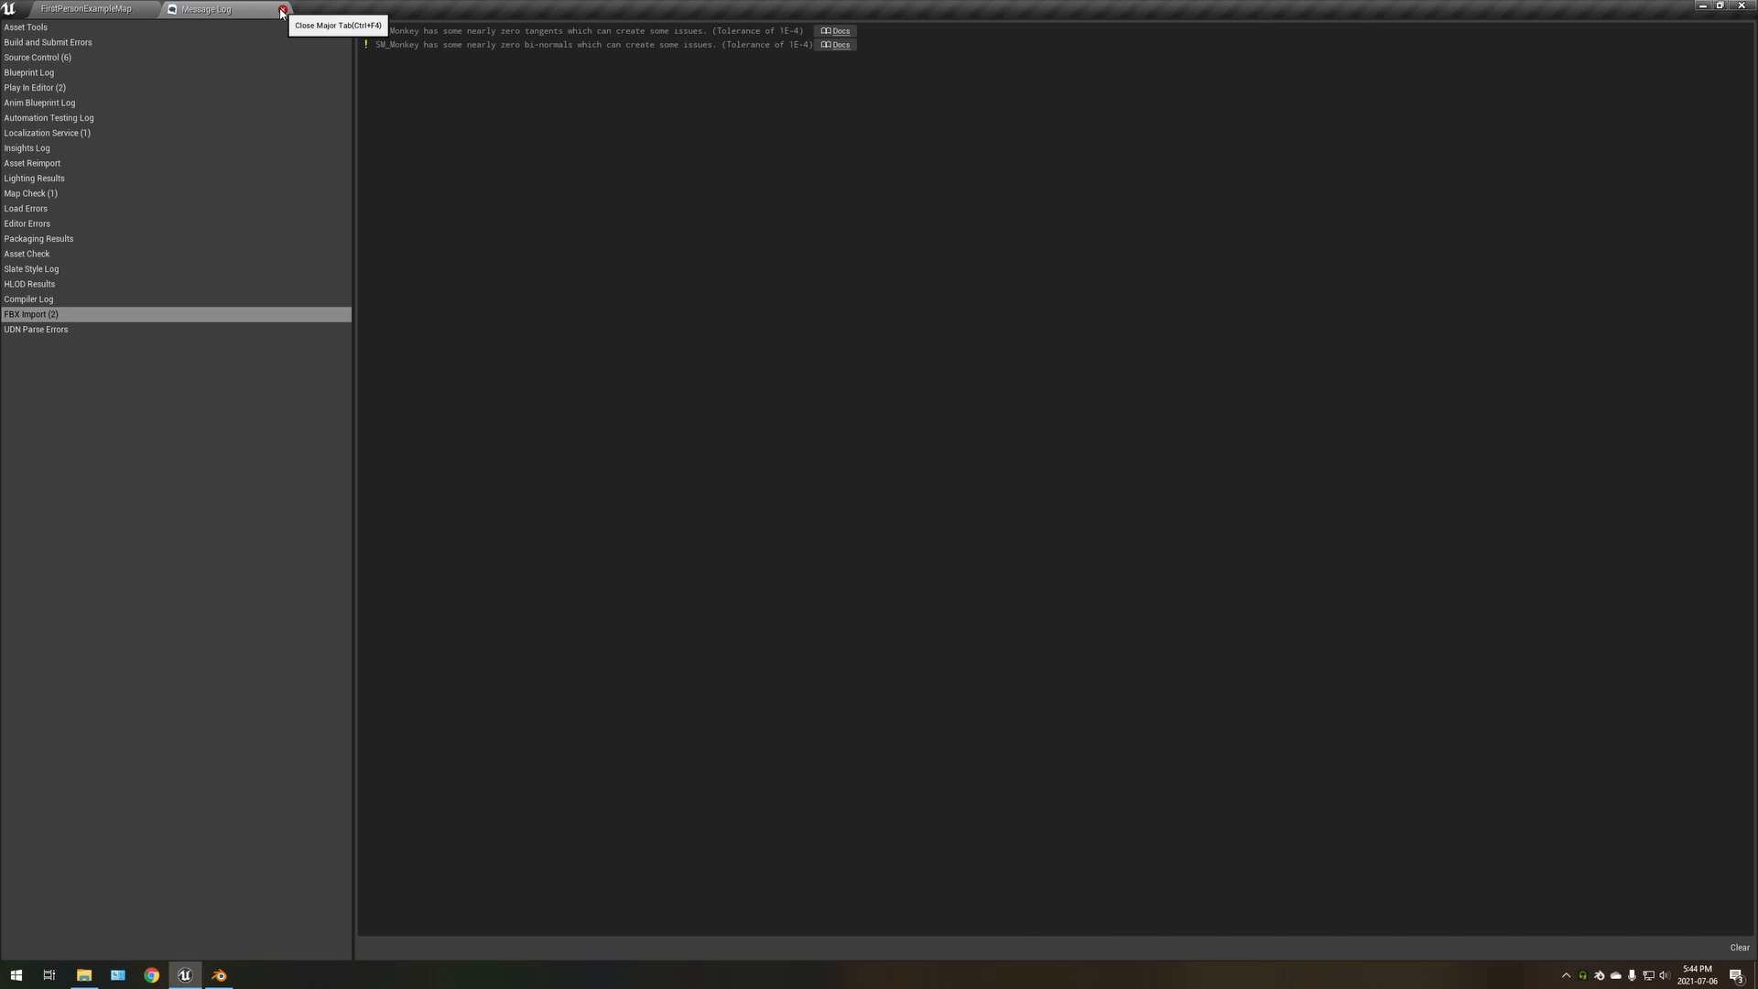
pyautogui.click(282, 10)
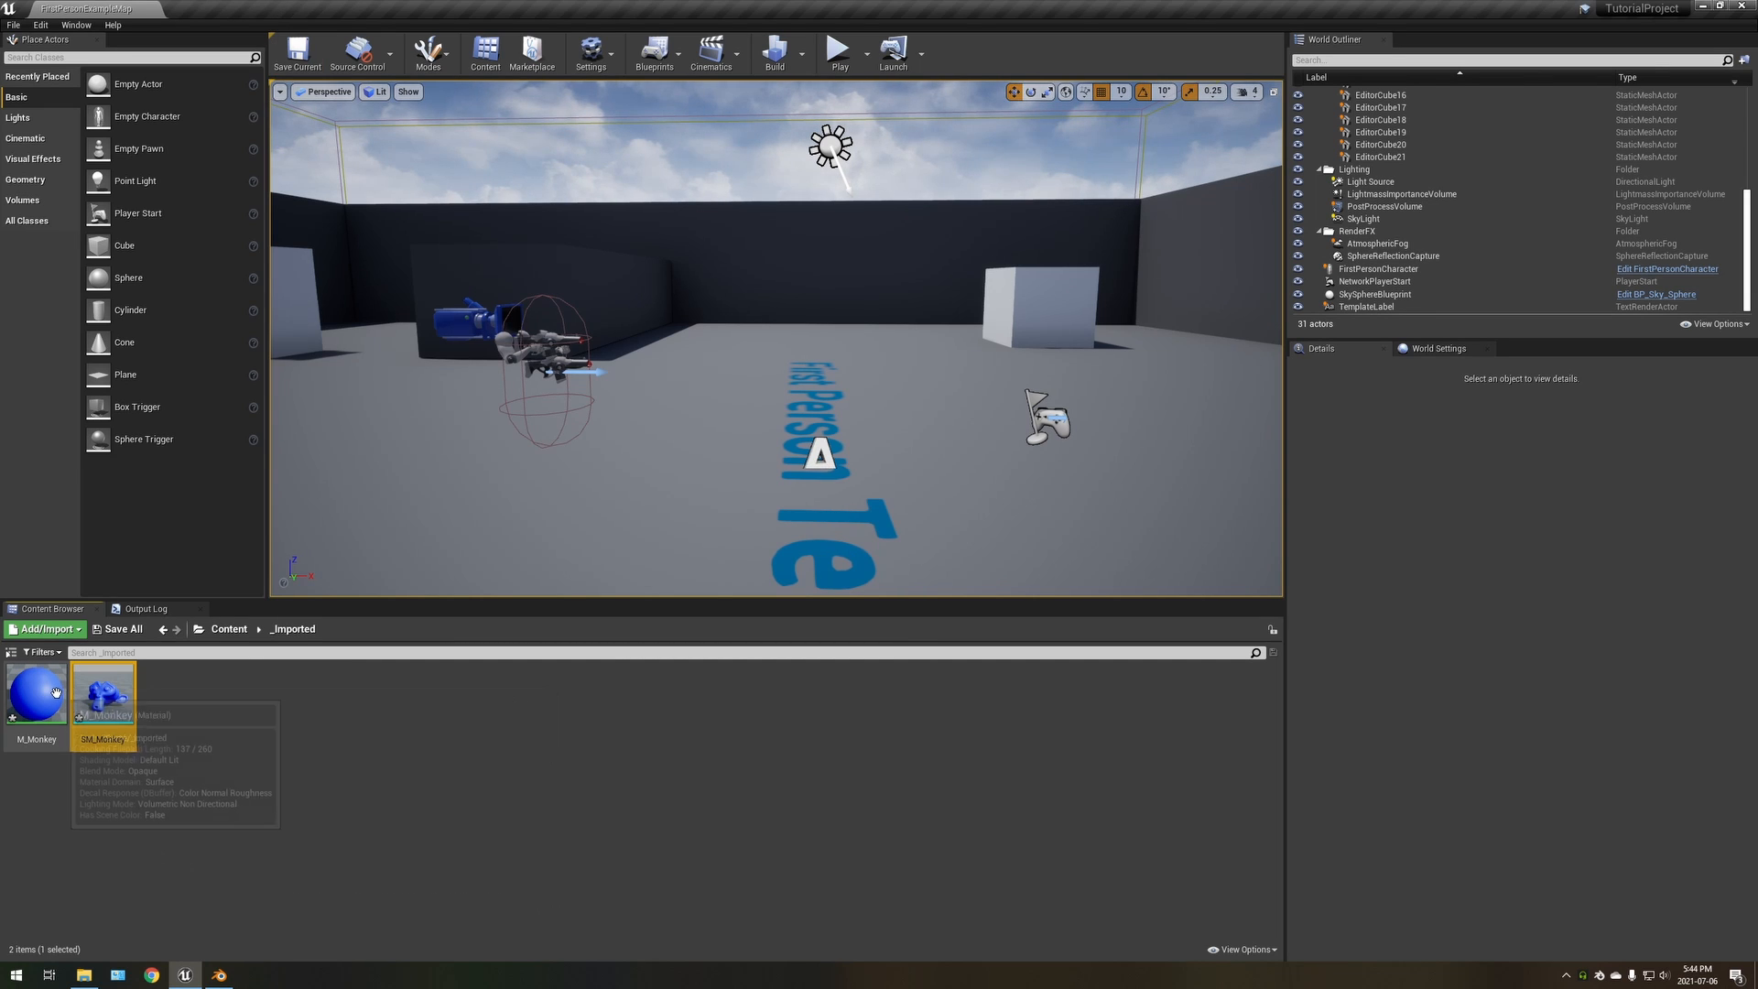
# Open the M_Monkey material, dock its editor beside the level tab, and separate the main material node from the overlapping Param node
pyautogui.doubleClick(37, 693)
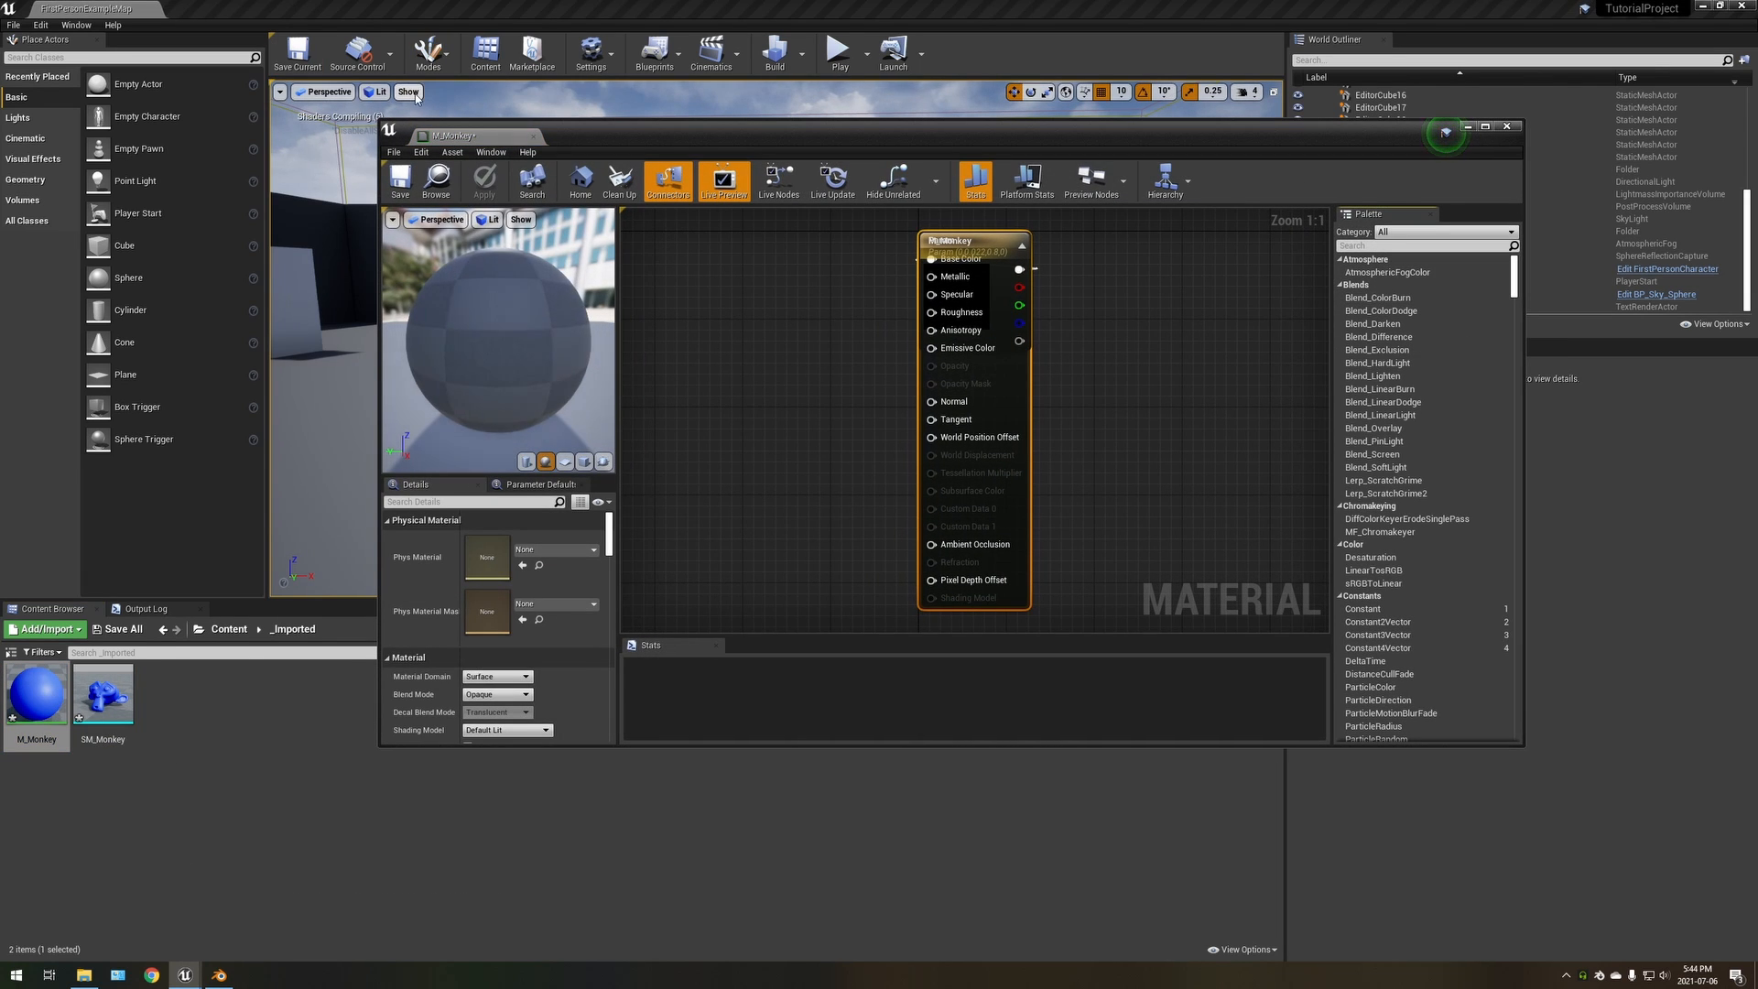
pyautogui.moveTo(449, 136); pyautogui.dragTo(261, 12)
pyautogui.moveTo(591, 174); pyautogui.dragTo(742, 286, button='right')
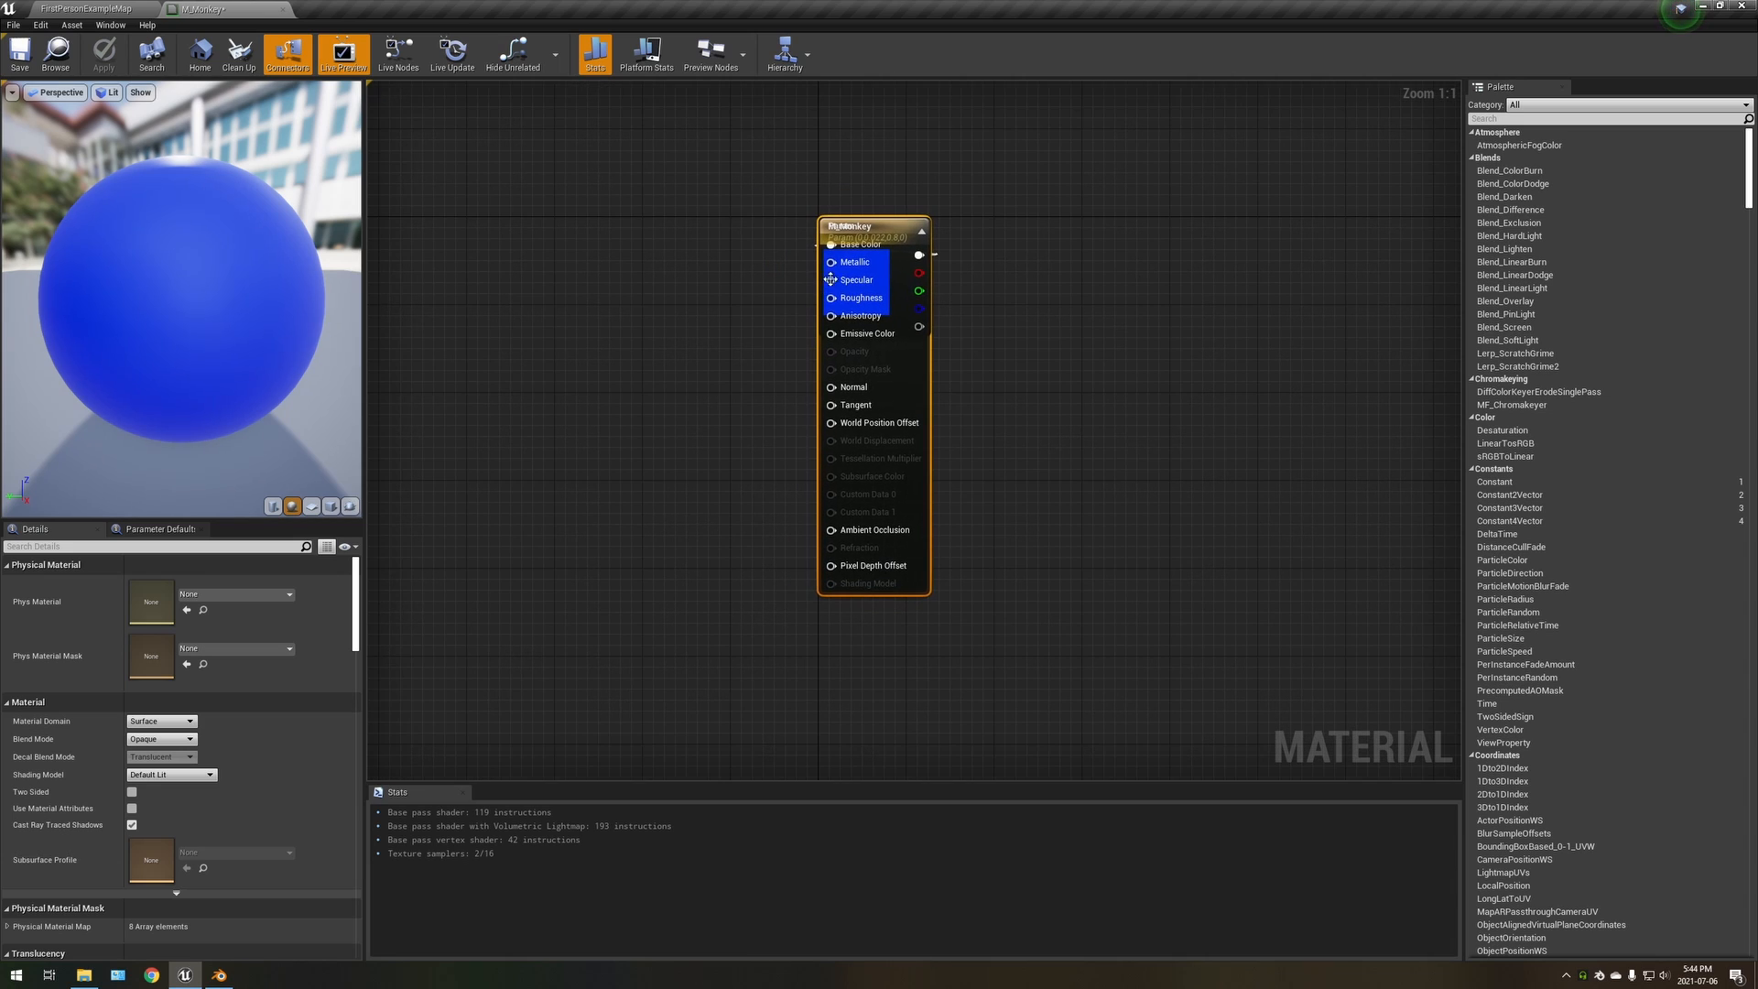
pyautogui.moveTo(830, 279); pyautogui.dragTo(1084, 268)
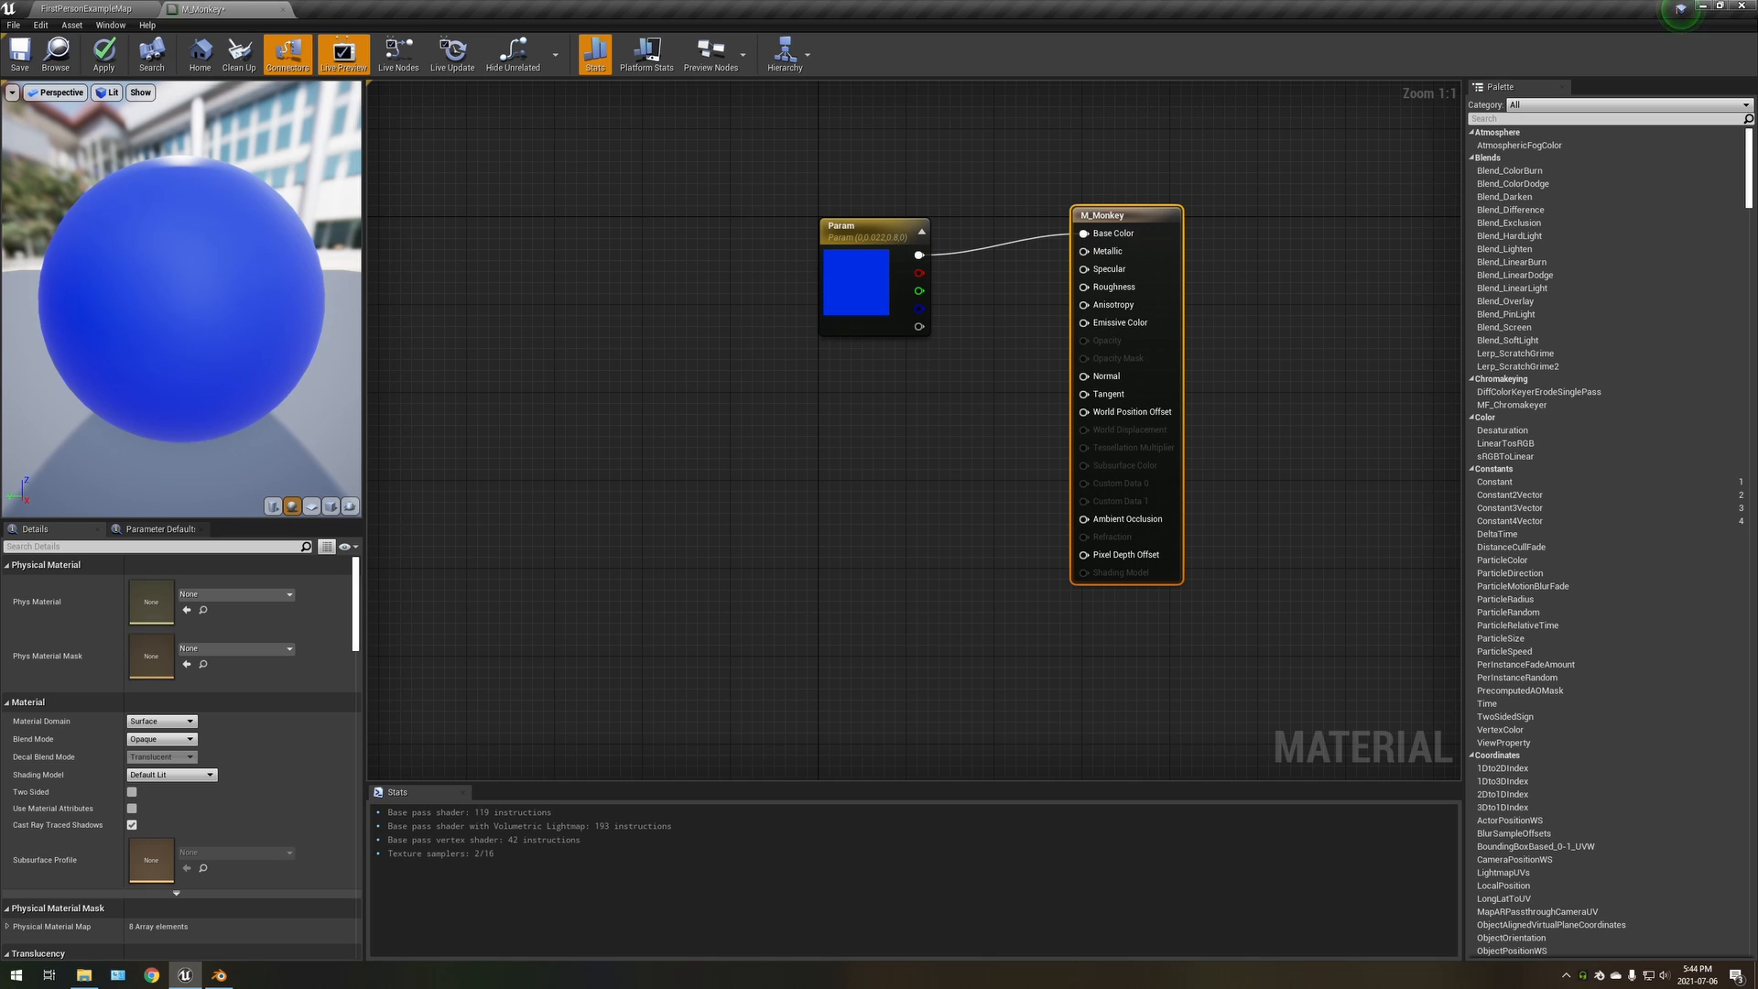
# Return to the level editor and open the SM_Monkey static mesh for inspection
pyautogui.click(87, 8)
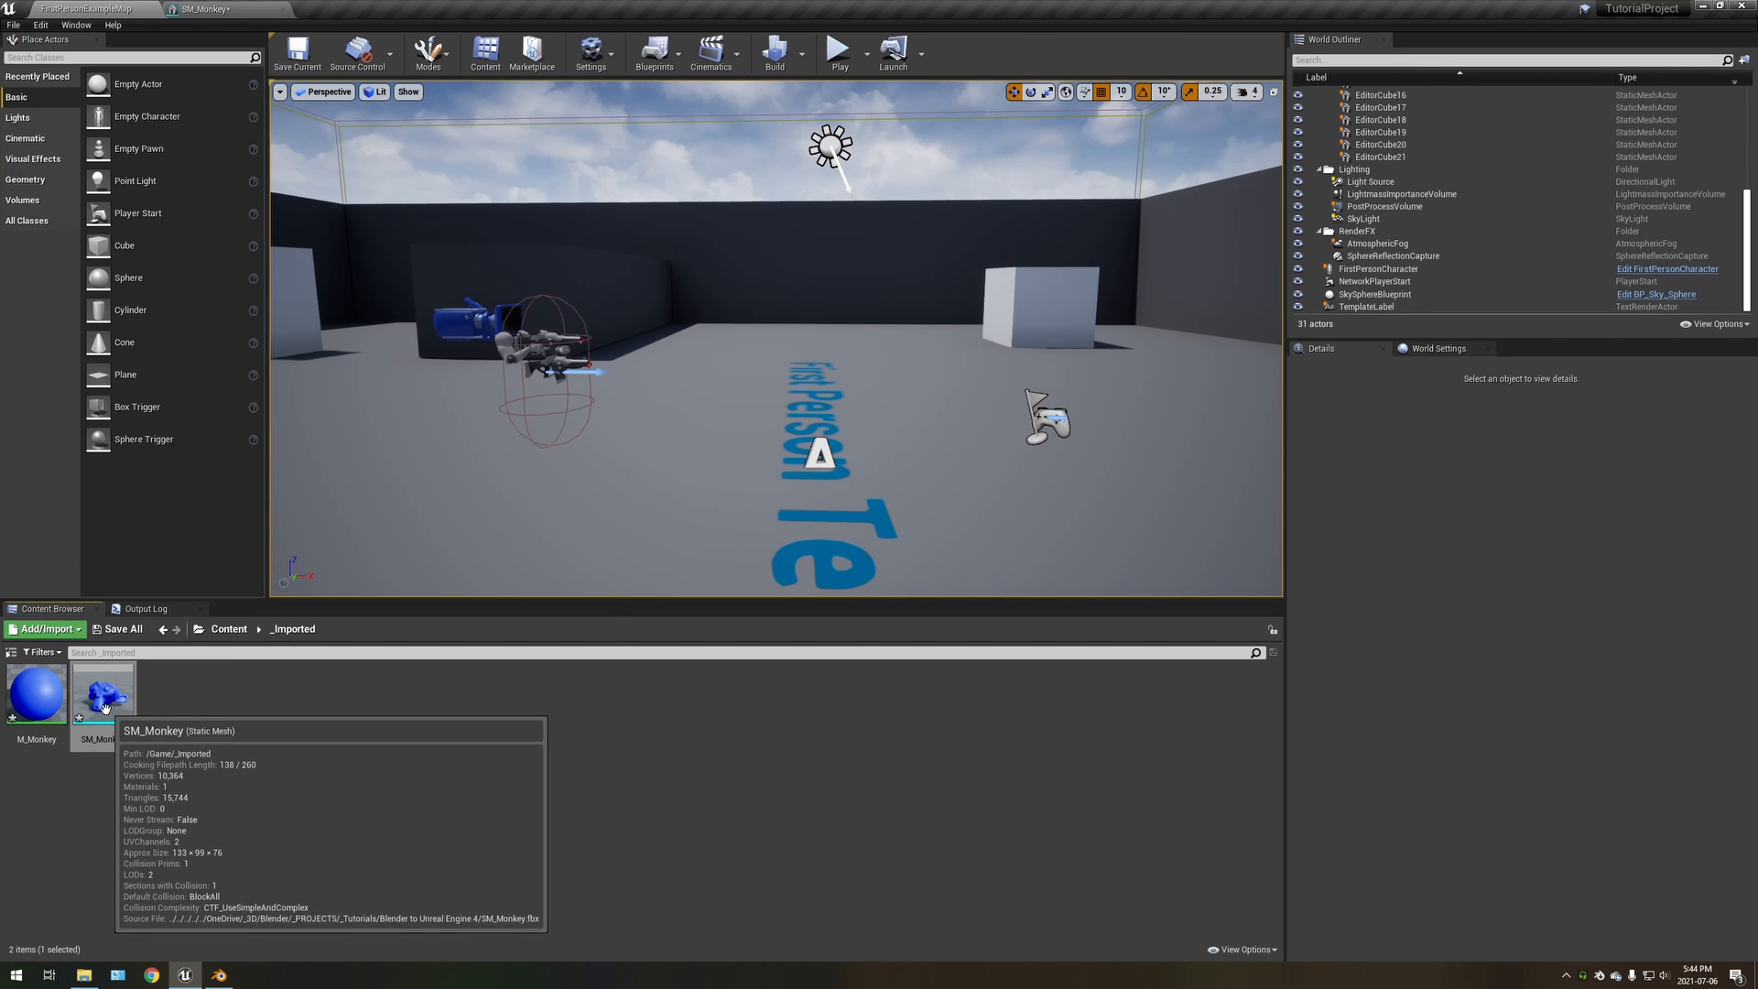
pyautogui.doubleClick(105, 707)
pyautogui.moveTo(802, 531); pyautogui.dragTo(771, 519, button='right')
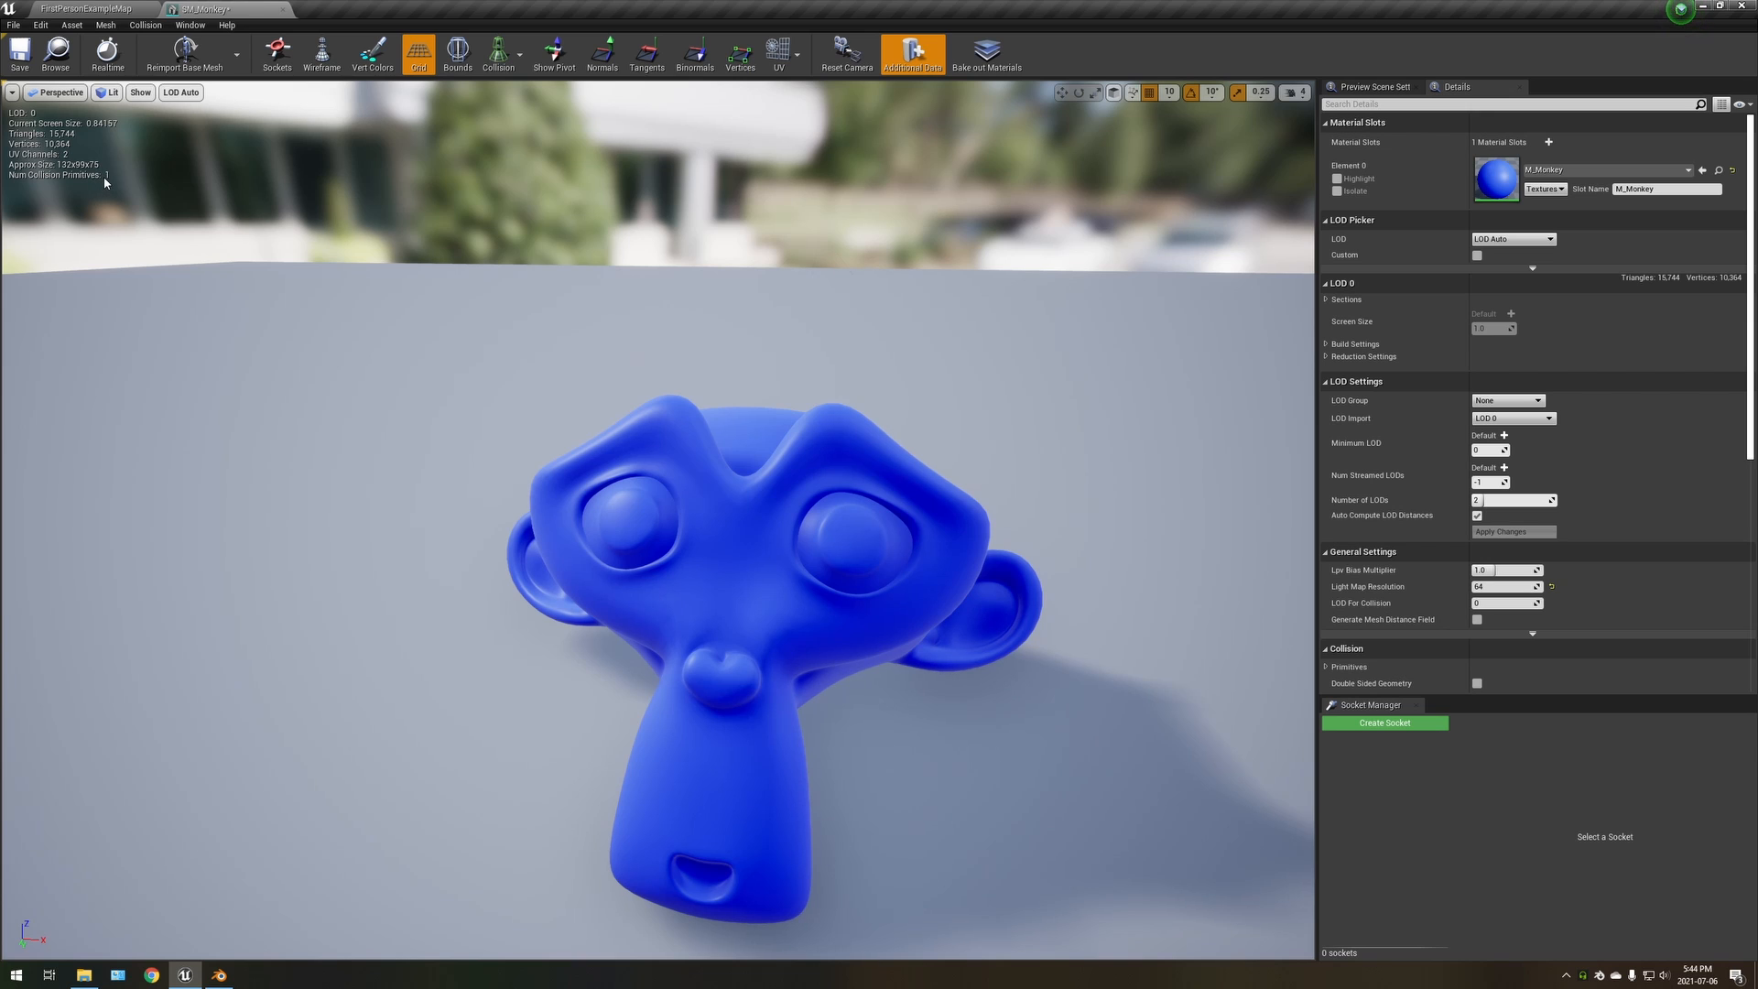
# Display the simple collision on the monkey mesh and inspect its hull from a different angle
pyautogui.click(499, 53)
pyautogui.click(503, 95)
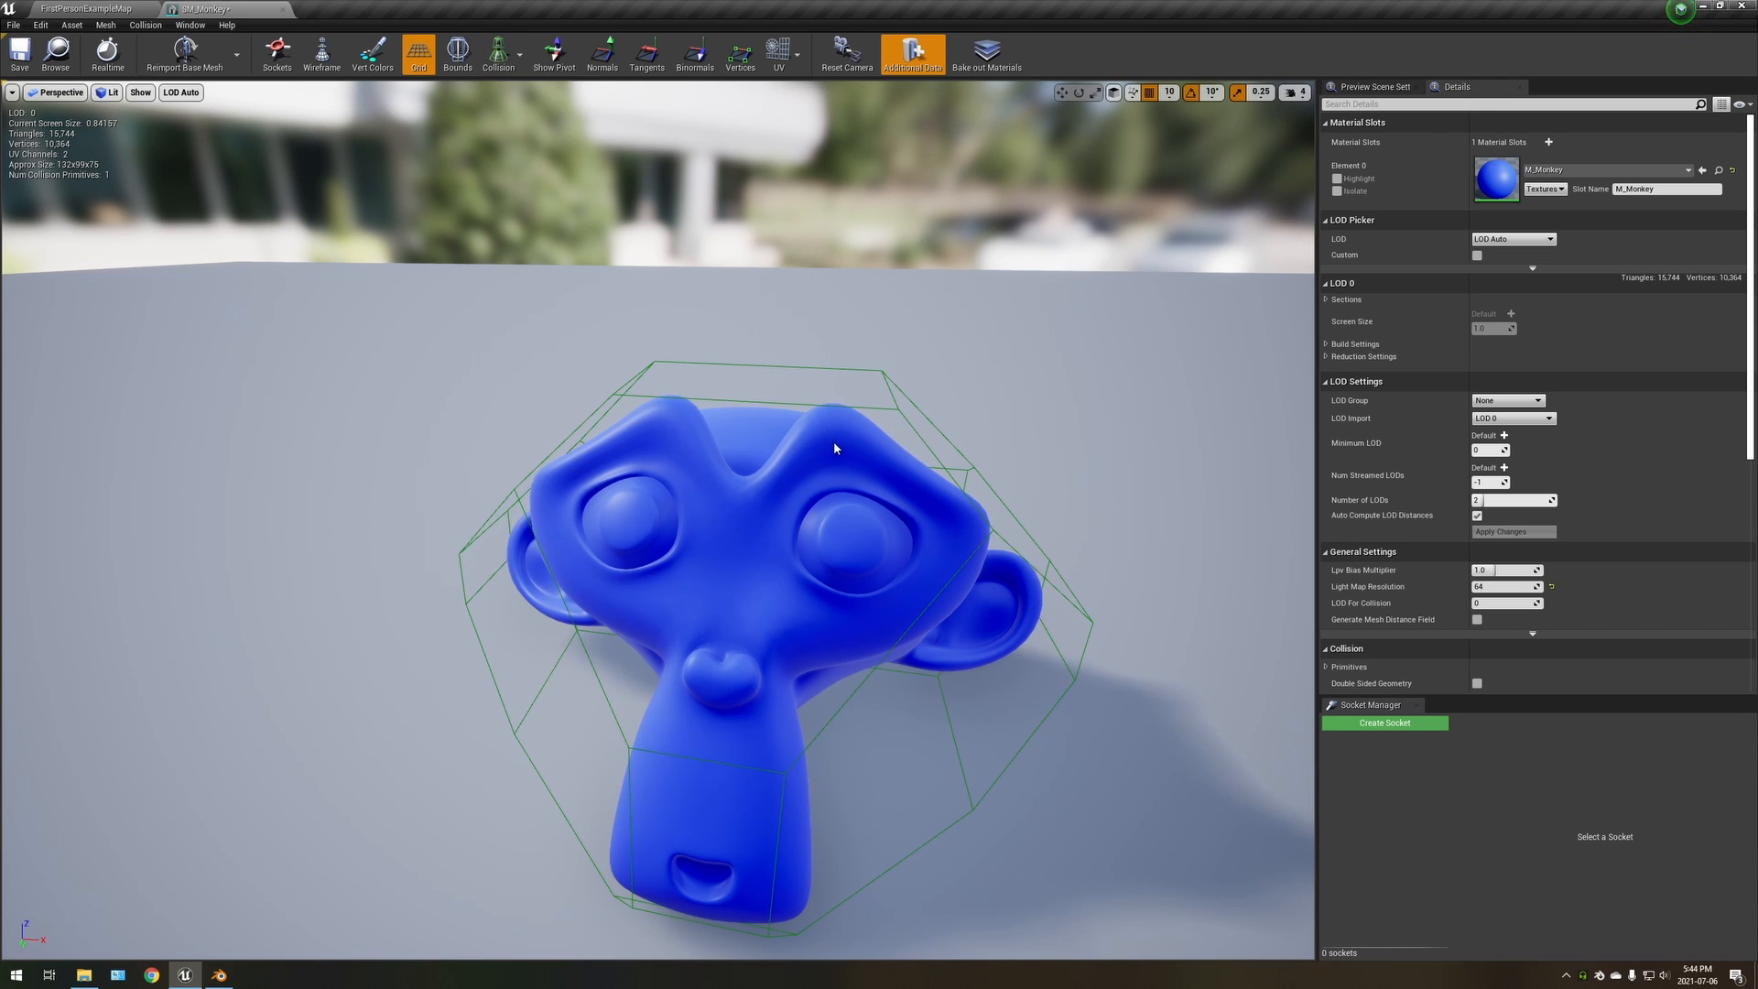
pyautogui.press('d')
pyautogui.moveTo(833, 449)
pyautogui.mouseDown(button='right')
pyautogui.moveTo(622, 457)
pyautogui.moveTo(632, 431)
pyautogui.moveTo(833, 417)
pyautogui.mouseUp(button='right')
pyautogui.press('w')
pyautogui.press('s')
pyautogui.press('a')
pyautogui.press('w')
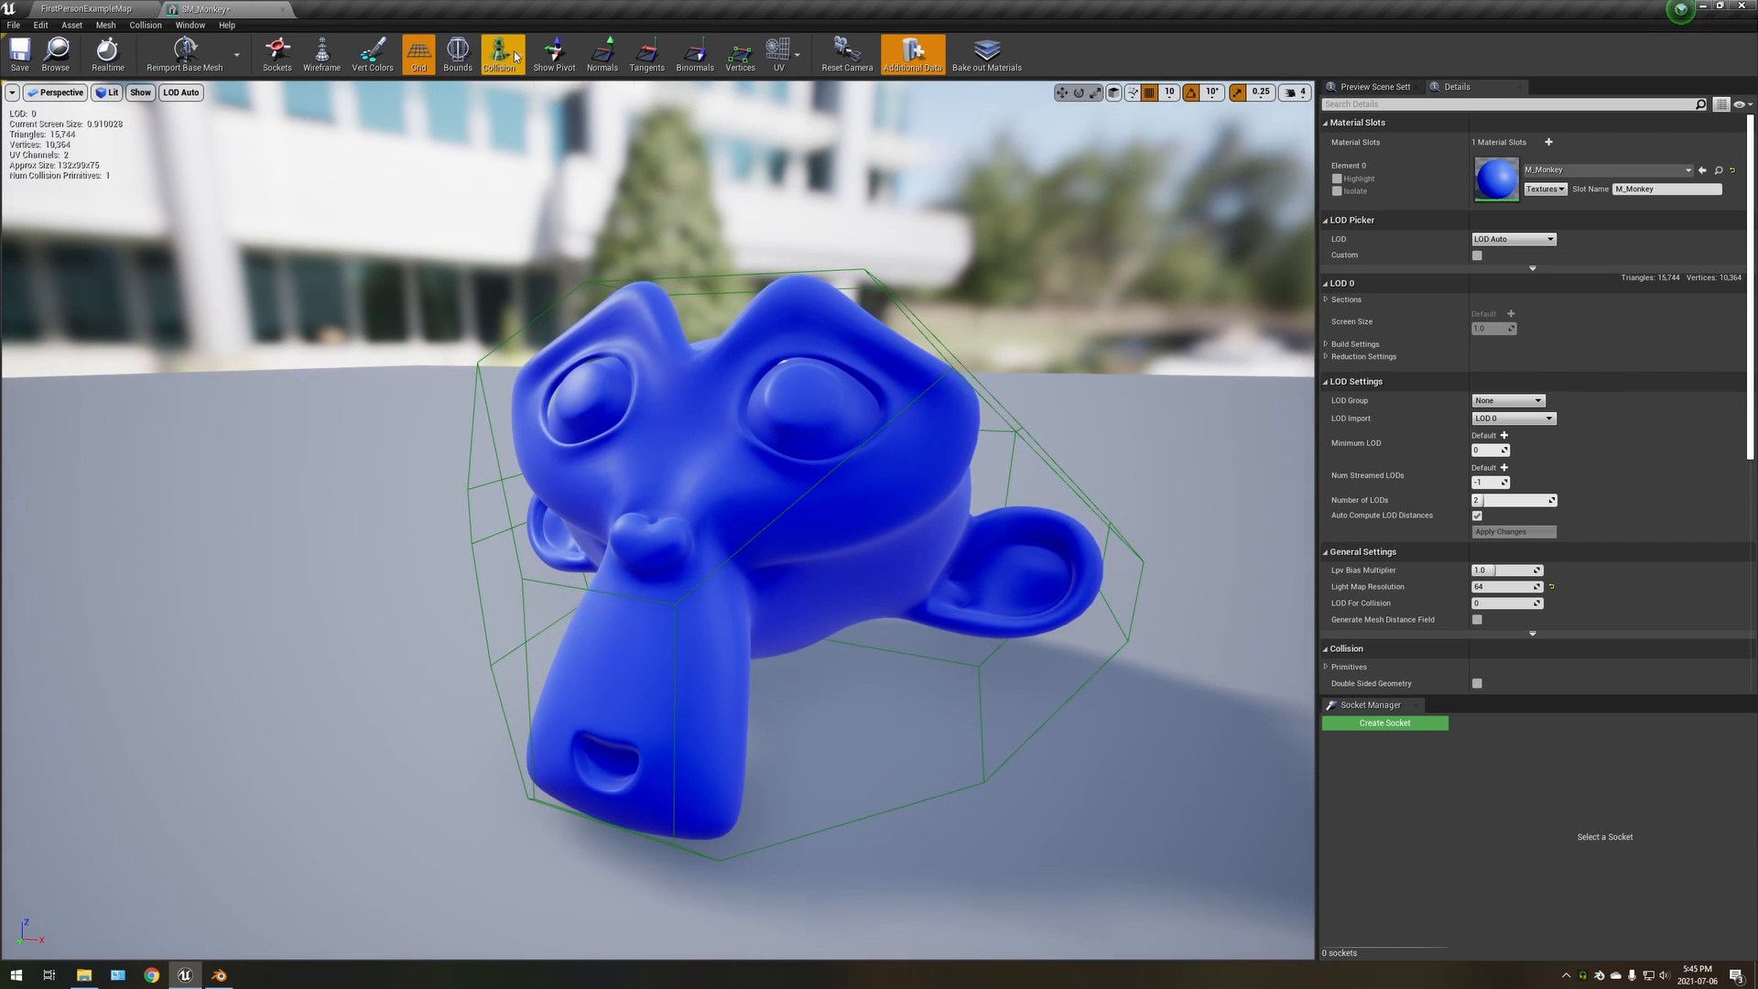
# Hide the simple collision, and toggle the complex collision display on and off again
pyautogui.click(515, 57)
pyautogui.click(518, 94)
pyautogui.click(502, 56)
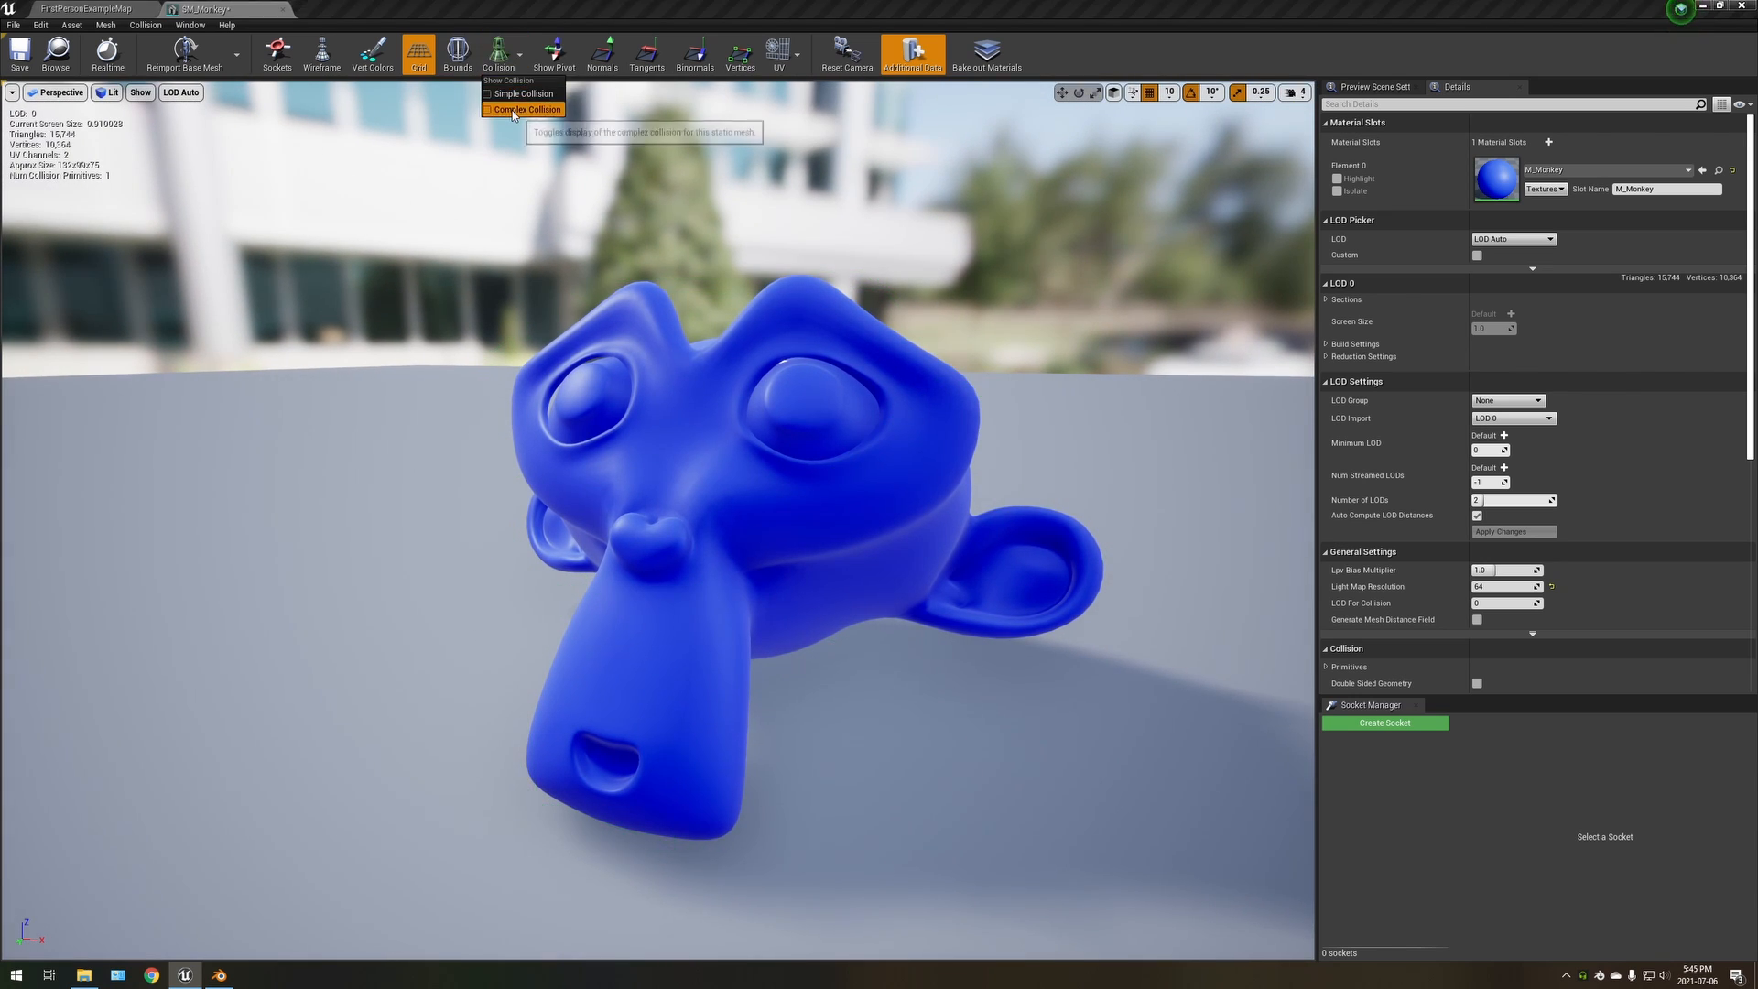
pyautogui.click(513, 110)
pyautogui.click(502, 57)
pyautogui.click(517, 110)
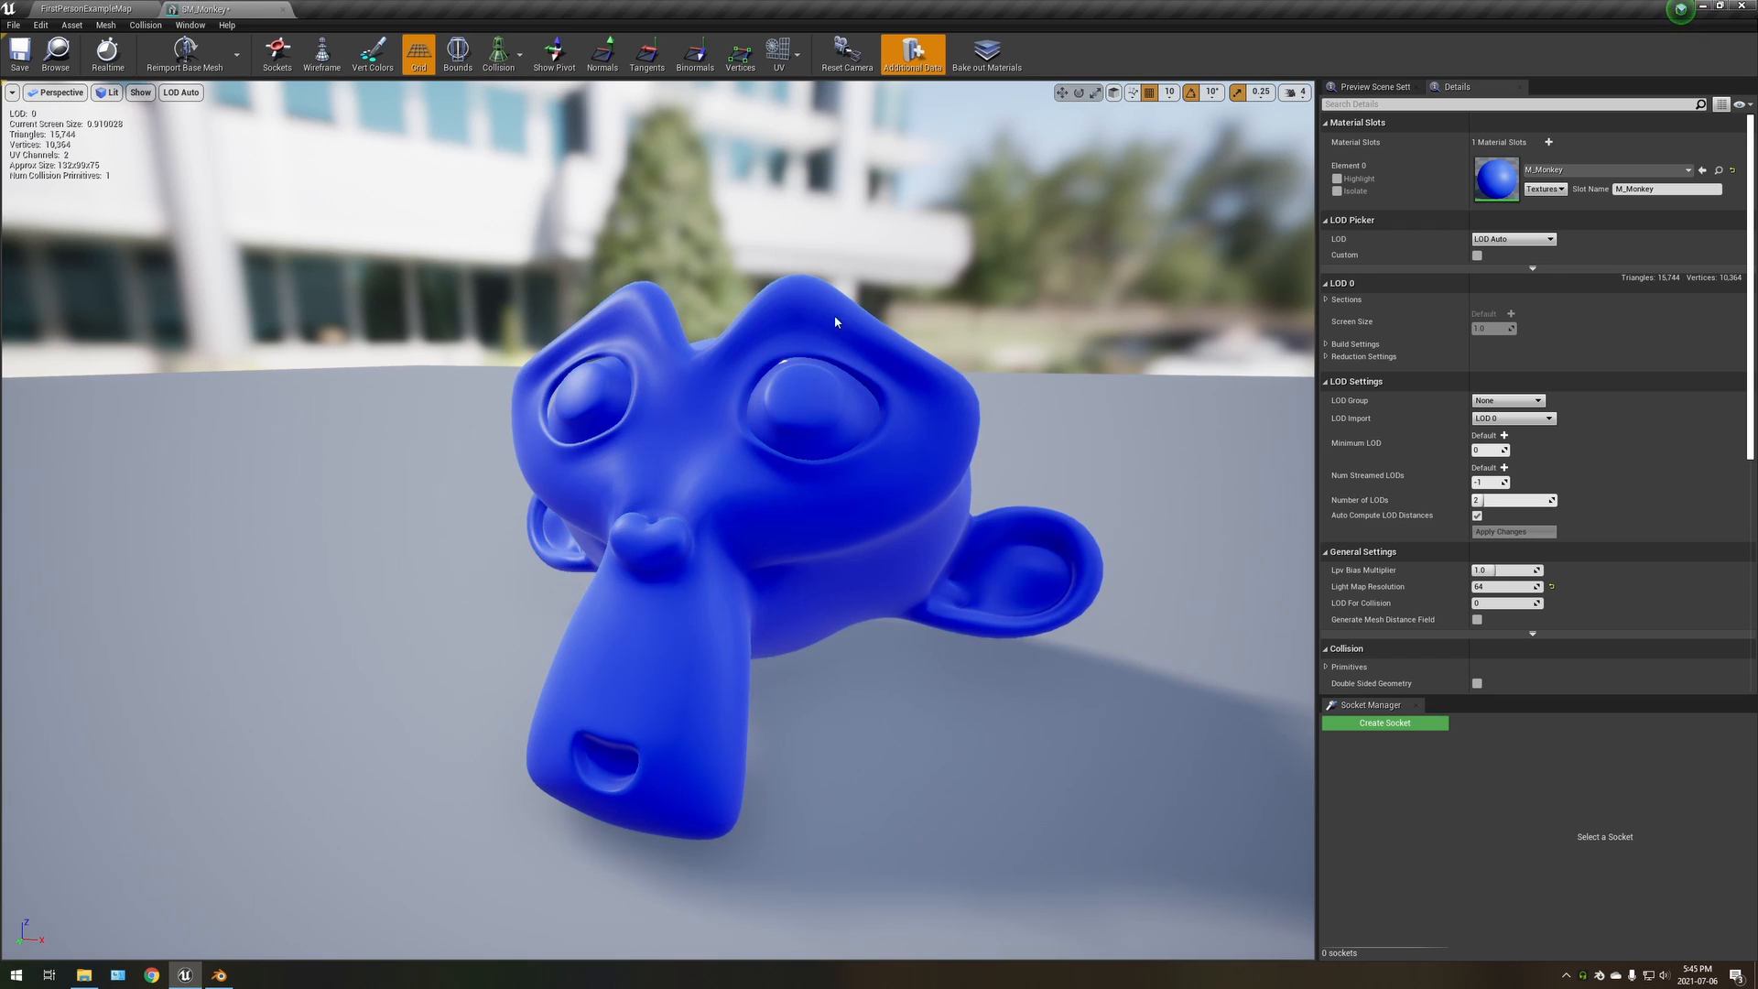
pyautogui.moveTo(835, 322); pyautogui.dragTo(839, 330, button='right')
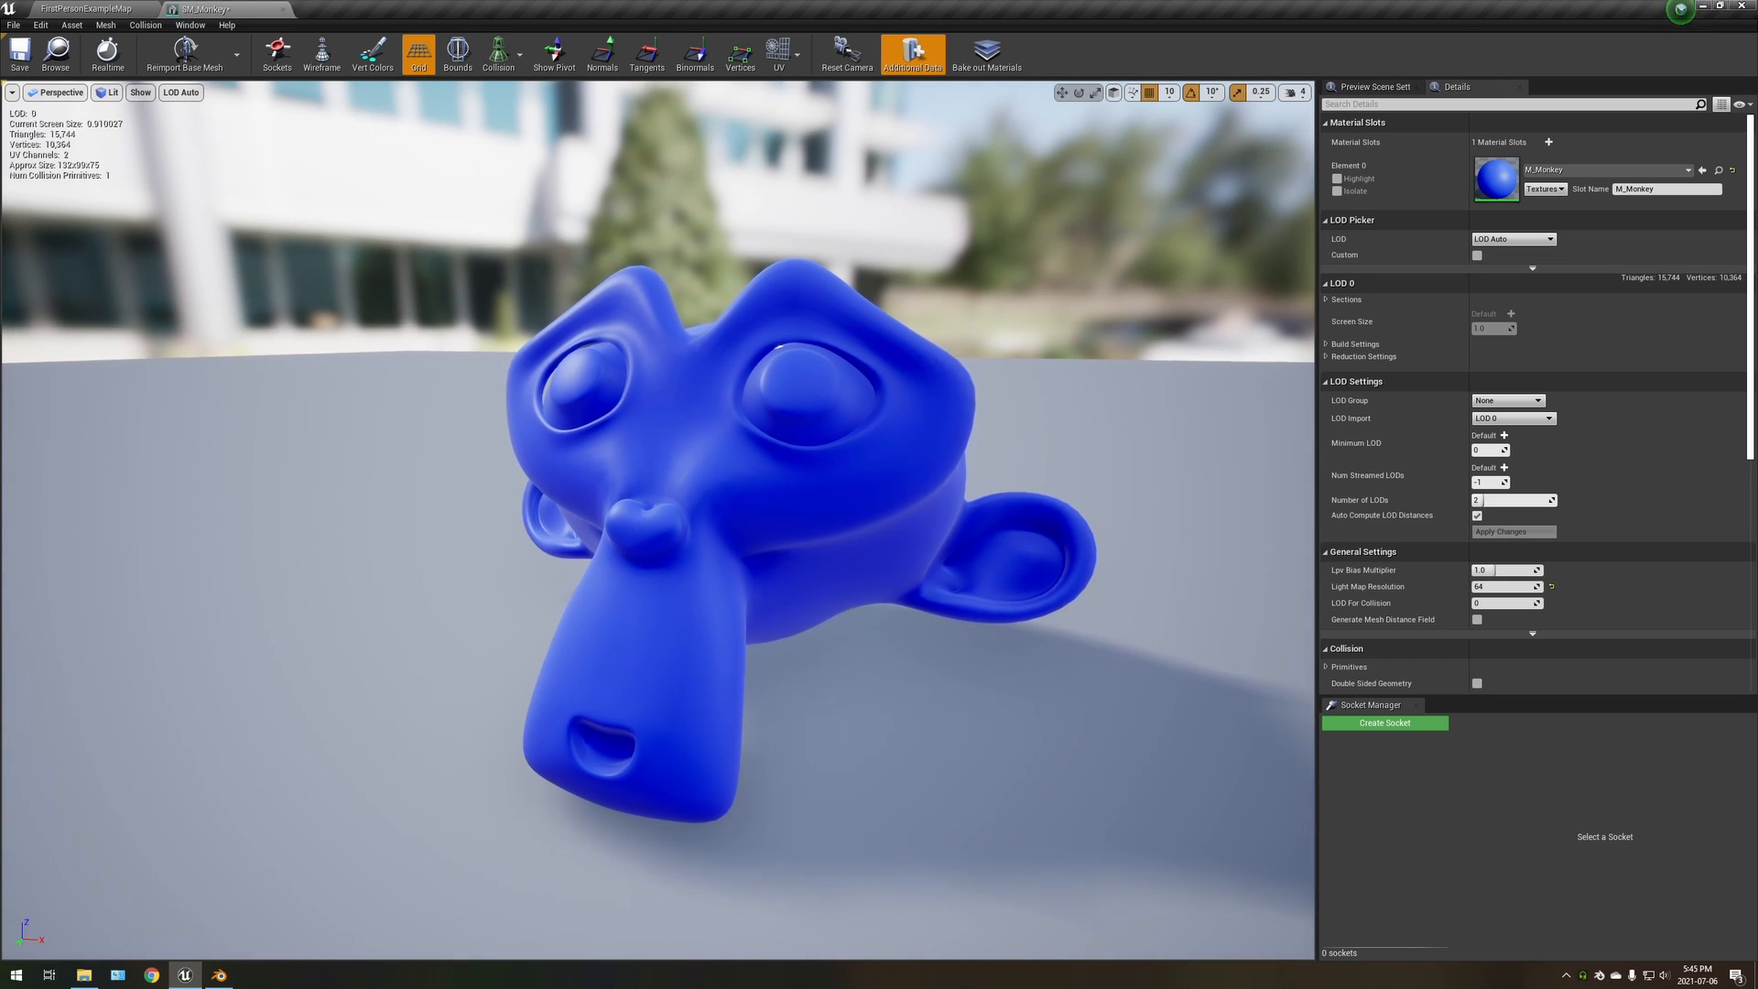
pyautogui.moveTo(781, 410); pyautogui.dragTo(786, 418, button='right')
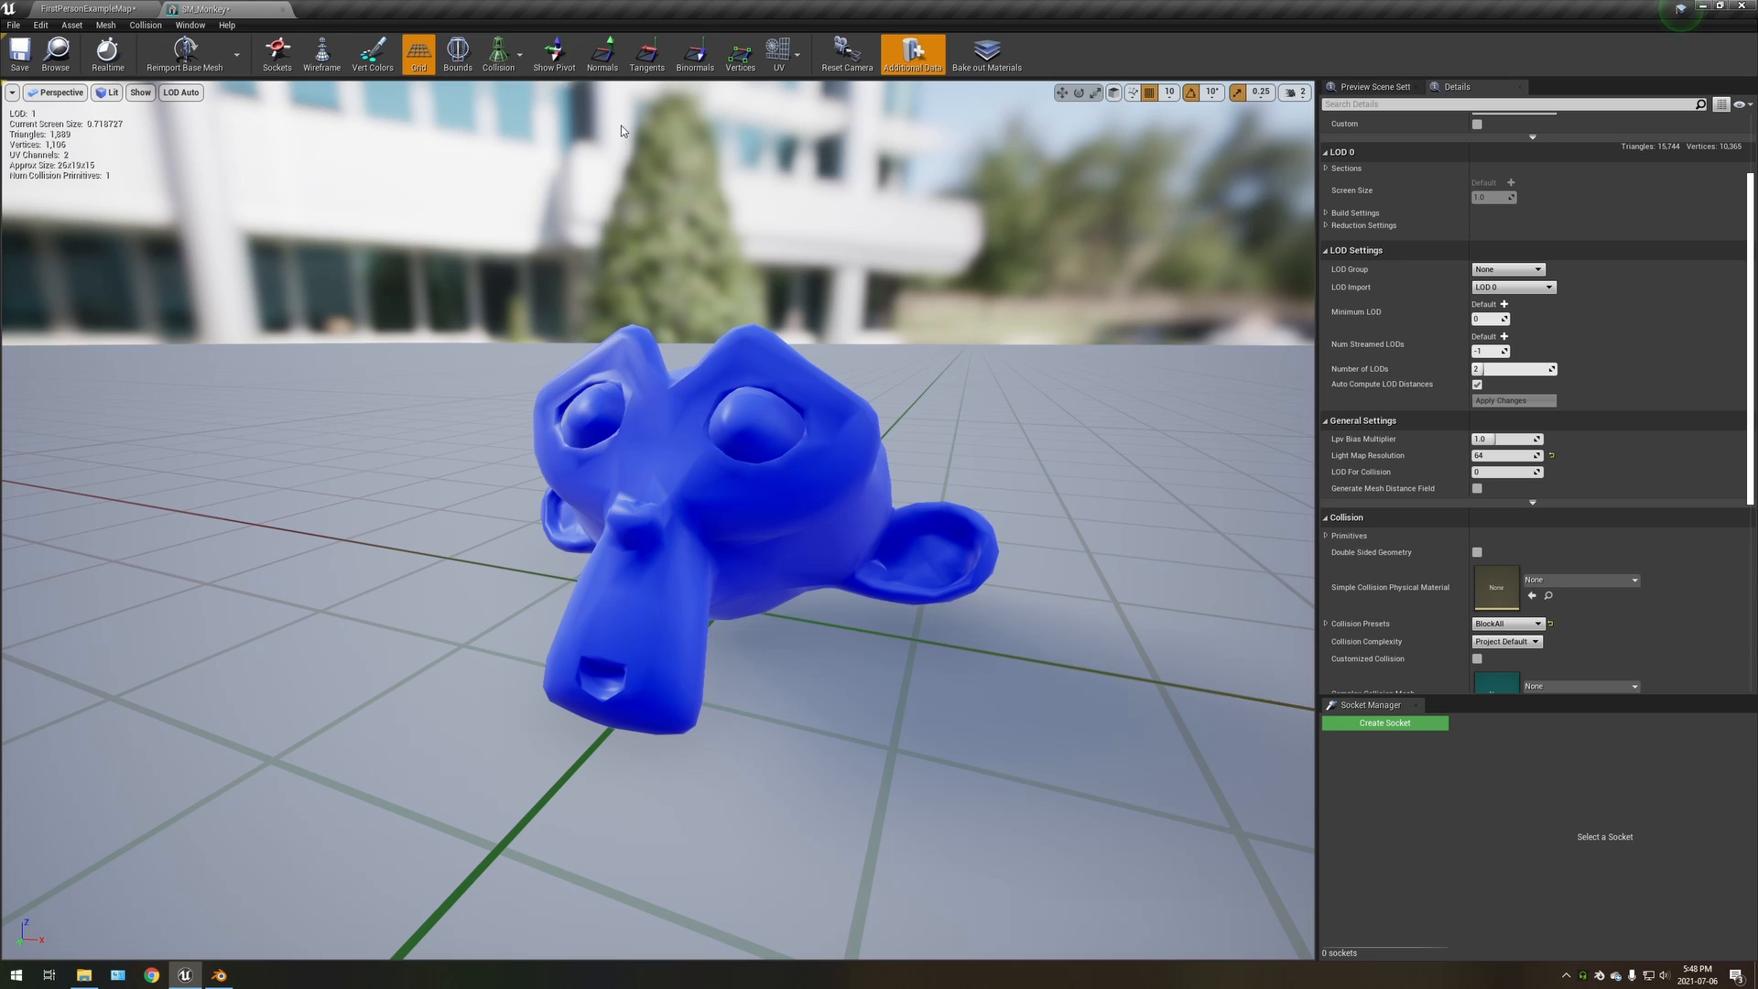
# Show the simple collision again, inspect the hull around the monkey from the sides and front, and hide it
pyautogui.click(498, 54)
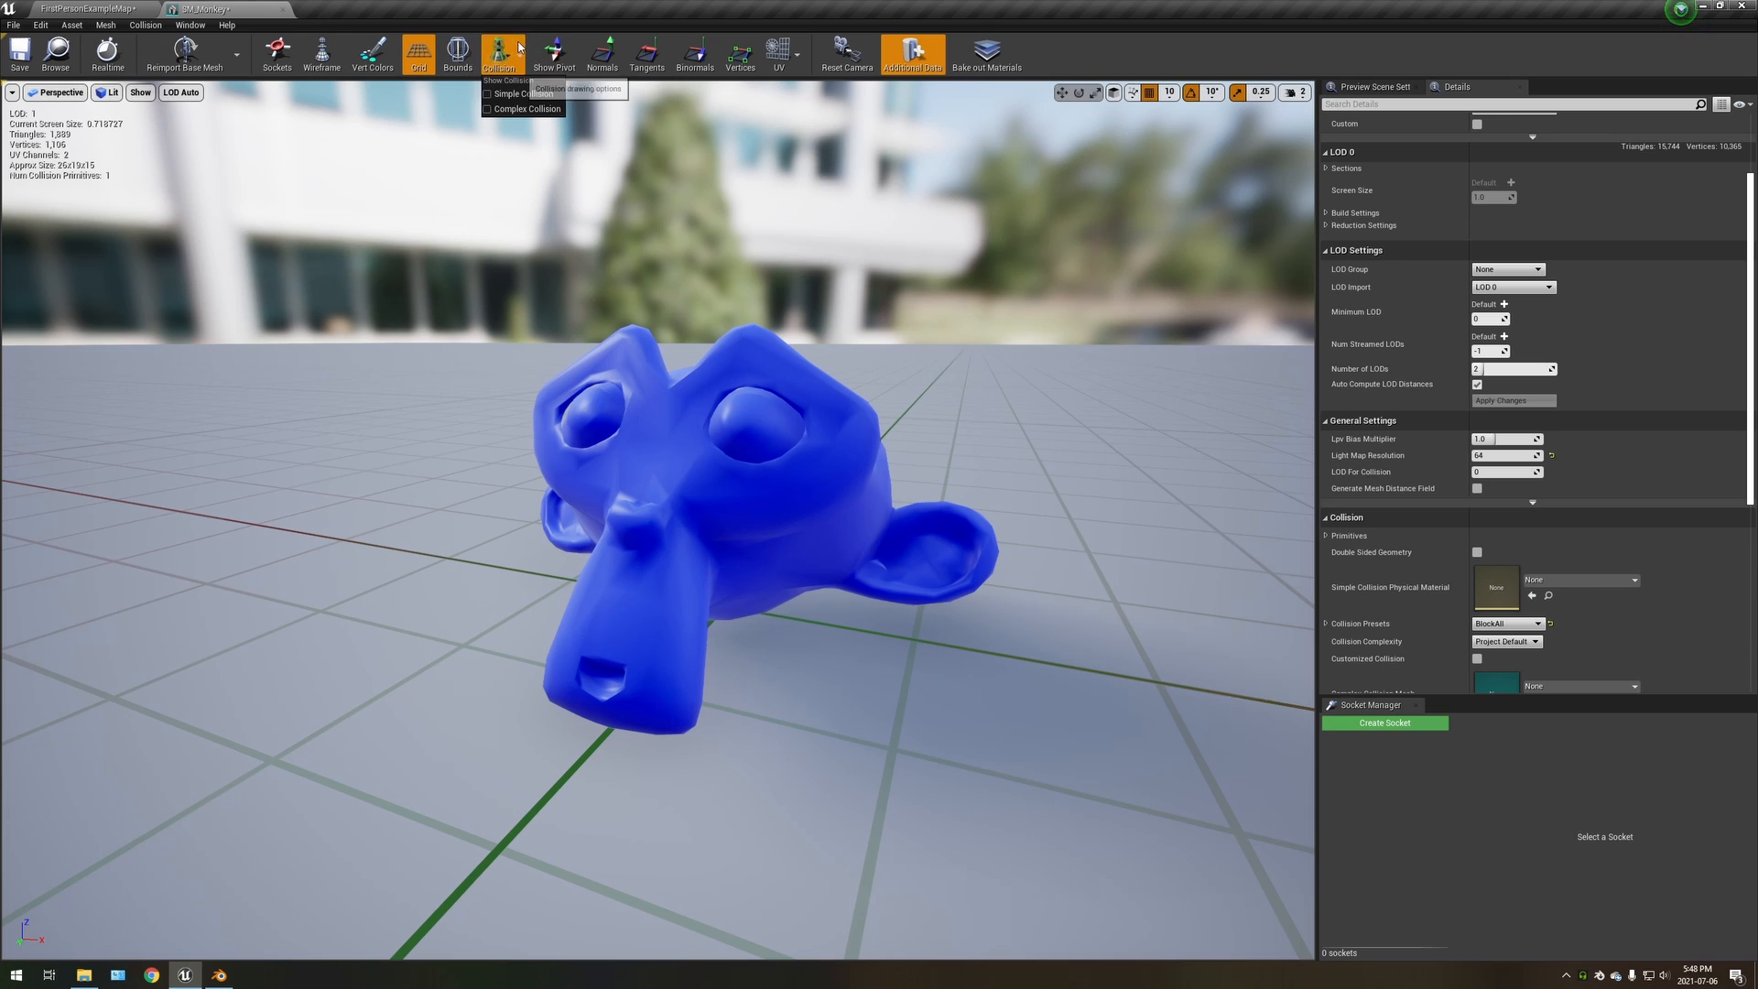
pyautogui.click(513, 94)
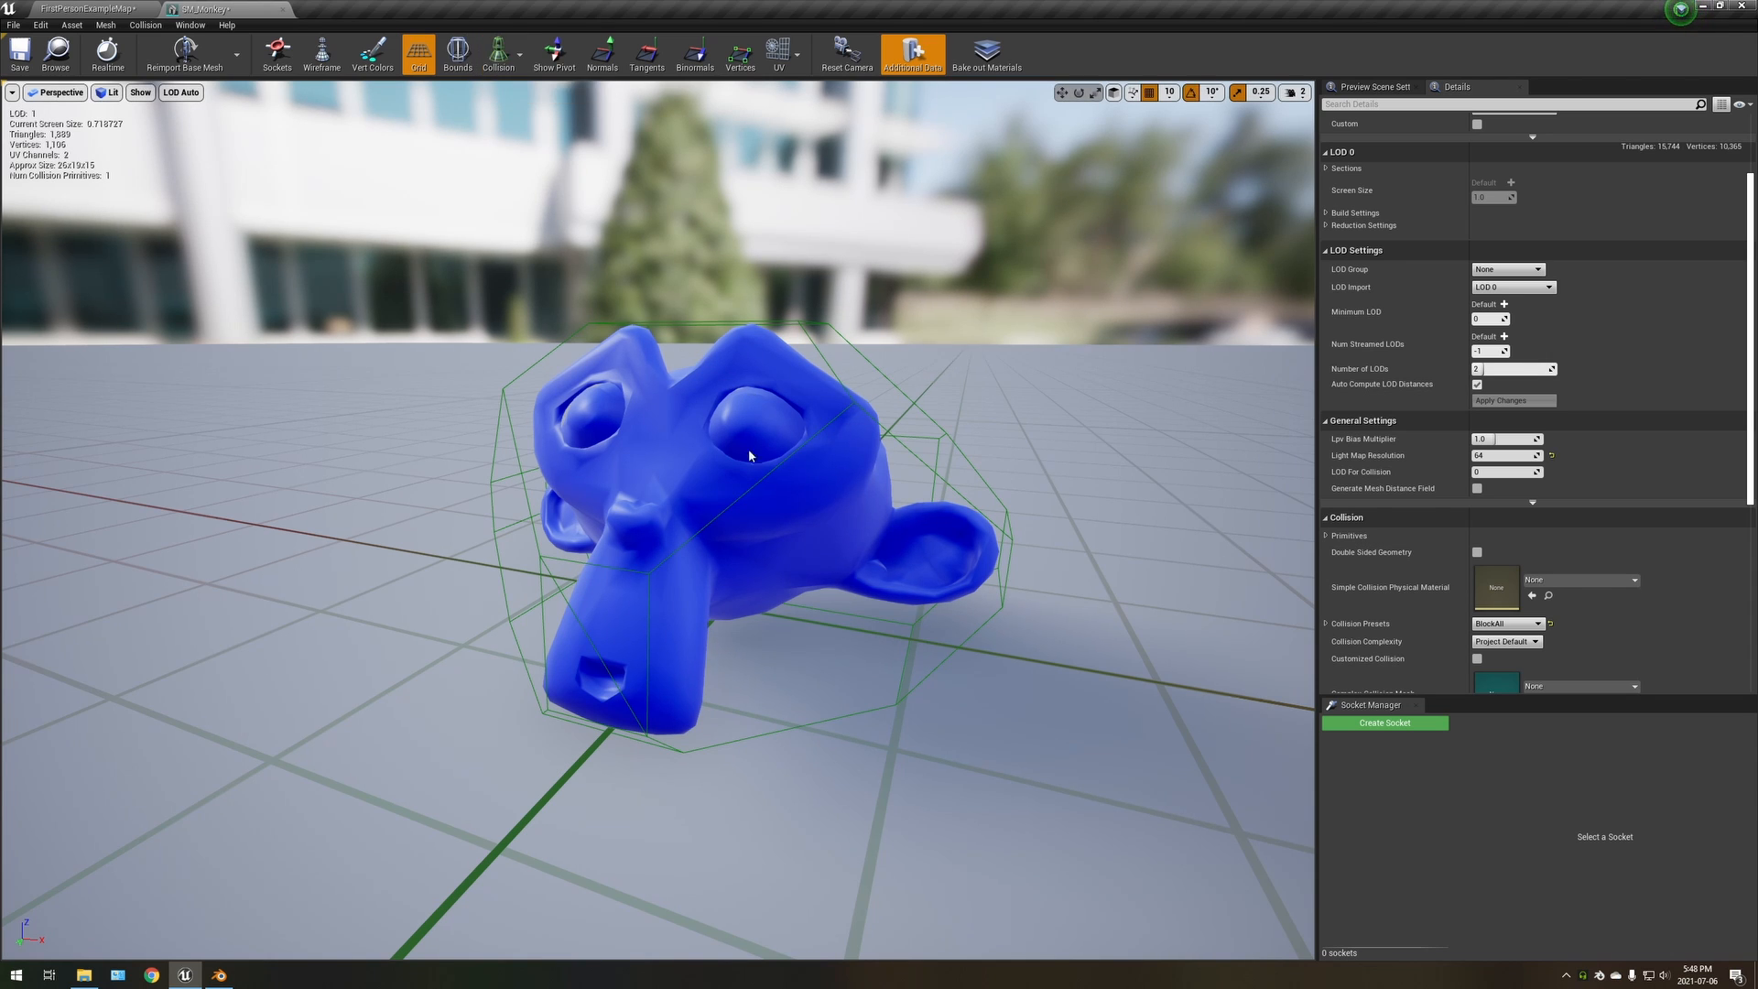
pyautogui.press('w')
pyautogui.moveTo(930, 441); pyautogui.dragTo(930, 440, button='right')
pyautogui.keyDown('alt'); pyautogui.moveTo(929, 440); pyautogui.dragTo(929, 440); pyautogui.keyUp('alt')
pyautogui.keyDown('alt'); pyautogui.moveTo(929, 441); pyautogui.dragTo(929, 440, button='right'); pyautogui.keyUp('alt')
pyautogui.keyDown('alt'); pyautogui.moveTo(929, 440); pyautogui.dragTo(929, 441); pyautogui.keyUp('alt')
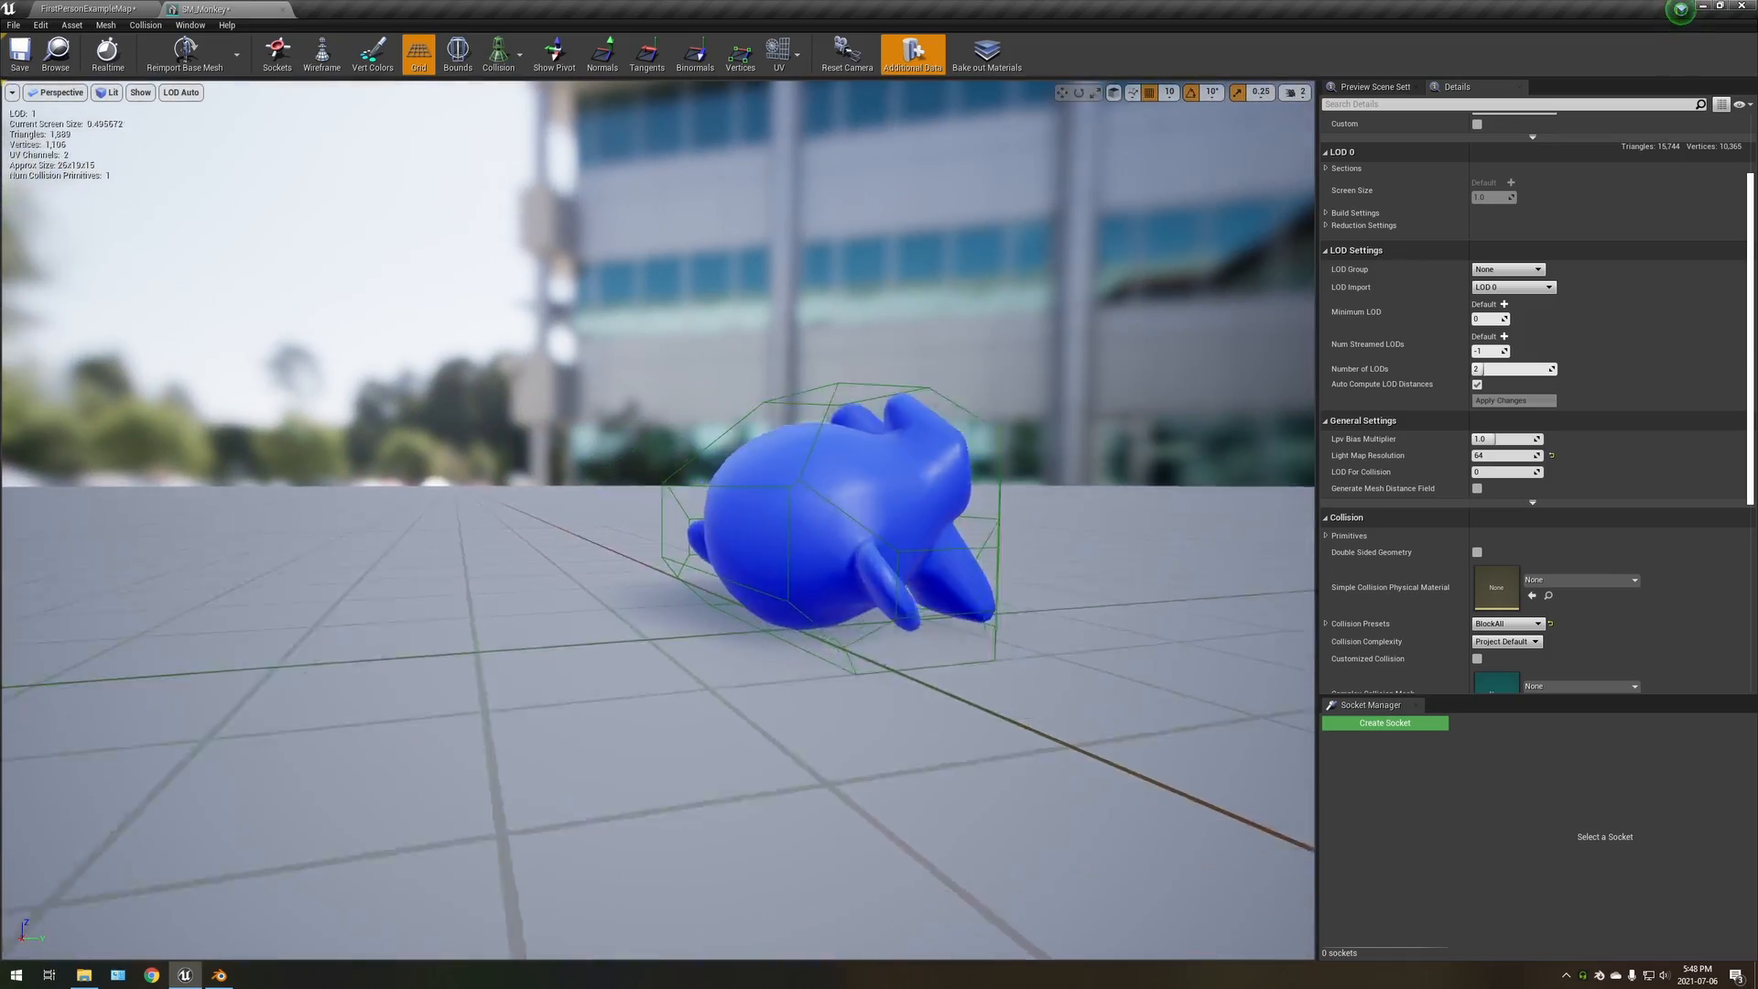
pyautogui.keyDown('alt'); pyautogui.moveTo(929, 440); pyautogui.dragTo(929, 440, button='right'); pyautogui.keyUp('alt')
pyautogui.keyDown('alt'); pyautogui.moveTo(930, 441); pyautogui.dragTo(930, 441); pyautogui.keyUp('alt')
pyautogui.press('s')
pyautogui.moveTo(929, 440); pyautogui.dragTo(930, 441, button='right')
pyautogui.press('e')
pyautogui.press('d')
pyautogui.press('a')
pyautogui.press('w')
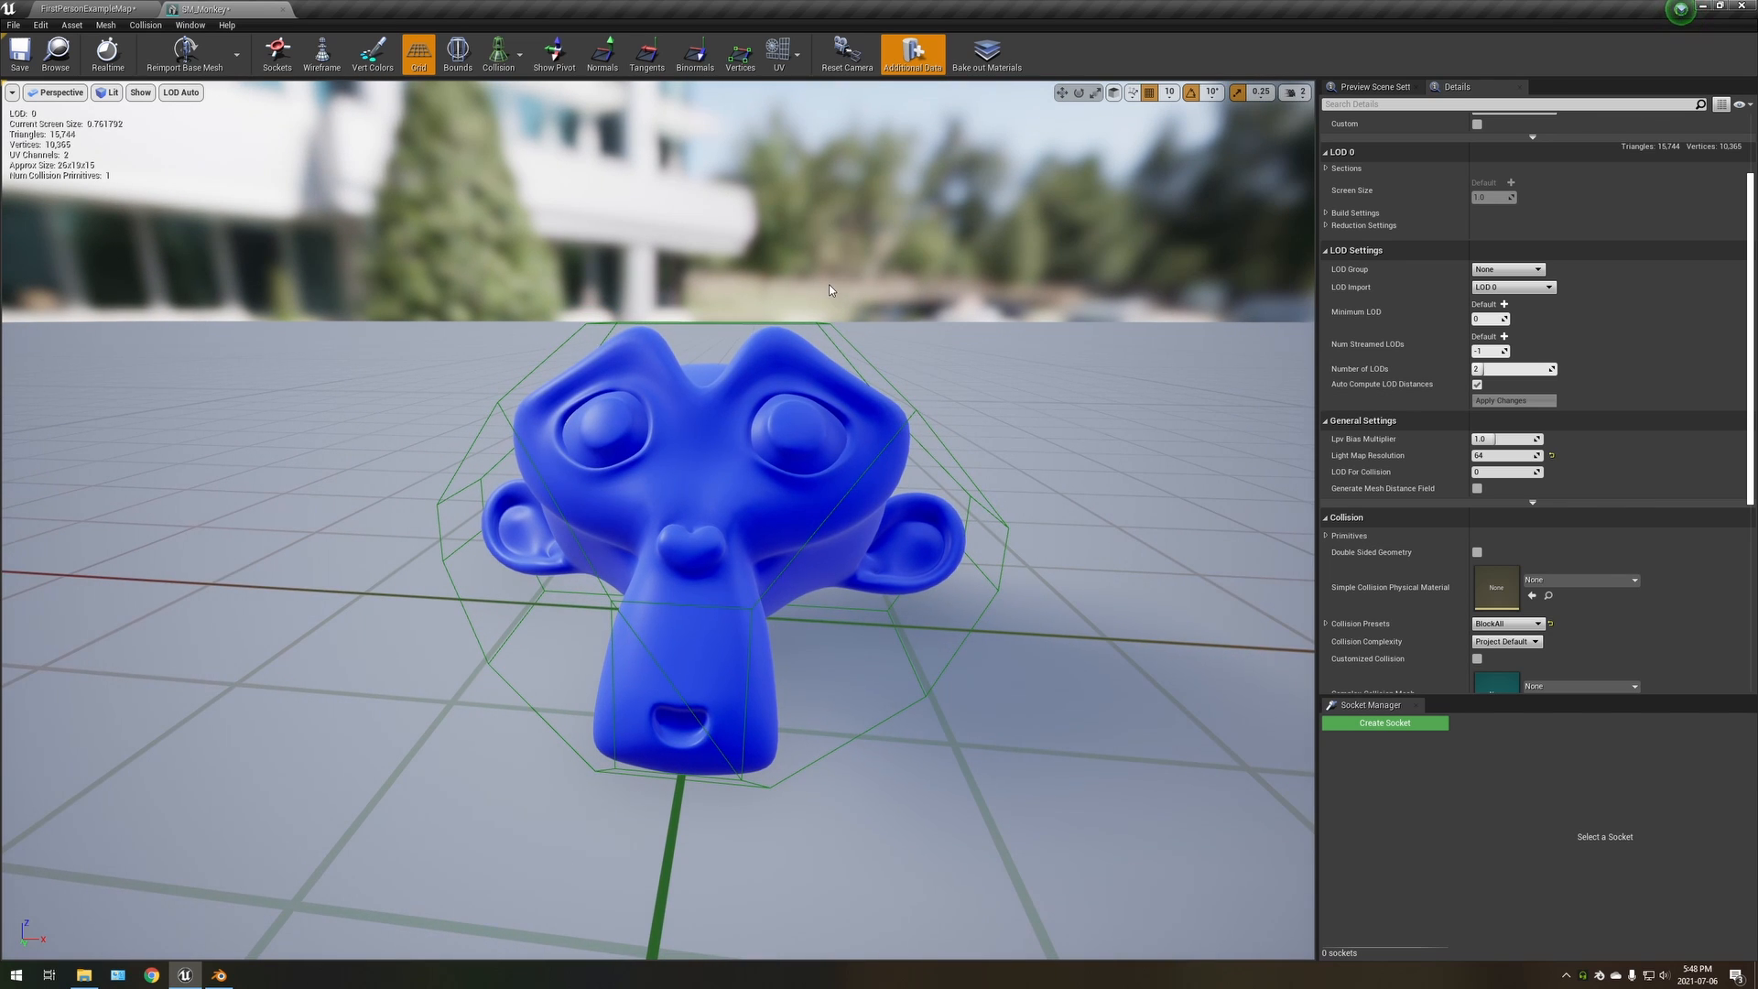
pyautogui.click(509, 55)
pyautogui.click(524, 94)
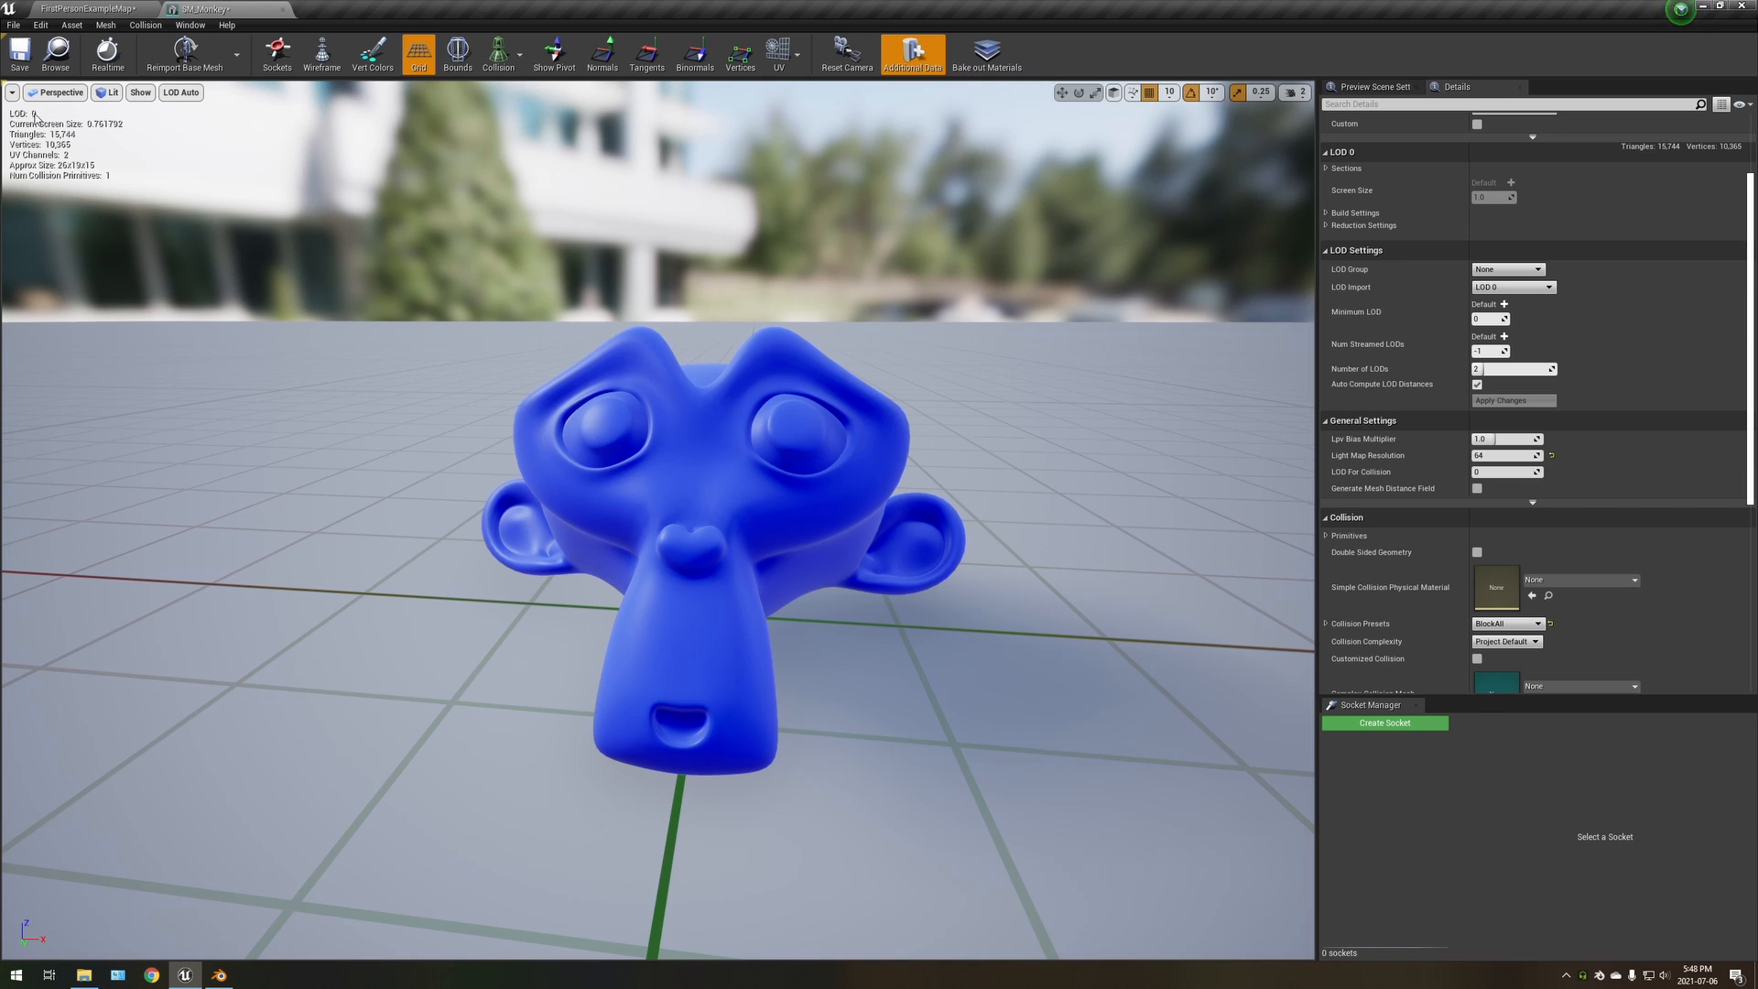
# Keep the preview on LOD Auto and compare the monkey's levels of detail at nearer and farther camera distances
pyautogui.click(181, 93)
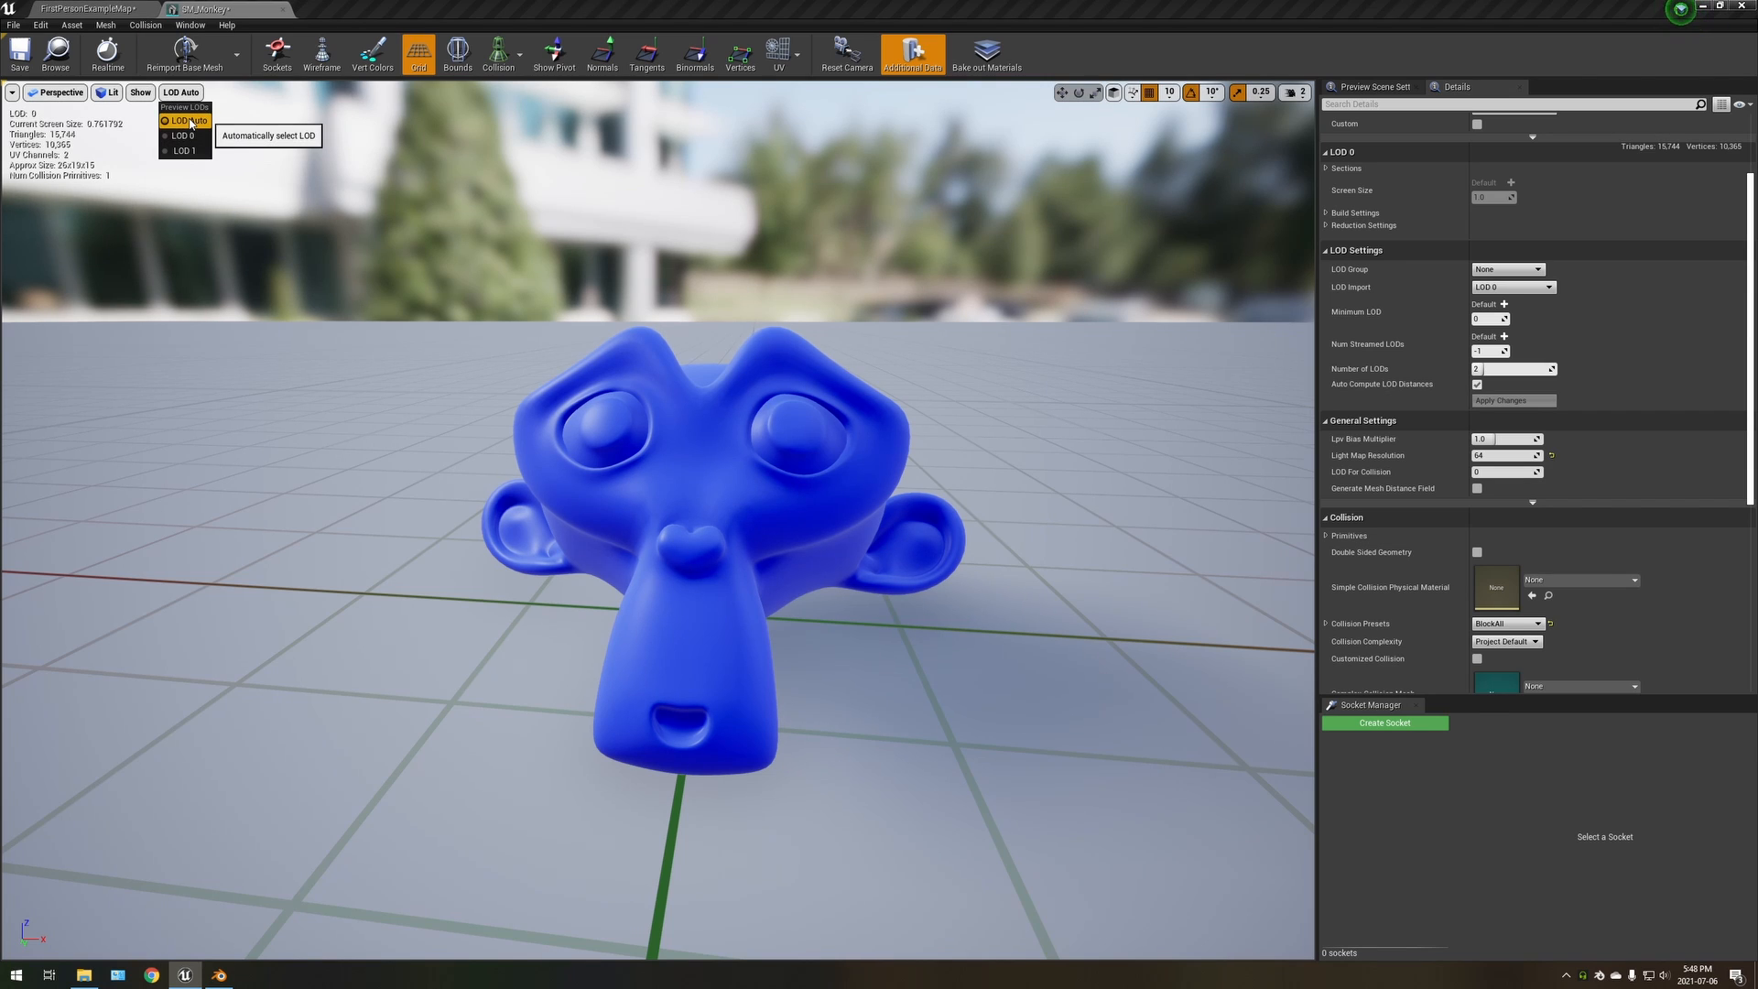
pyautogui.click(190, 122)
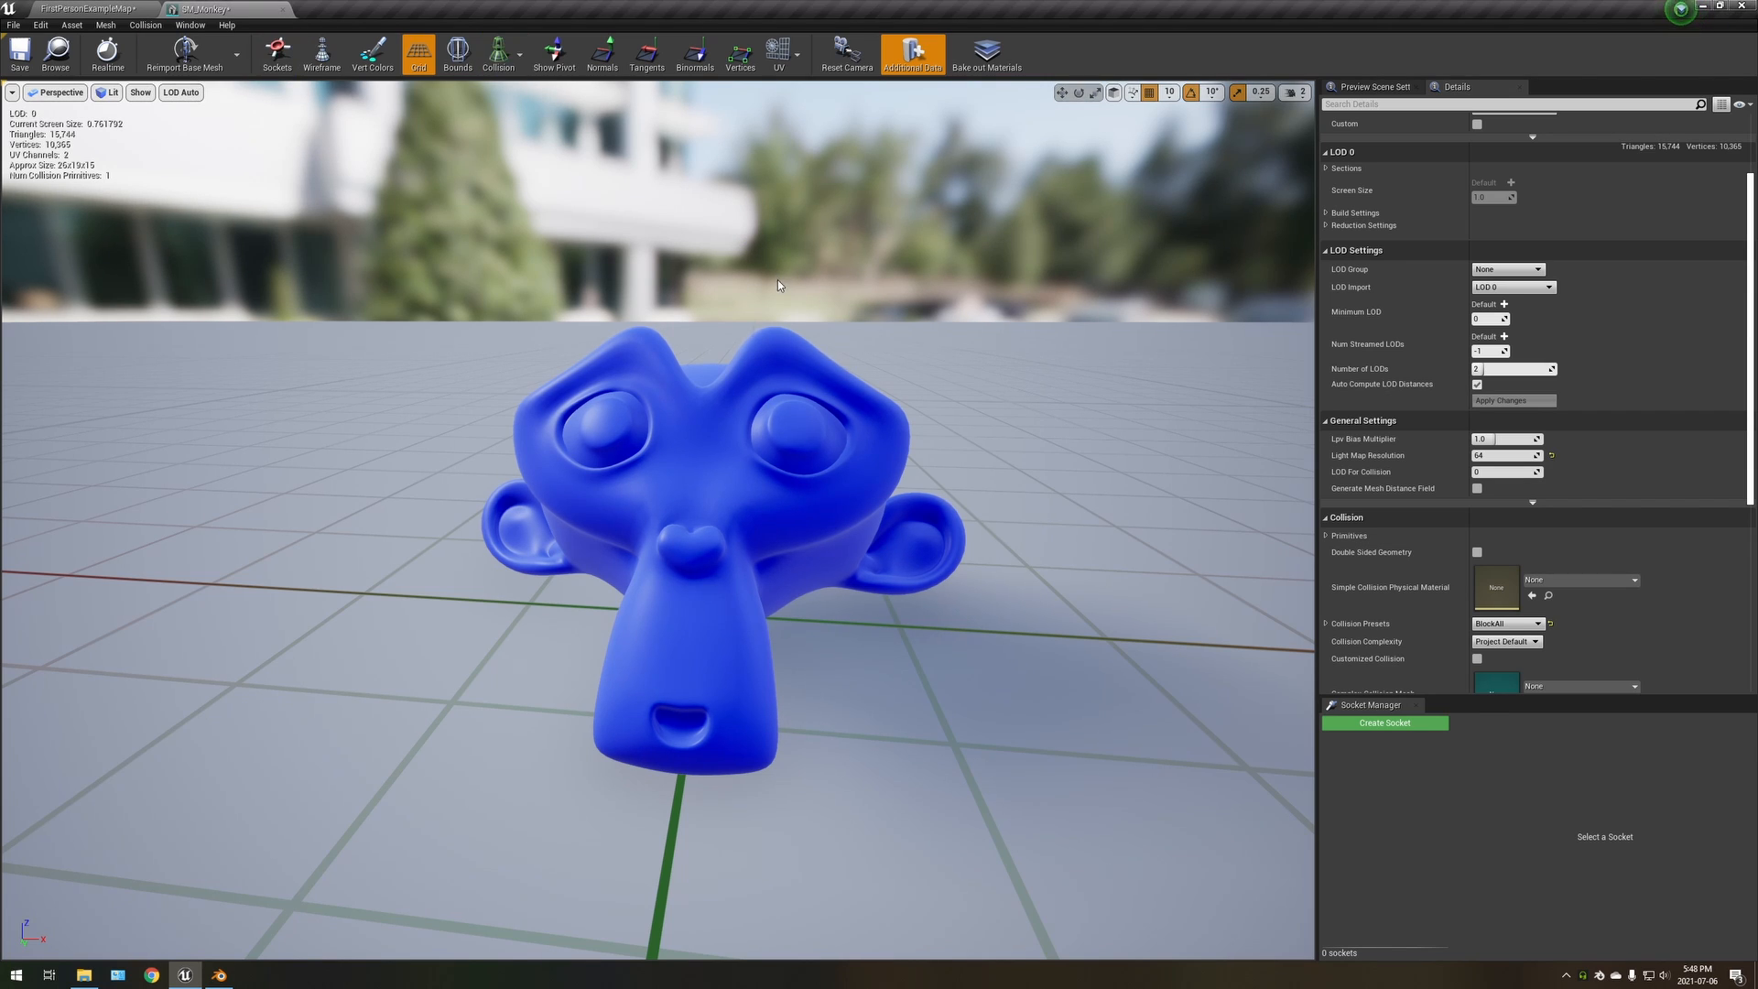
pyautogui.moveTo(767, 405); pyautogui.dragTo(776, 420, button='right')
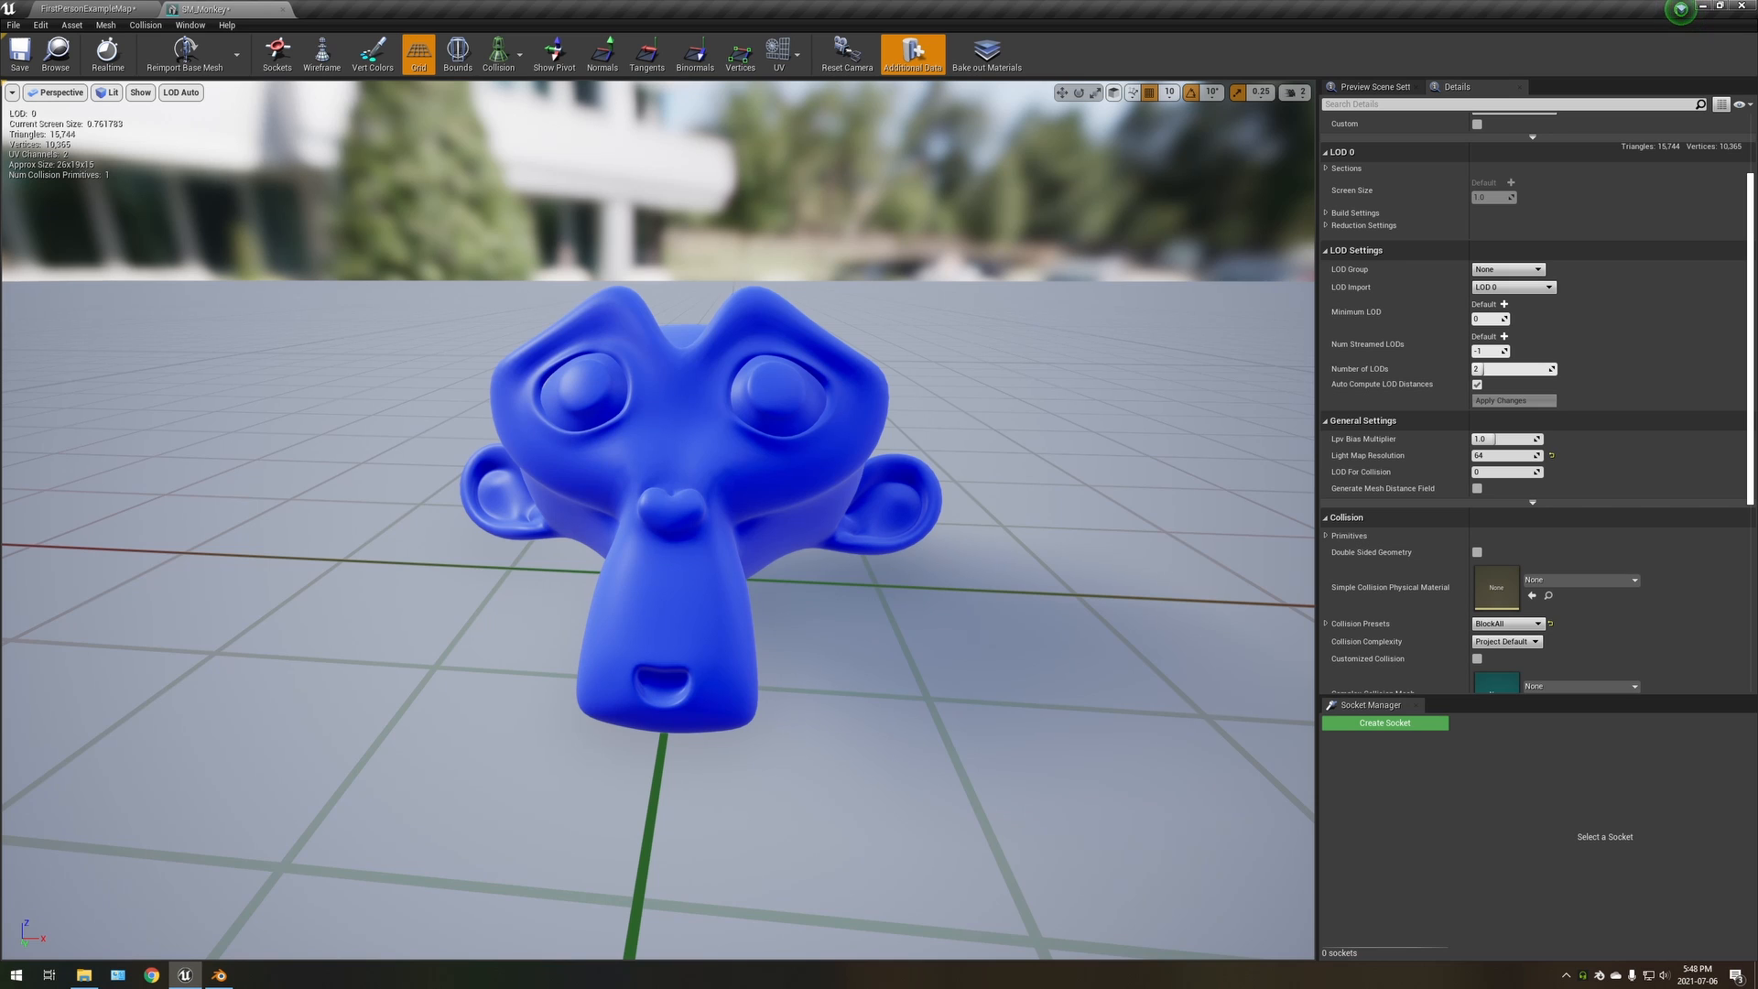
pyautogui.press('s')
pyautogui.press('w')
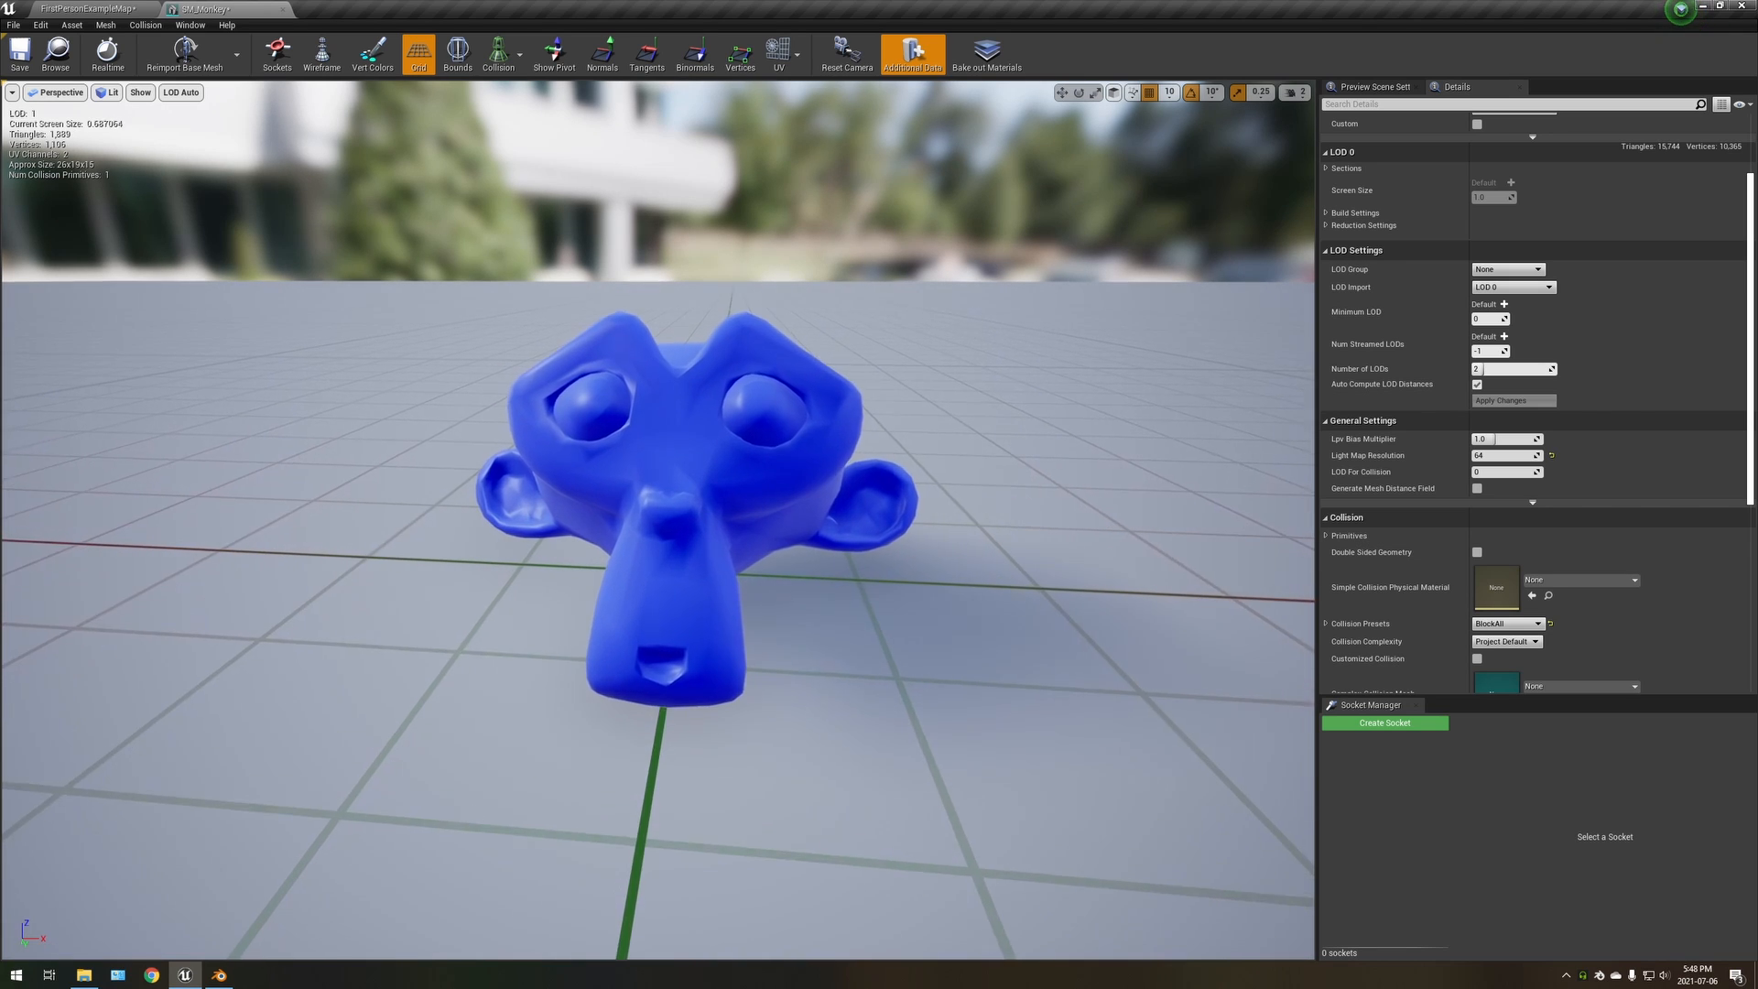
pyautogui.press('s')
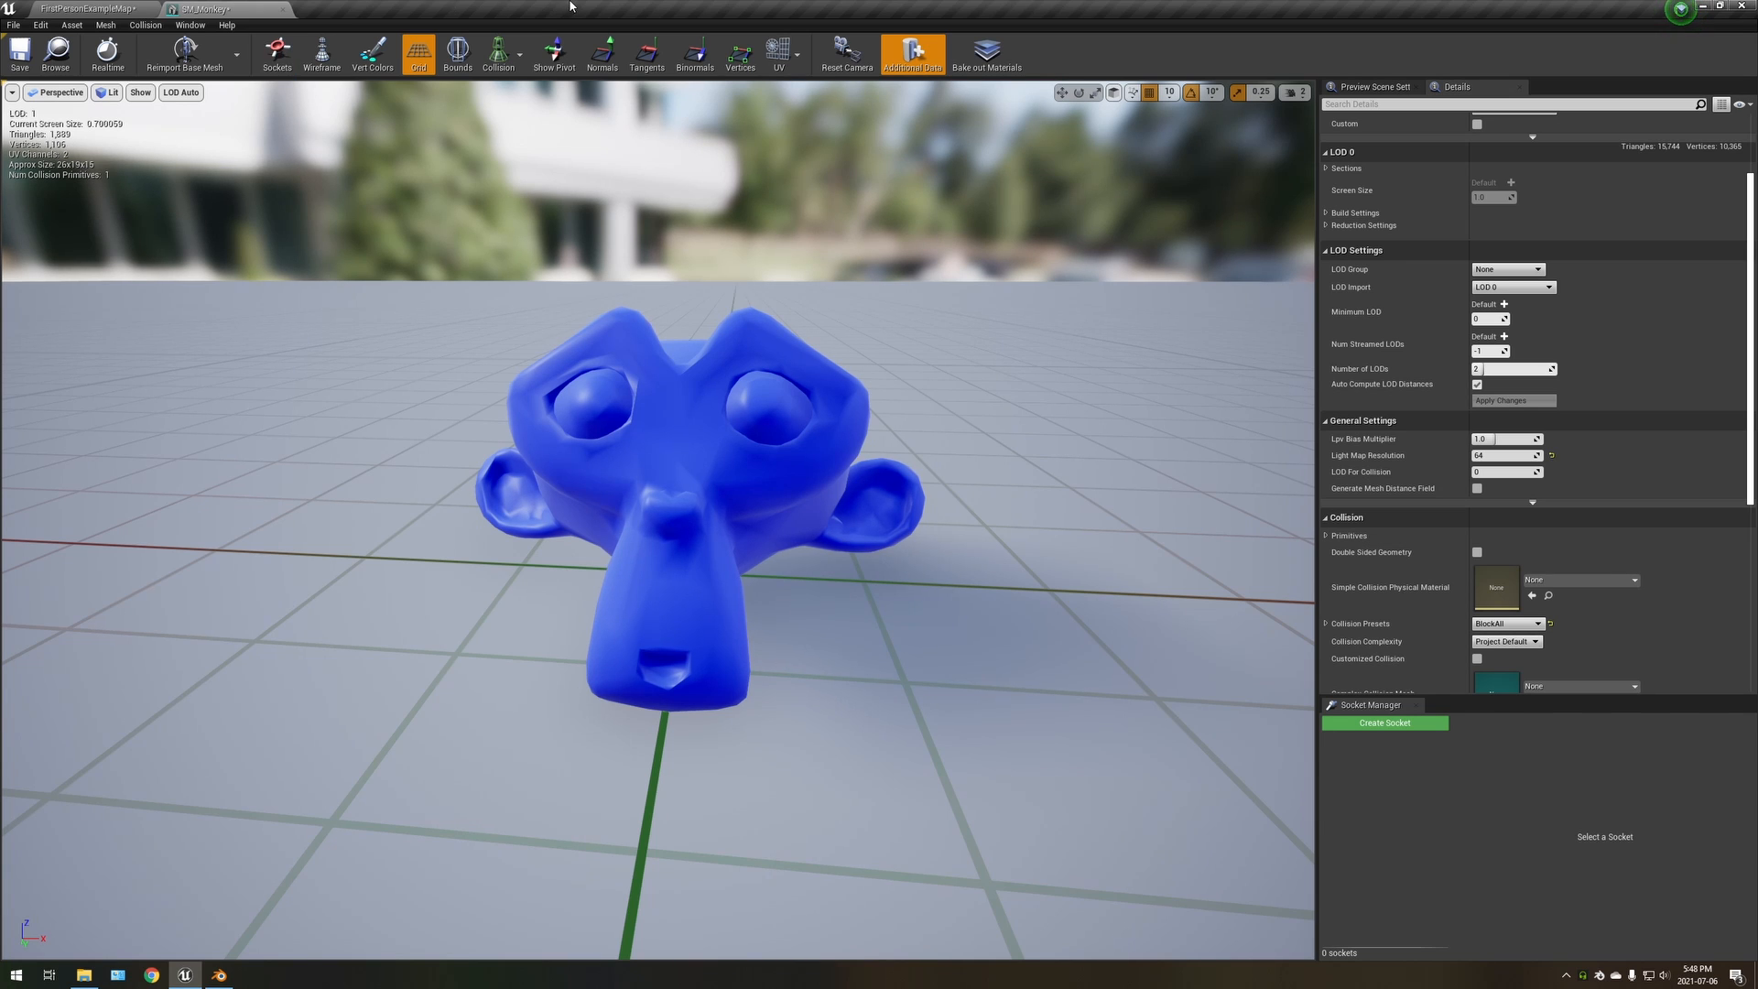
pyautogui.moveTo(916, 274)
pyautogui.mouseDown(button='right')
pyautogui.moveTo(919, 256)
pyautogui.moveTo(916, 275)
pyautogui.mouseUp(button='right')
pyautogui.press('s')
pyautogui.press('w')
pyautogui.press('w')
pyautogui.press('s')
pyautogui.press('w')
pyautogui.press('s')
pyautogui.press('w')
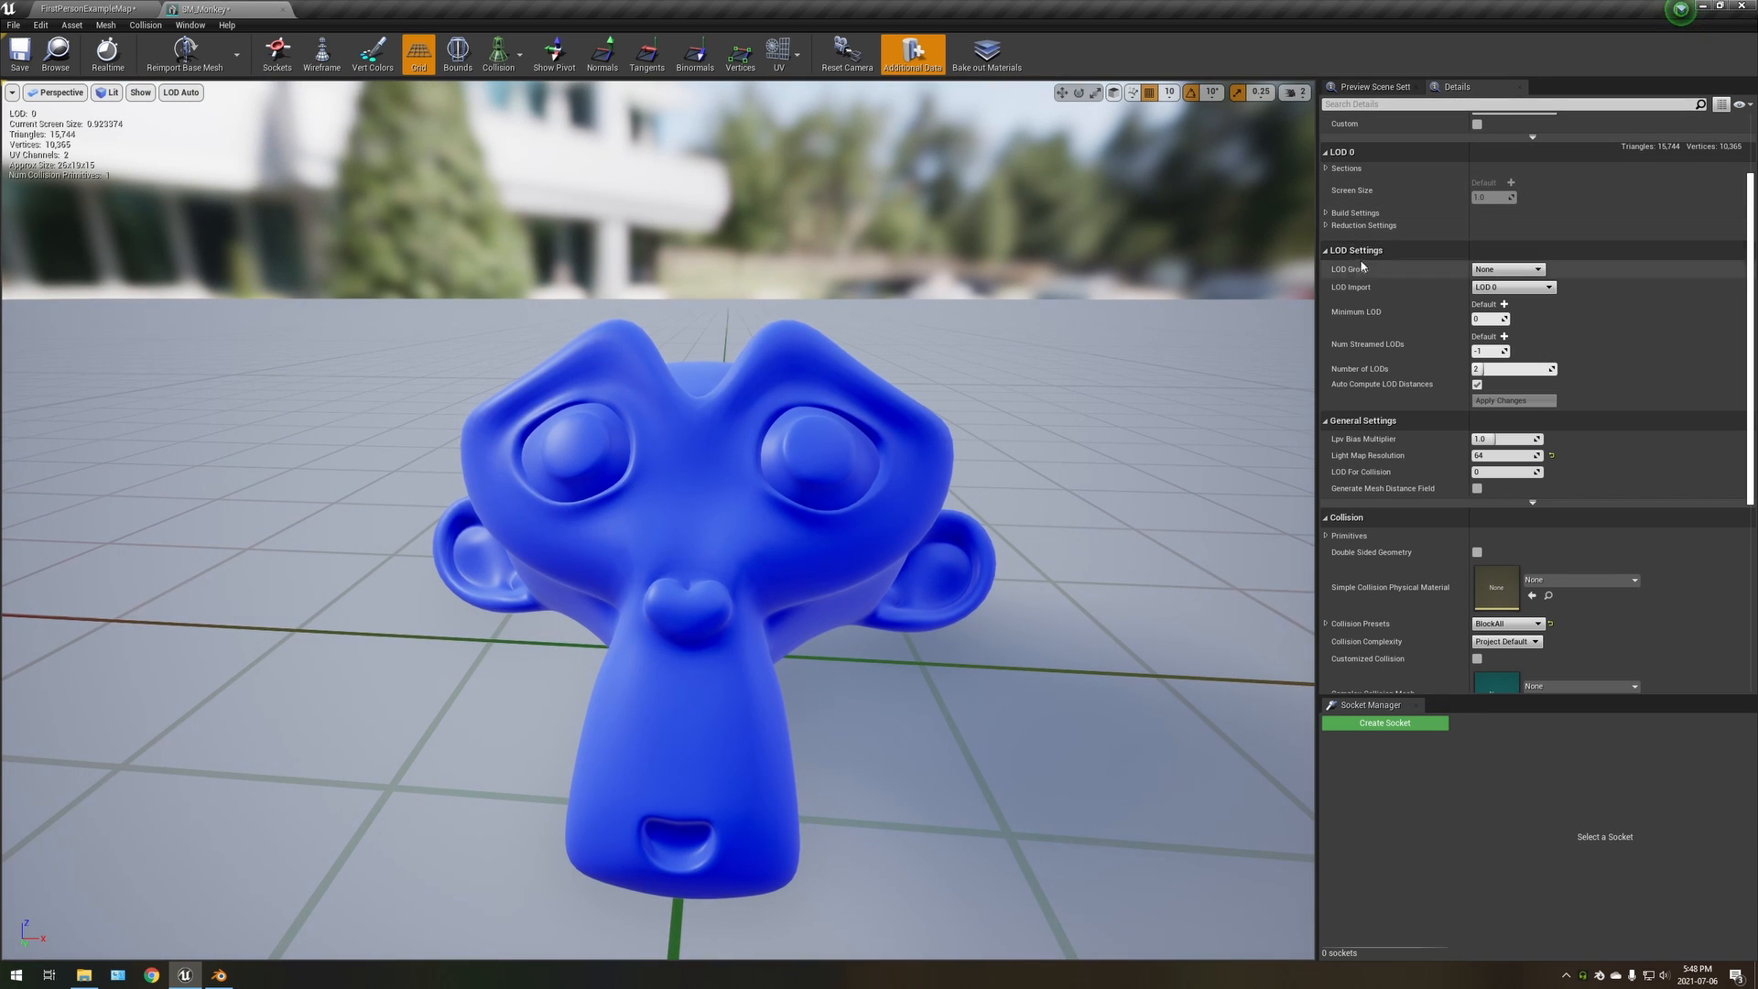
# Review the mesh's LOD settings, keeping the number of LODs at 2
pyautogui.scroll(3, 1388, 275)
pyautogui.scroll(-3, 1397, 290)
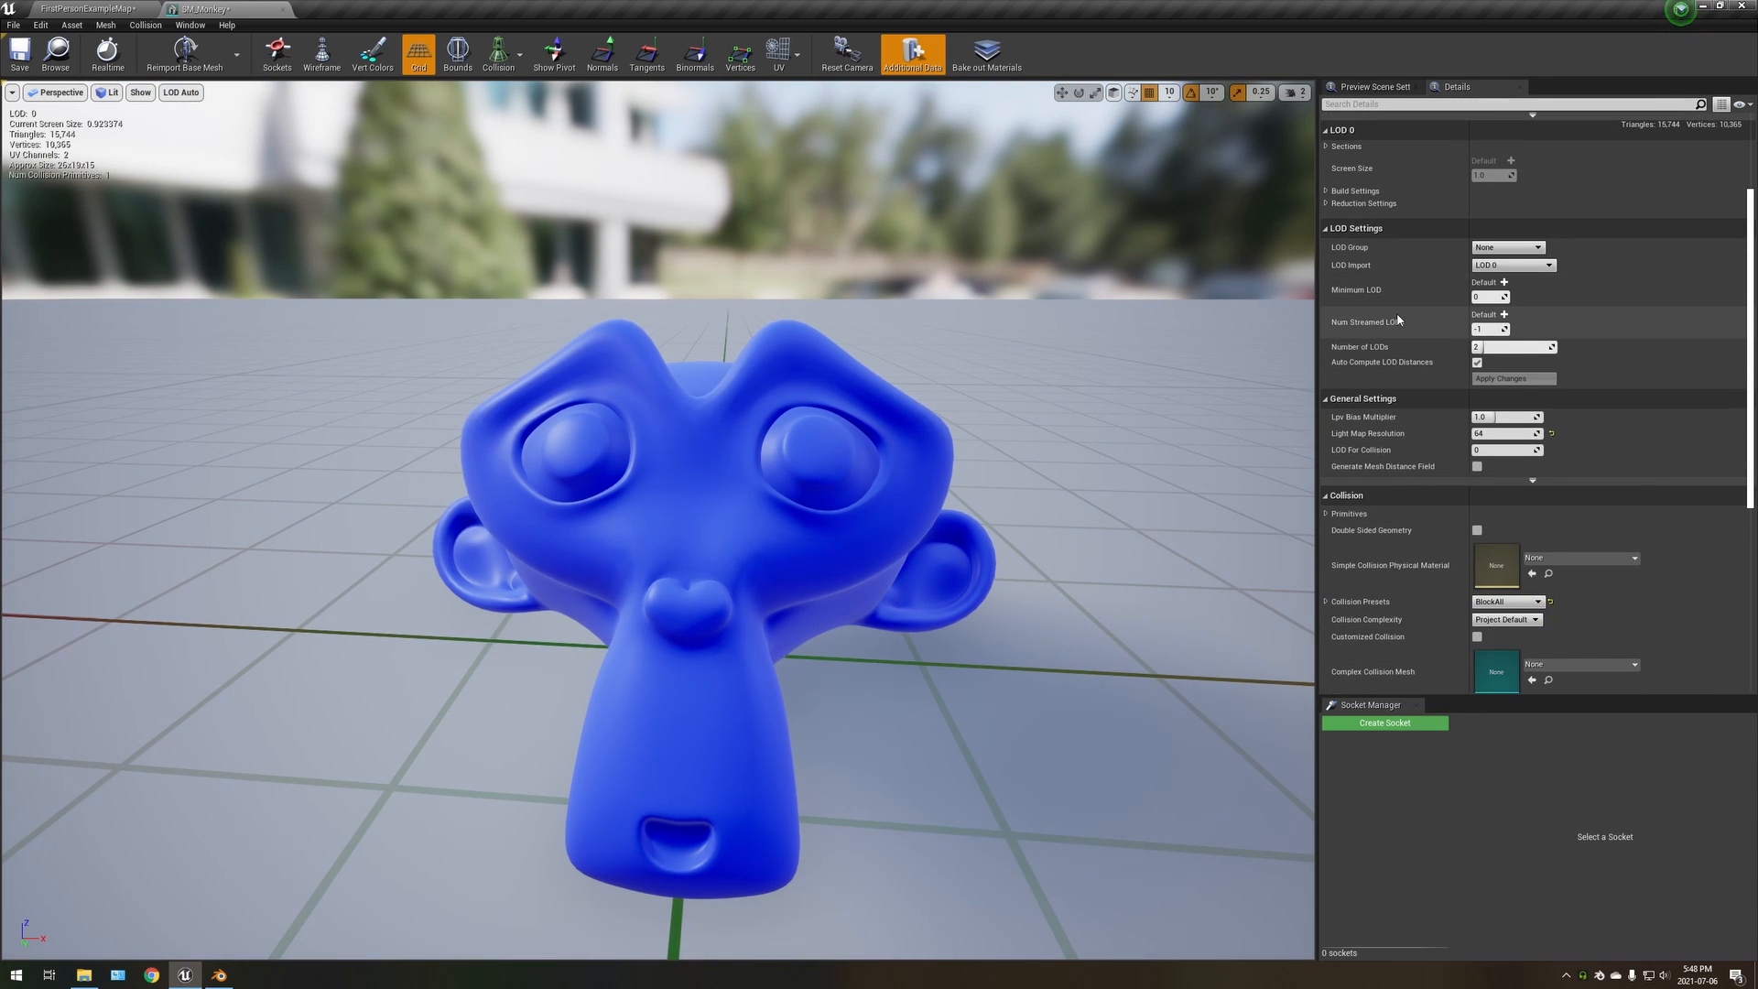
pyautogui.write('2')
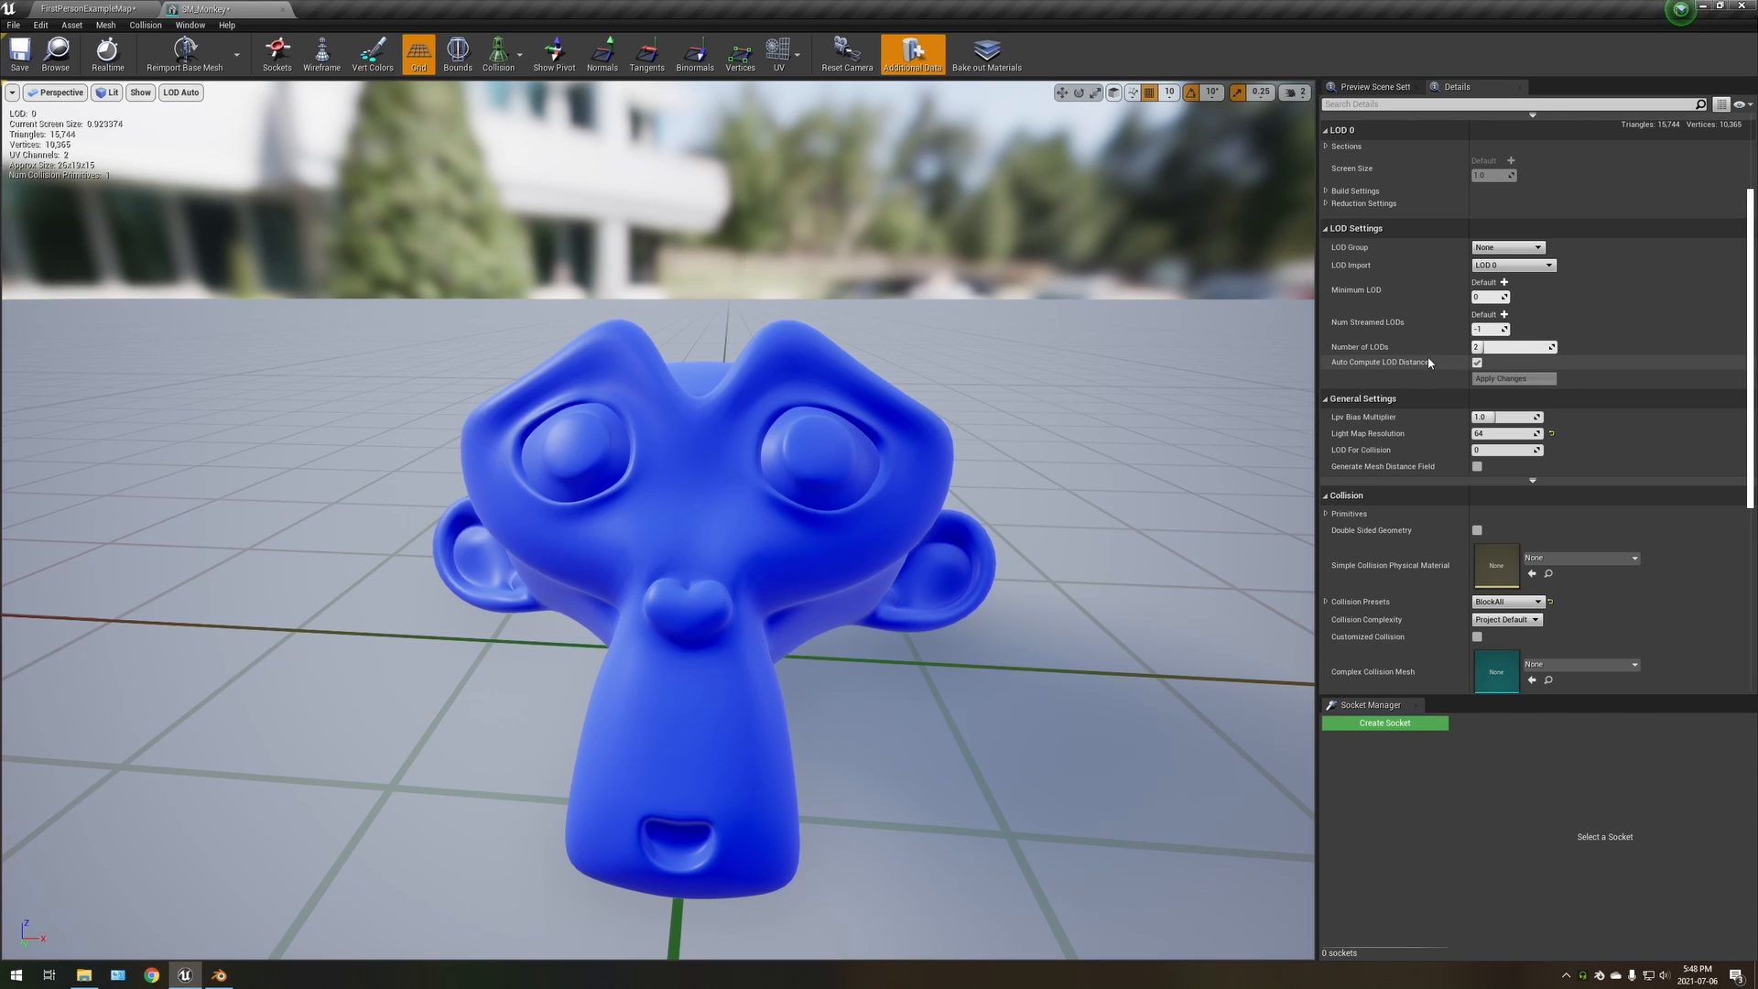
pyautogui.scroll(1, 1373, 274)
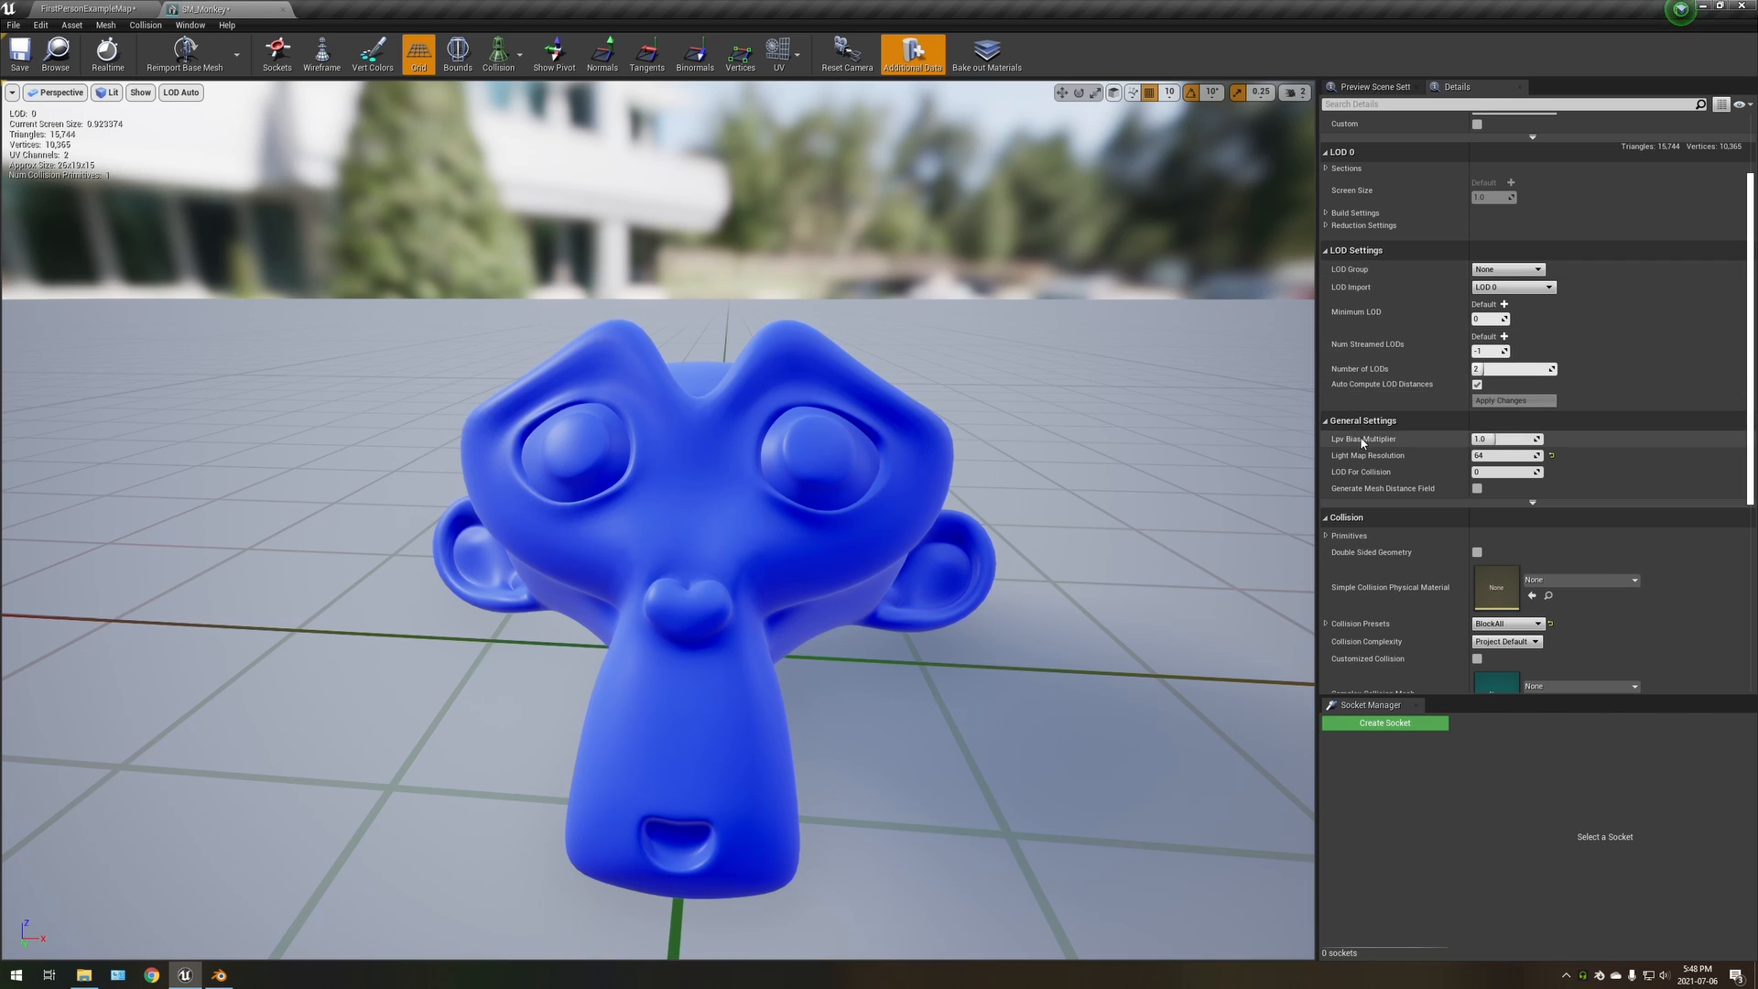
# Set the mesh's LOD group to SmallProp and accept overwriting the current LOD settings with the group's defaults
pyautogui.scroll(4, 1337, 284)
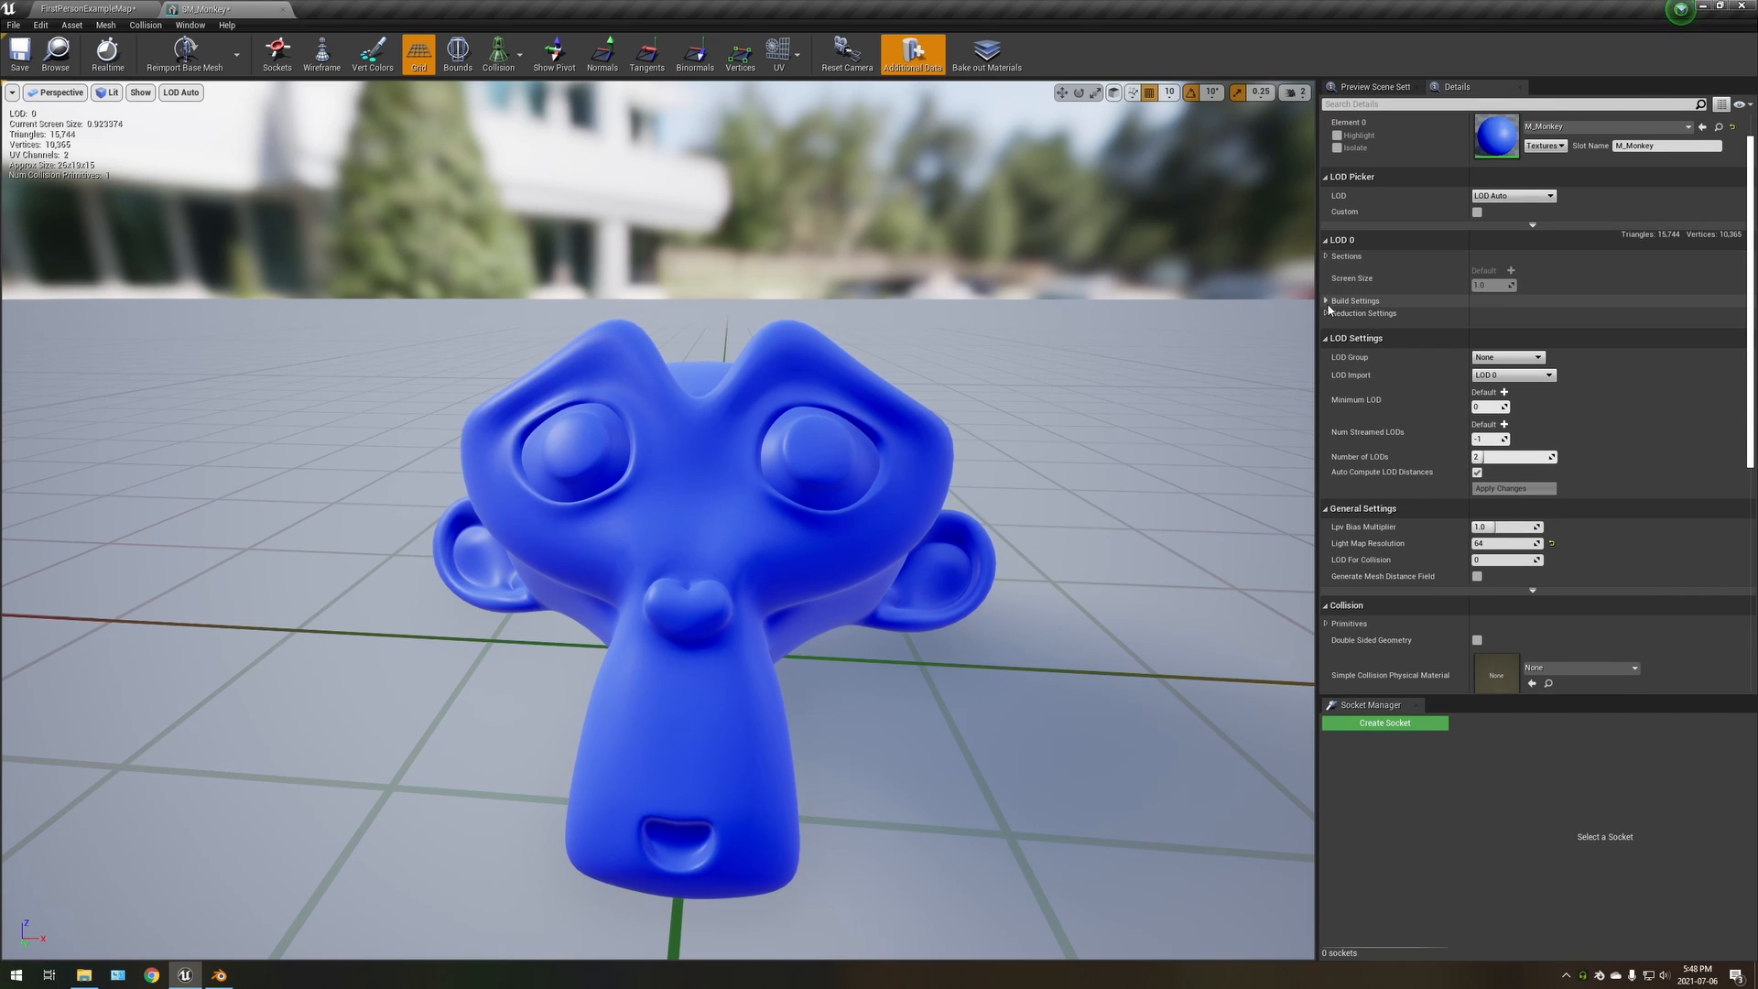
pyautogui.click(1502, 358)
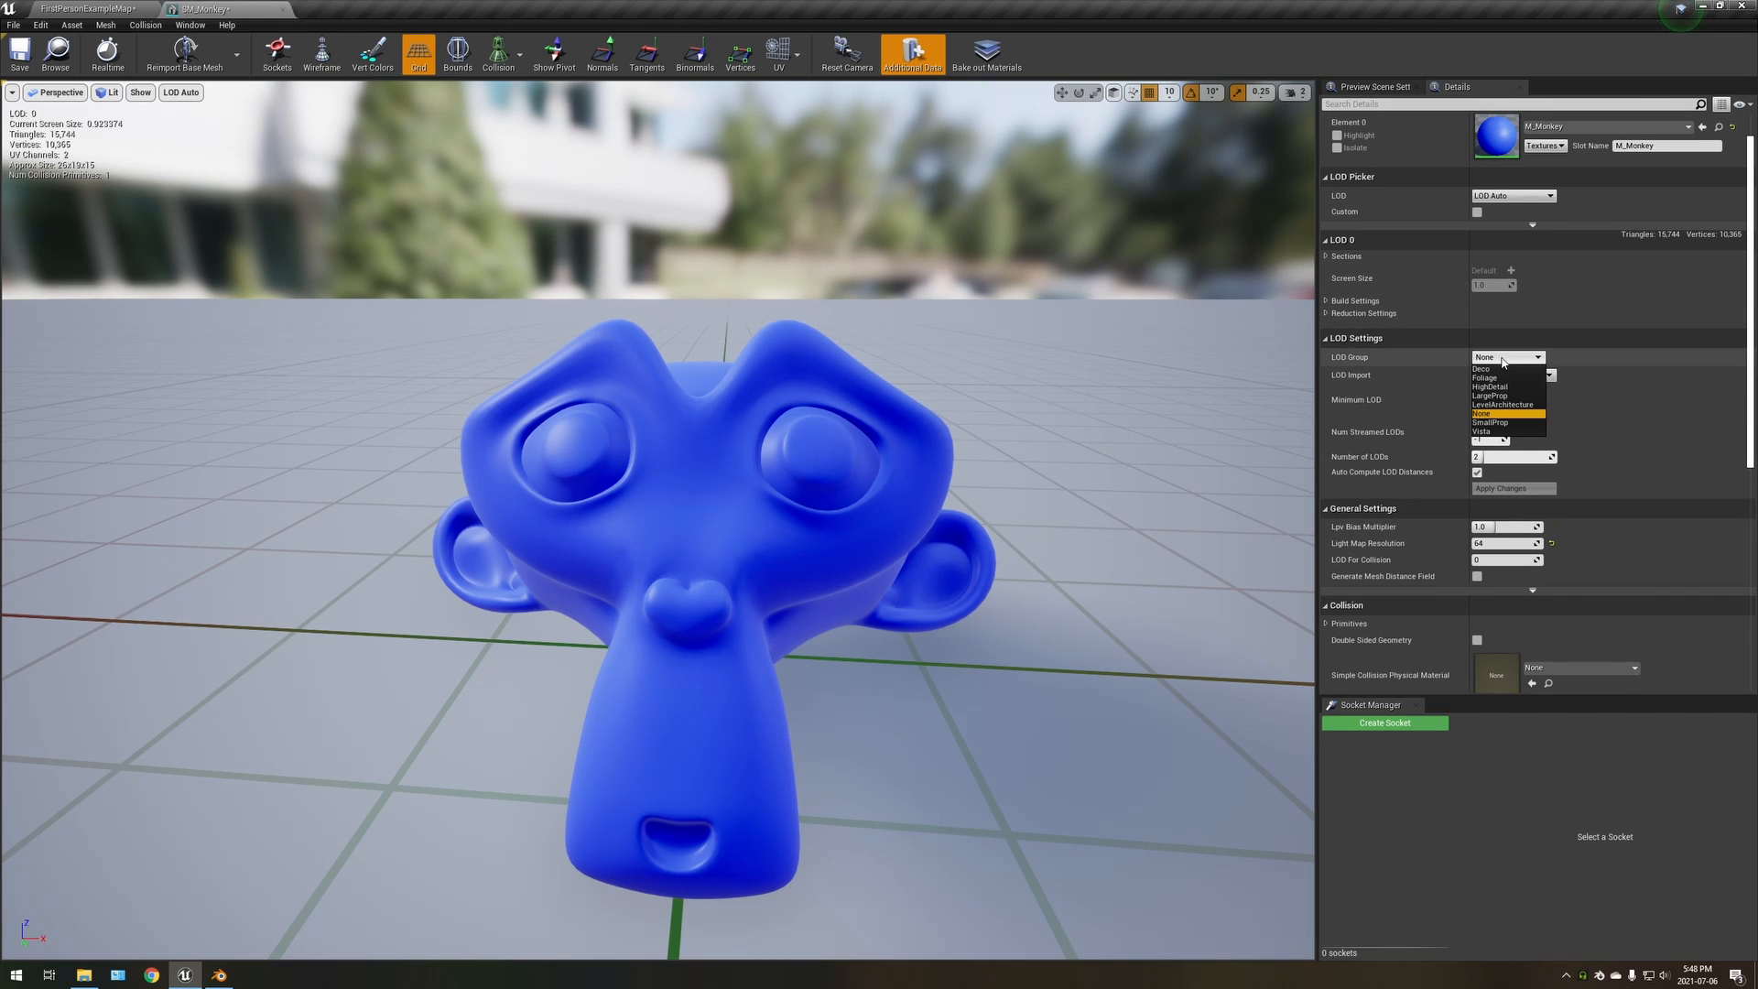
pyautogui.click(1500, 424)
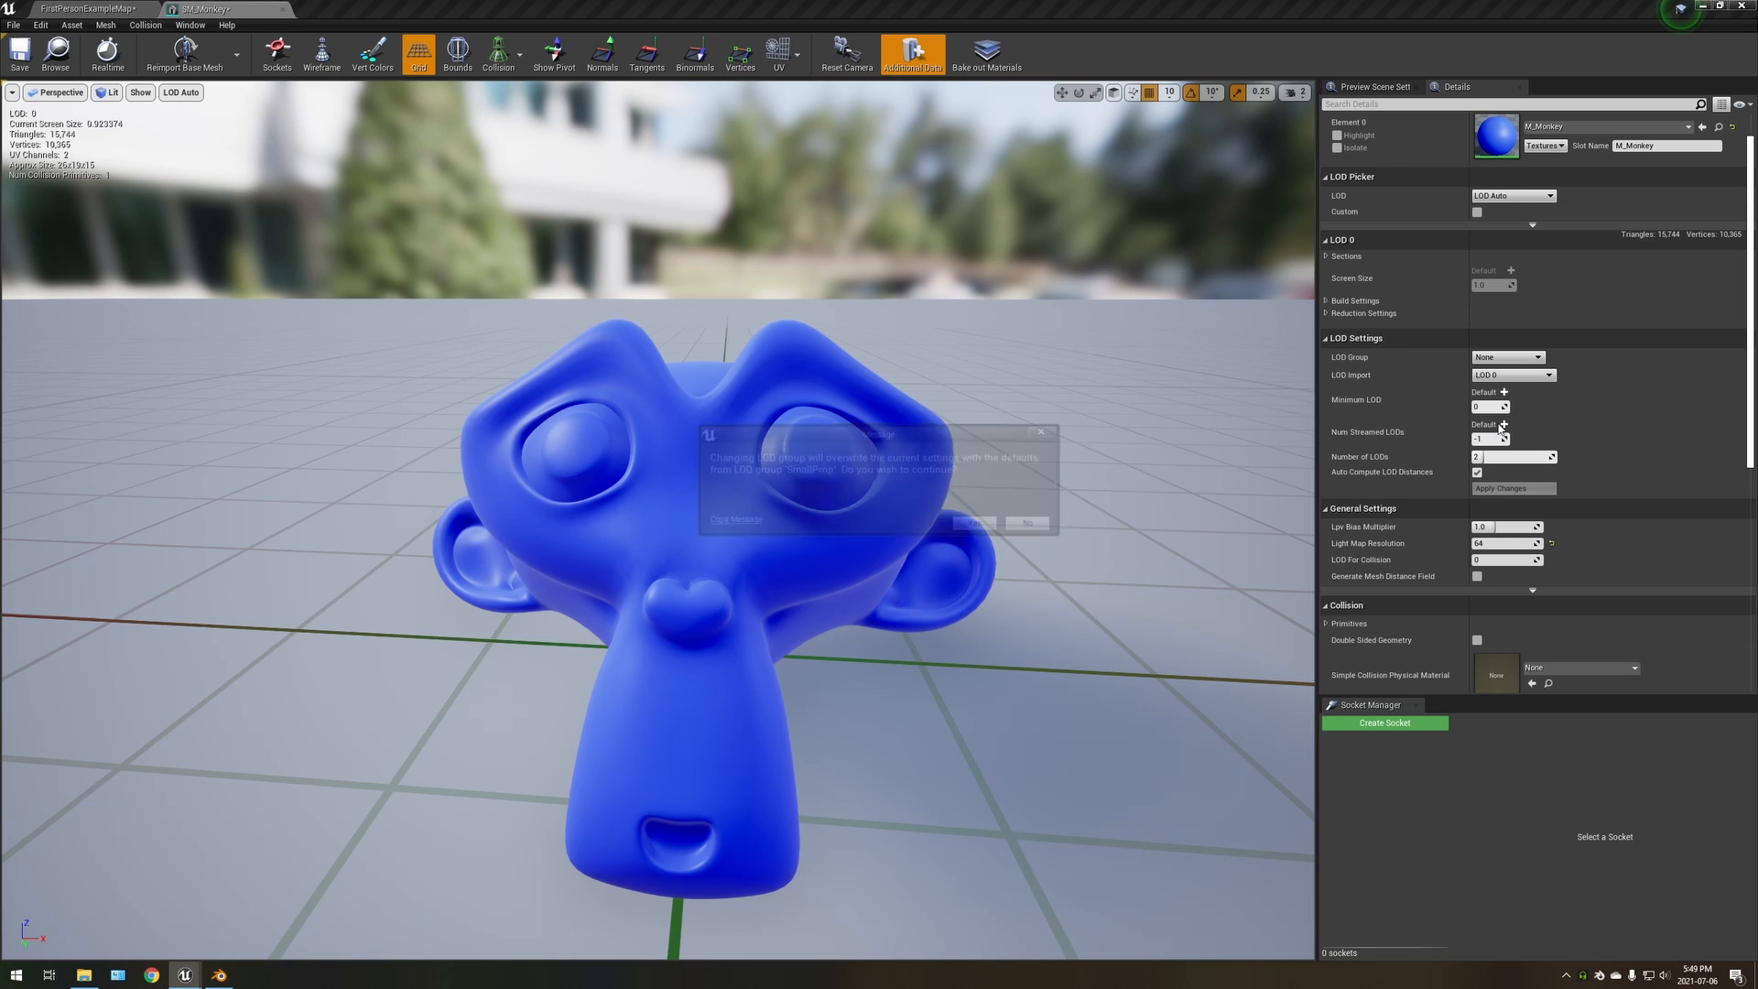
pyautogui.click(977, 525)
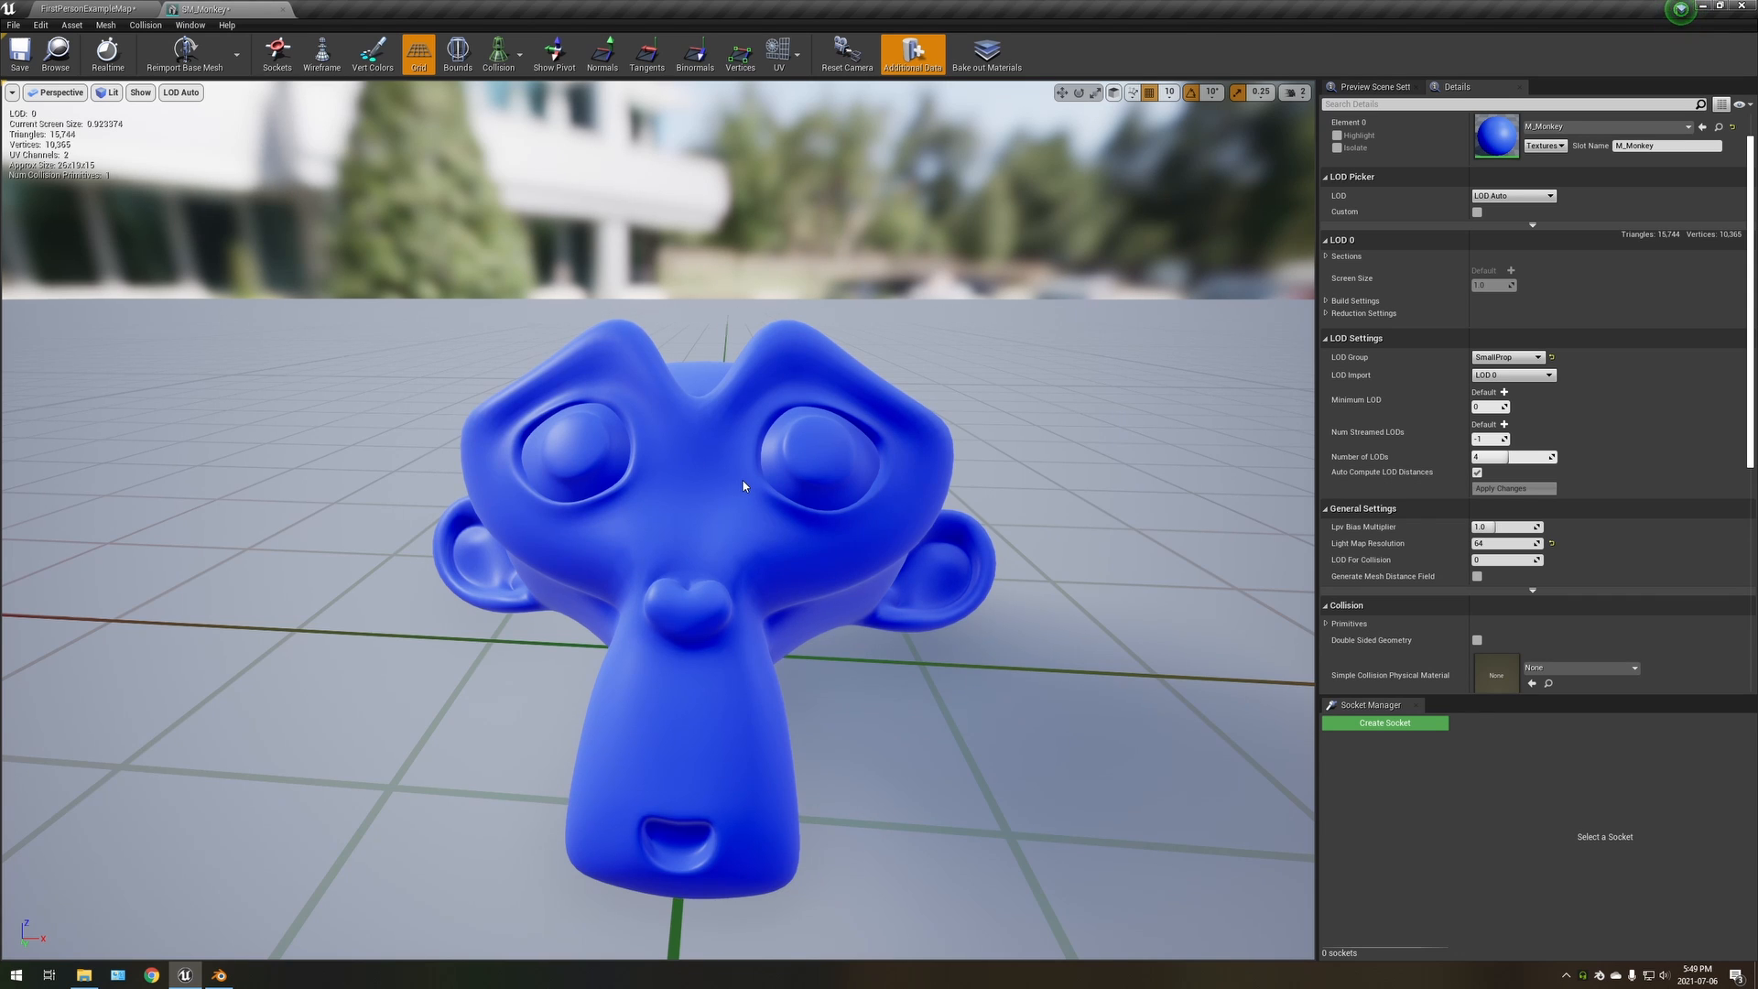
# Examine how the monkey's automatic levels of detail switch under the SmallProp group at near, medium and far camera distances
pyautogui.press('w')
pyautogui.moveTo(657, 520)
pyautogui.mouseDown(button='right')
pyautogui.moveTo(658, 550)
pyautogui.moveTo(696, 540)
pyautogui.moveTo(671, 528)
pyautogui.mouseUp(button='right')
pyautogui.press('s')
pyautogui.press('w')
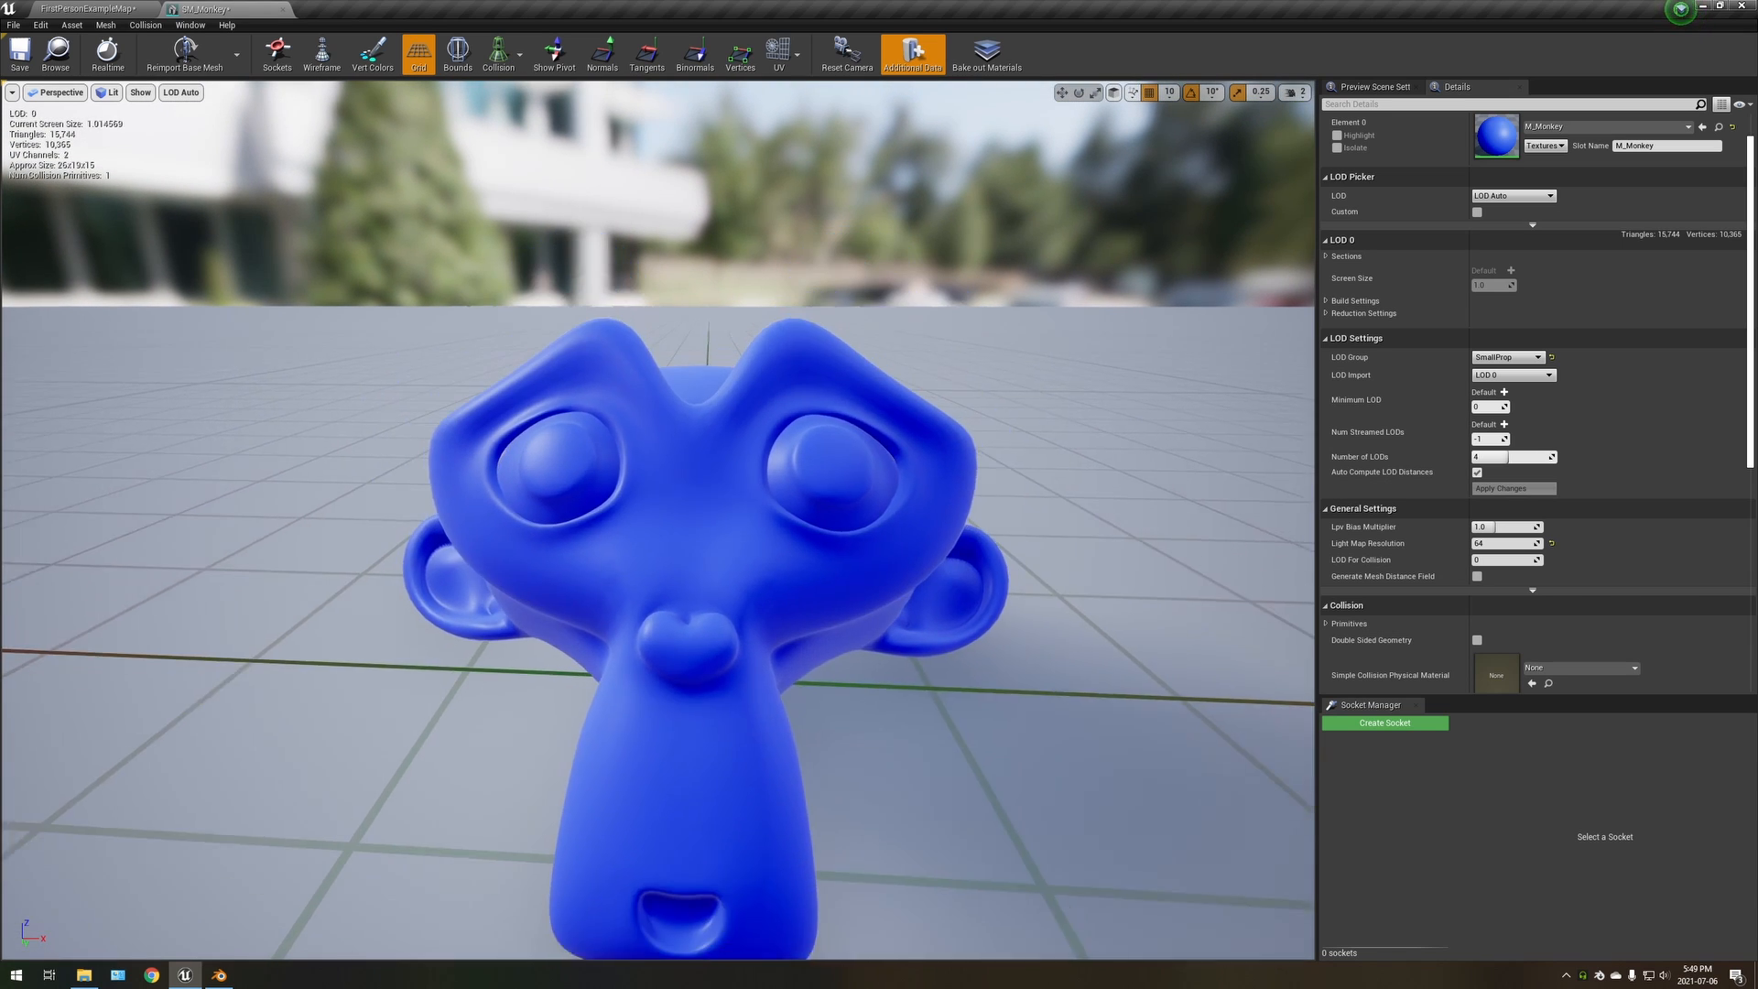
pyautogui.press('s')
pyautogui.moveTo(659, 520); pyautogui.dragTo(657, 528, button='right')
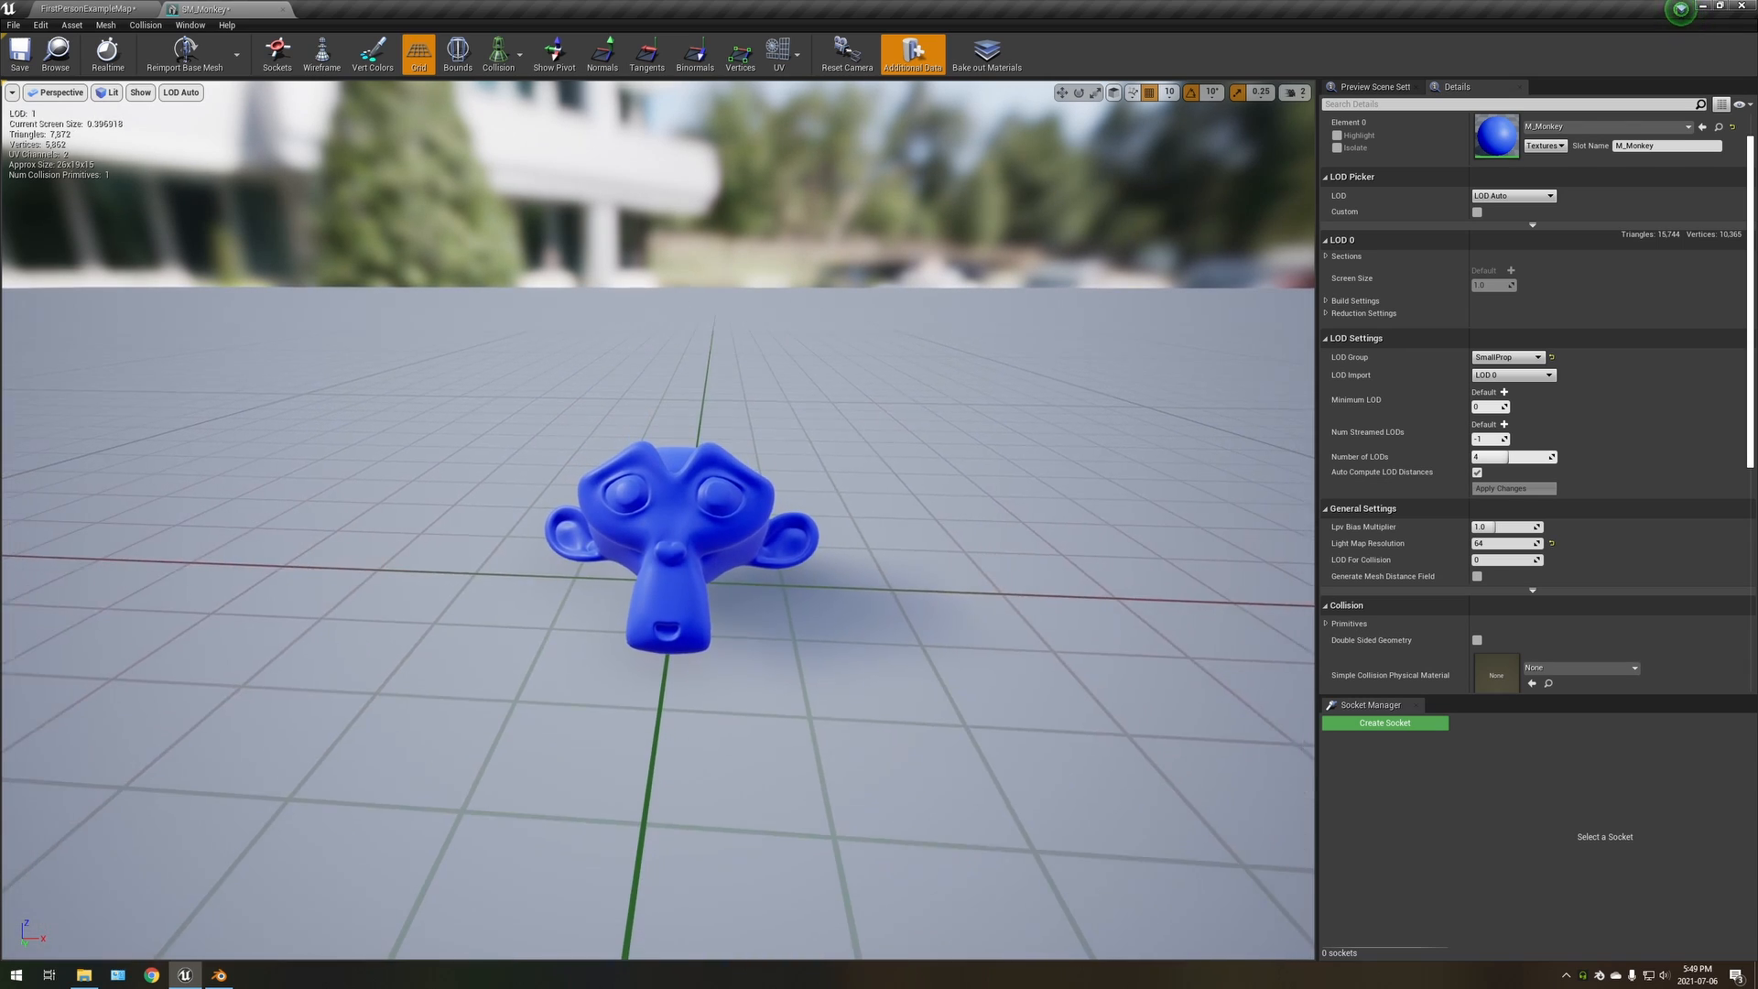
pyautogui.press('s')
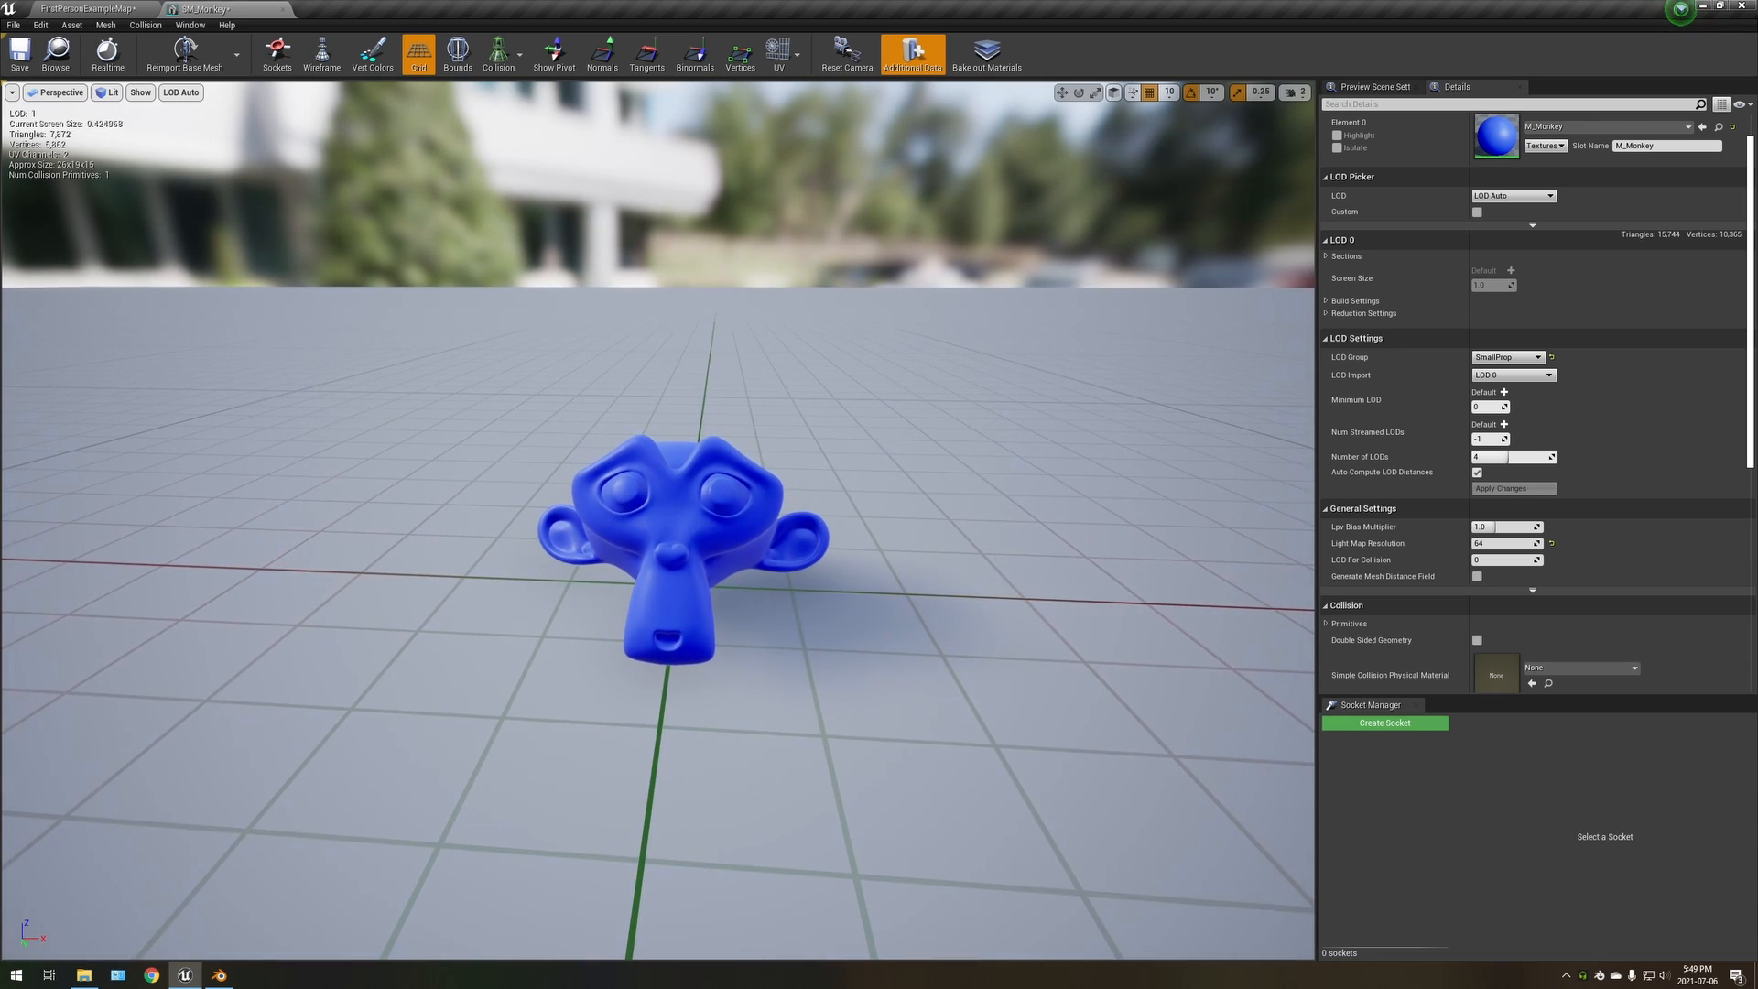
pyautogui.press('w')
pyautogui.press('s')
pyautogui.press('w')
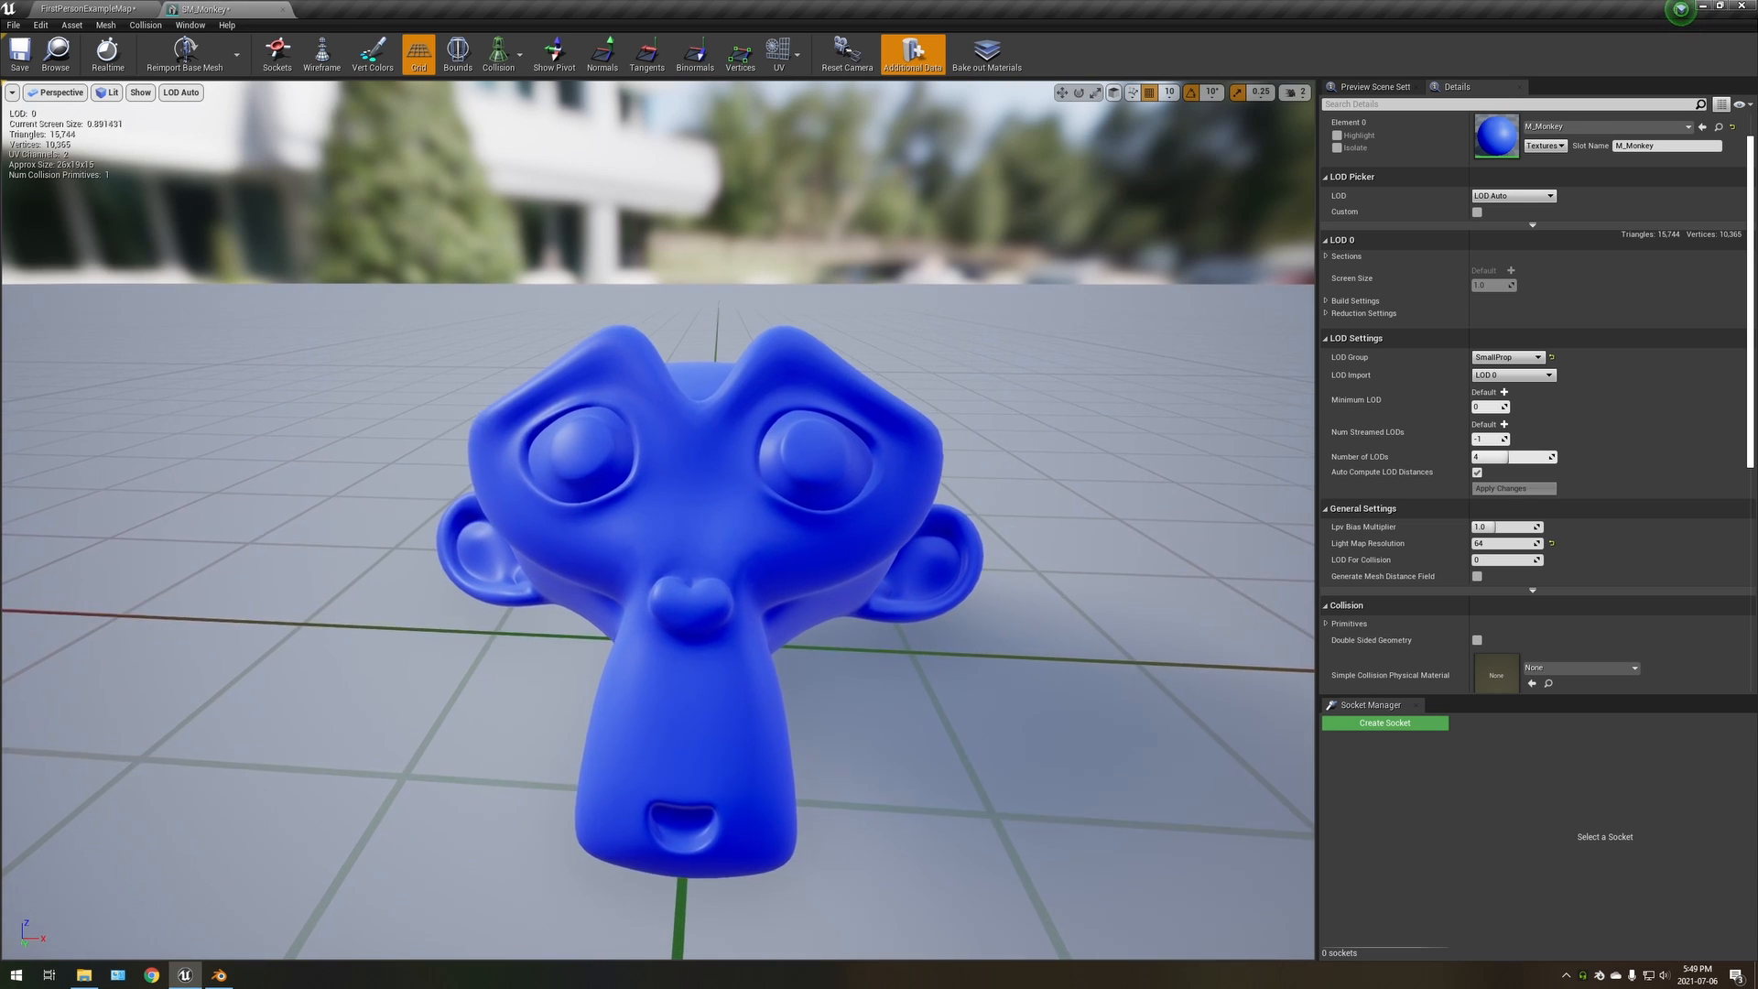
pyautogui.press('s')
pyautogui.press('s')
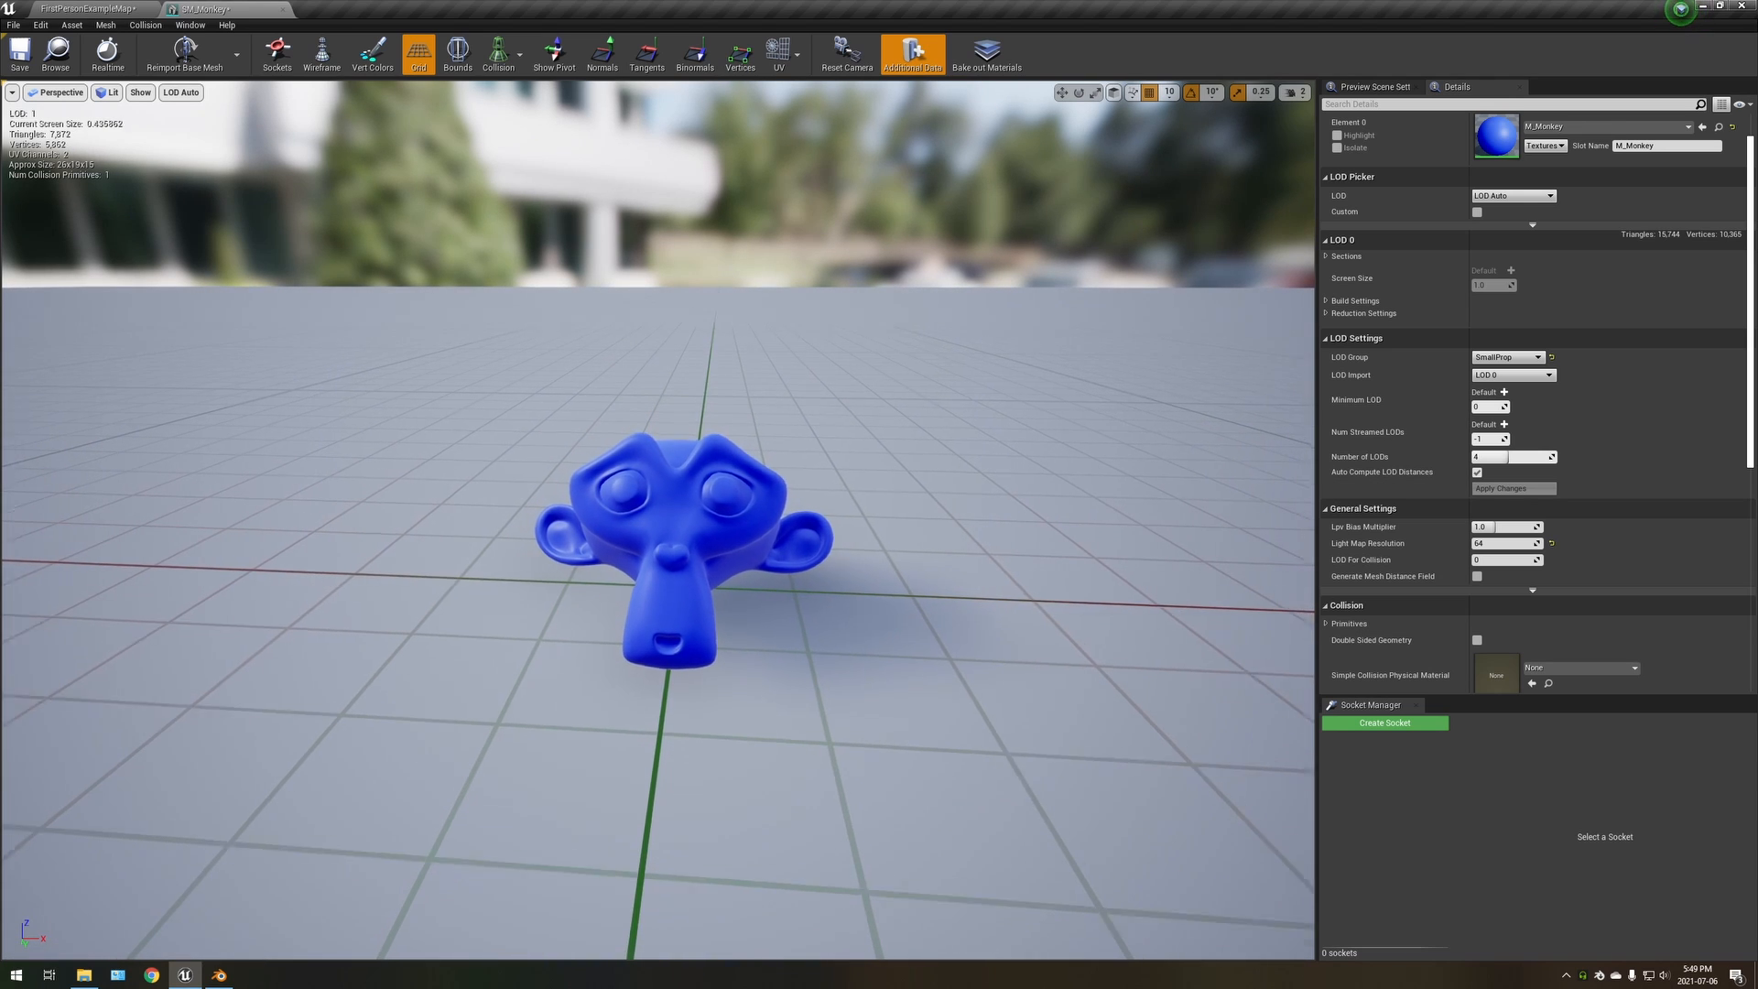
pyautogui.press('w')
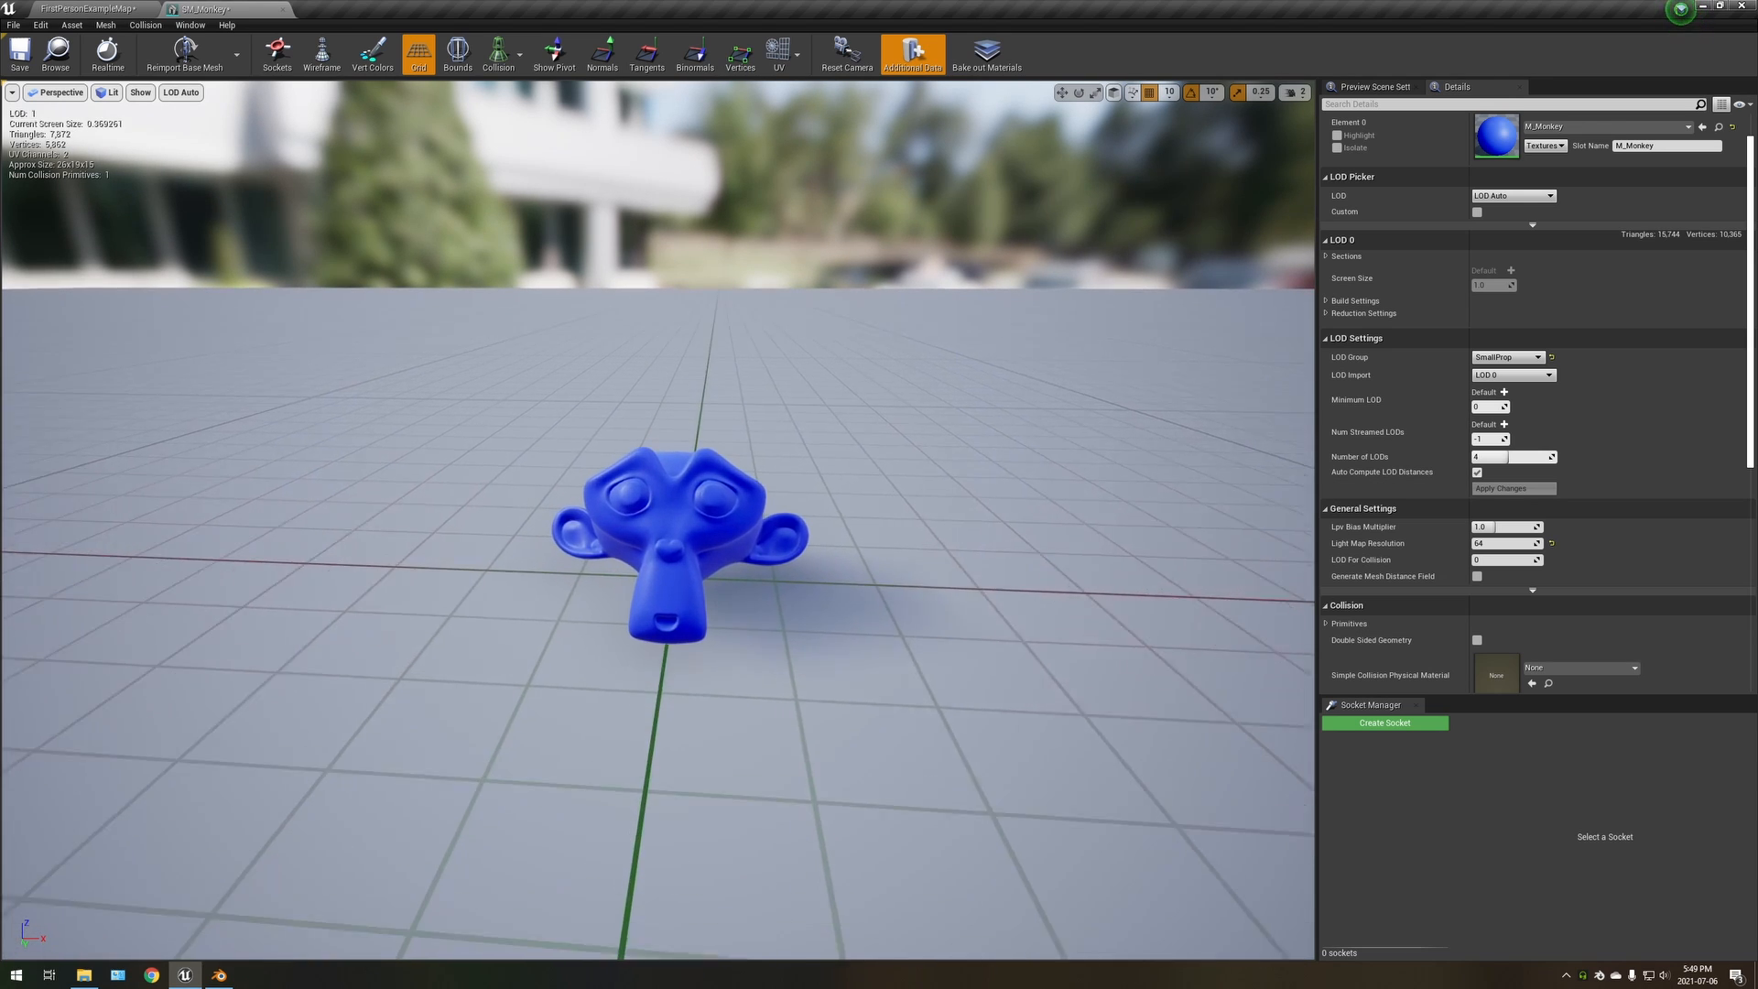
pyautogui.press('s')
pyautogui.press('s')
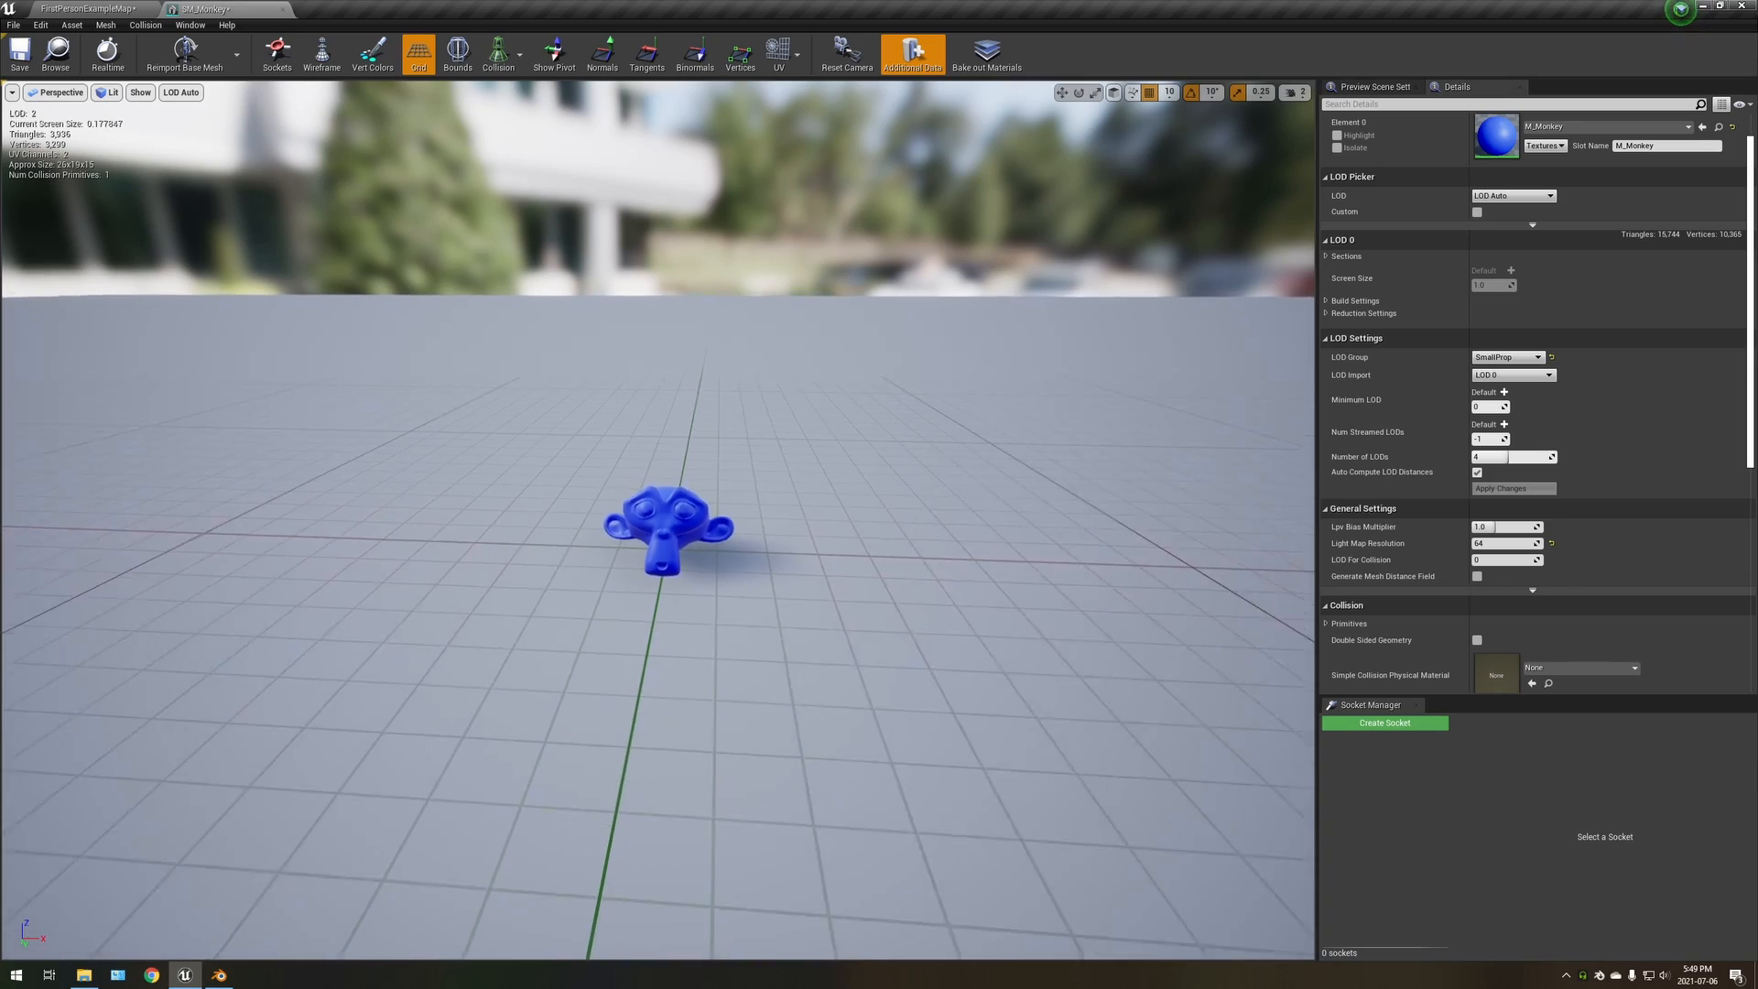
pyautogui.press('s')
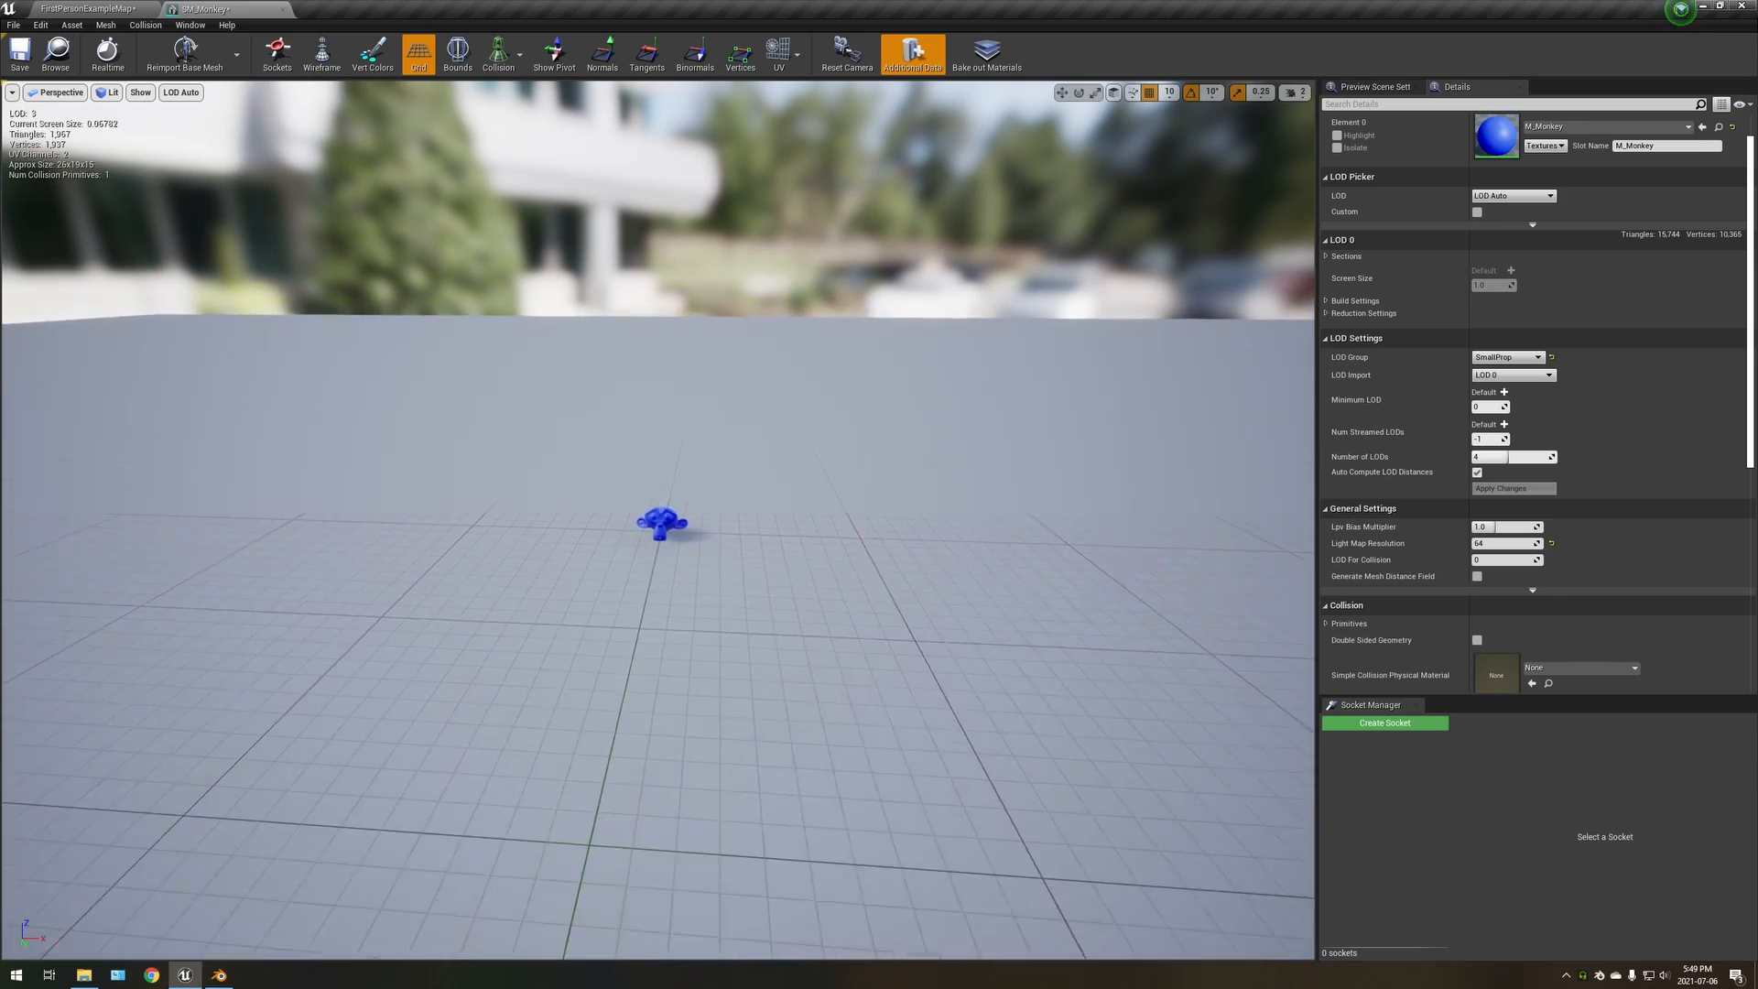
pyautogui.press('w')
pyautogui.press('w')
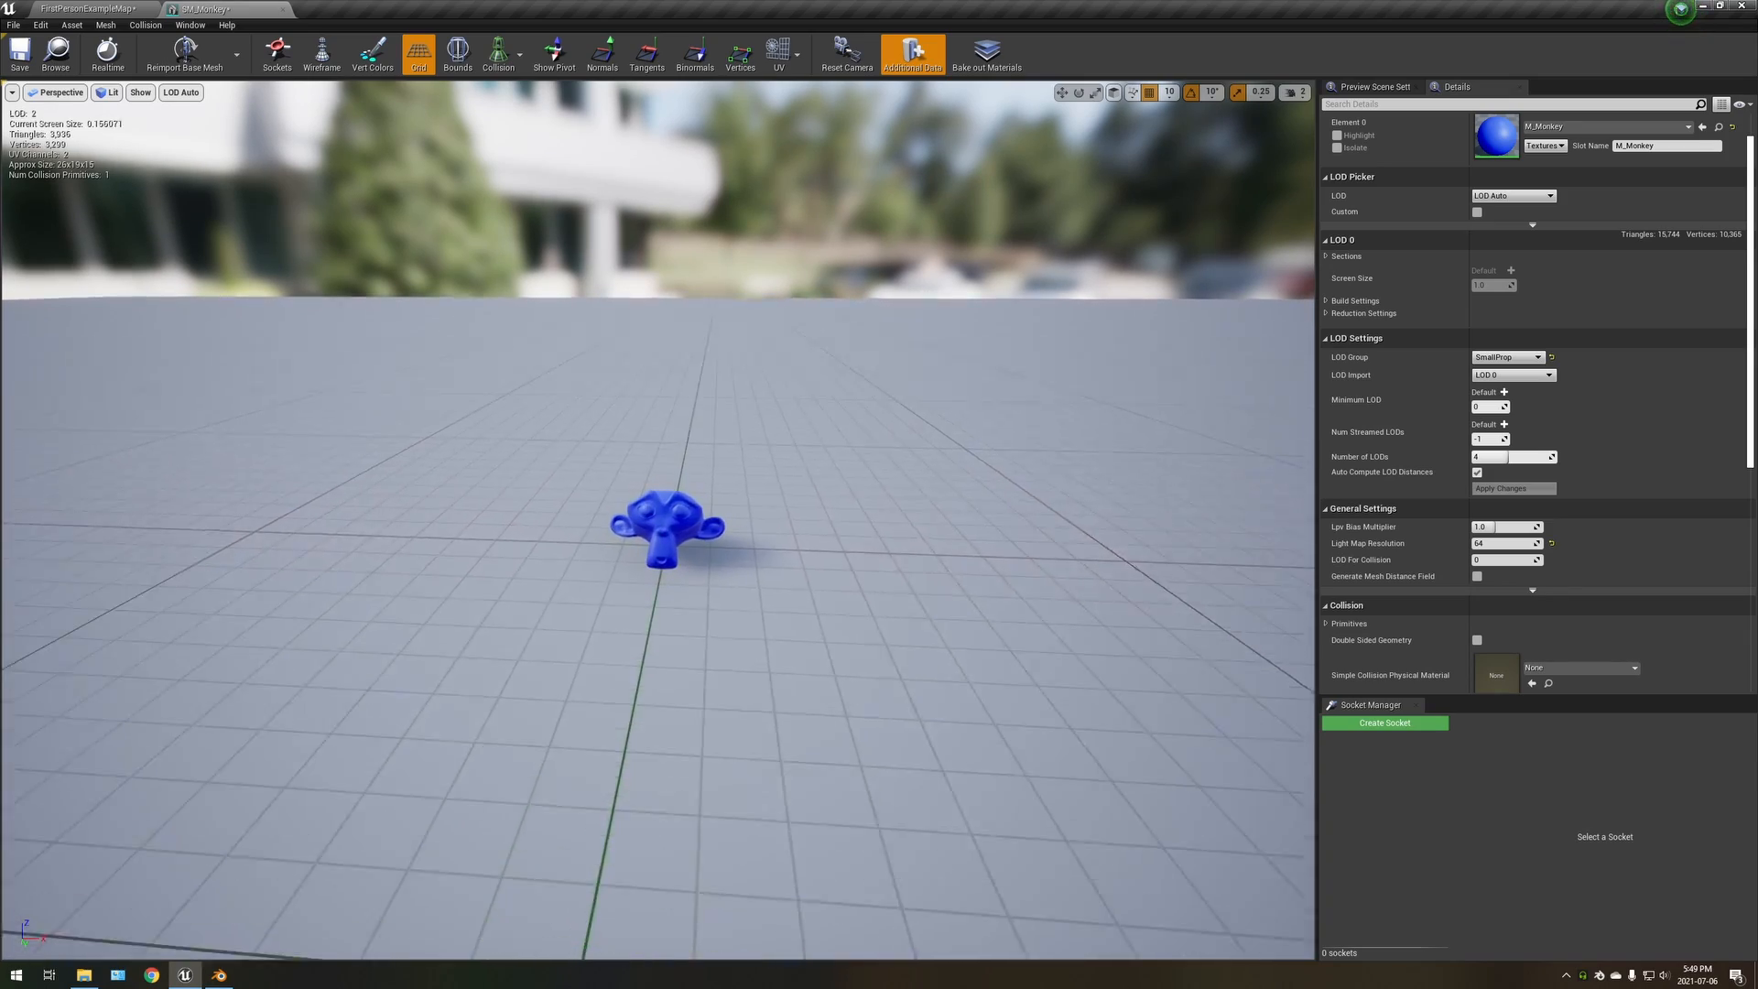
pyautogui.press('a')
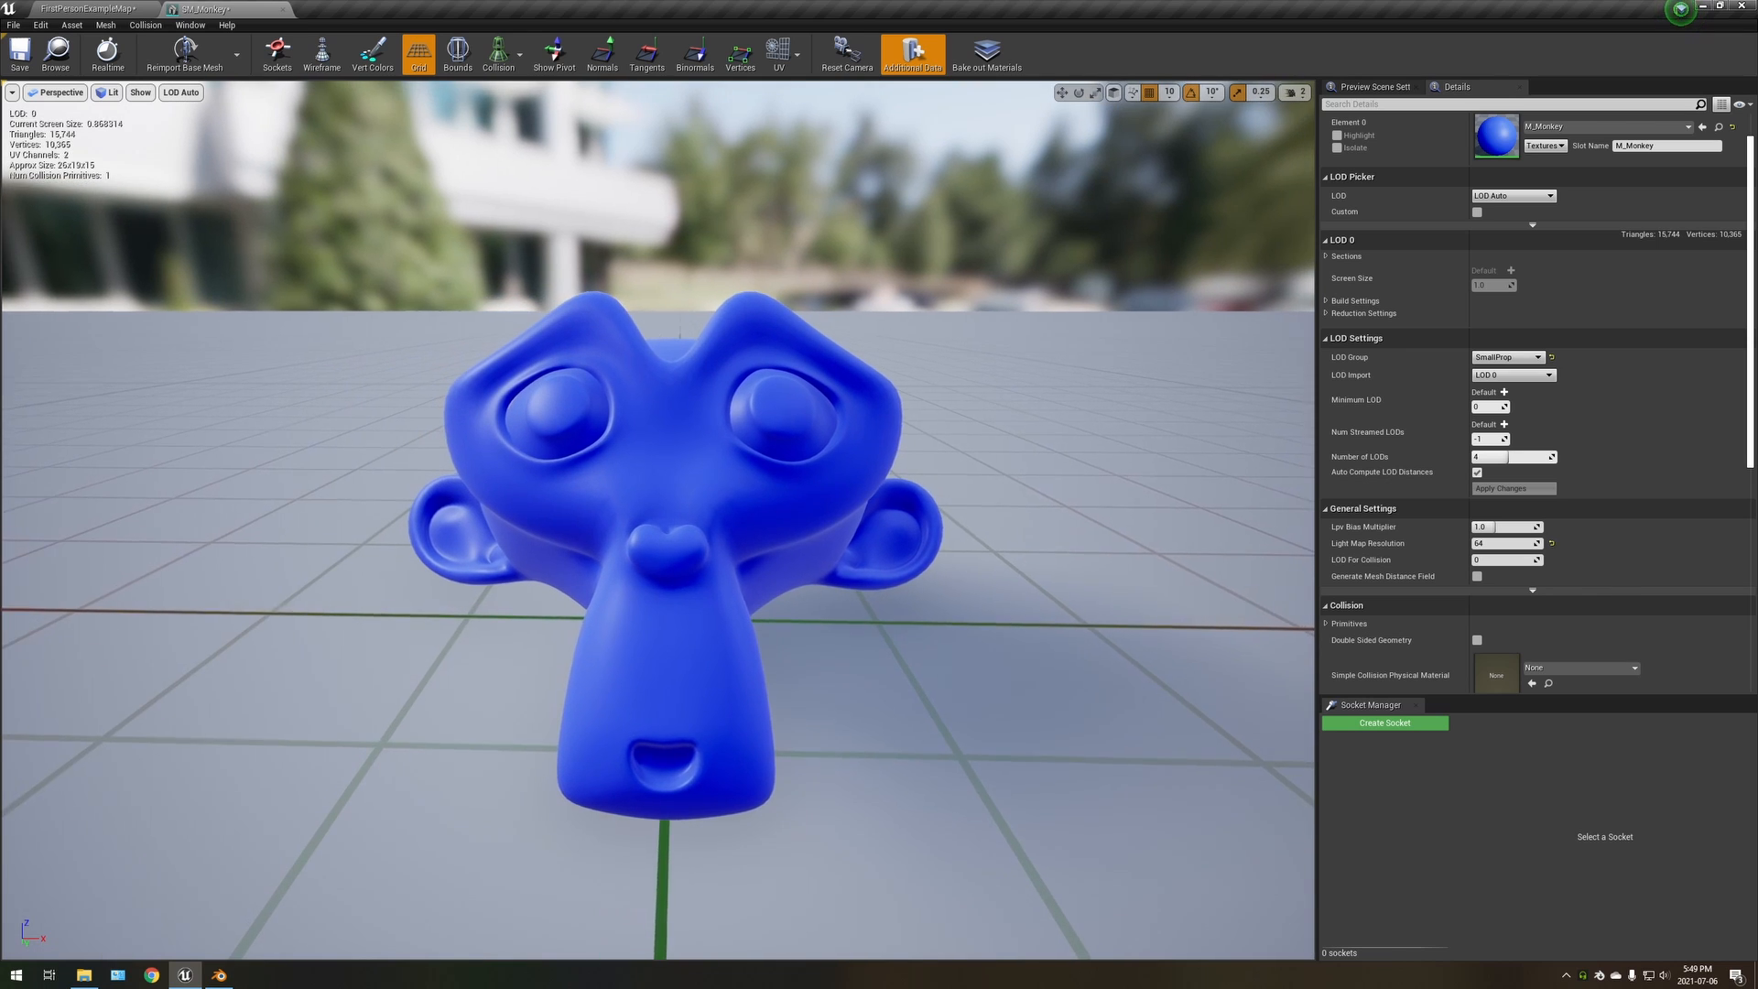
pyautogui.moveTo(747, 470); pyautogui.dragTo(751, 452, button='right')
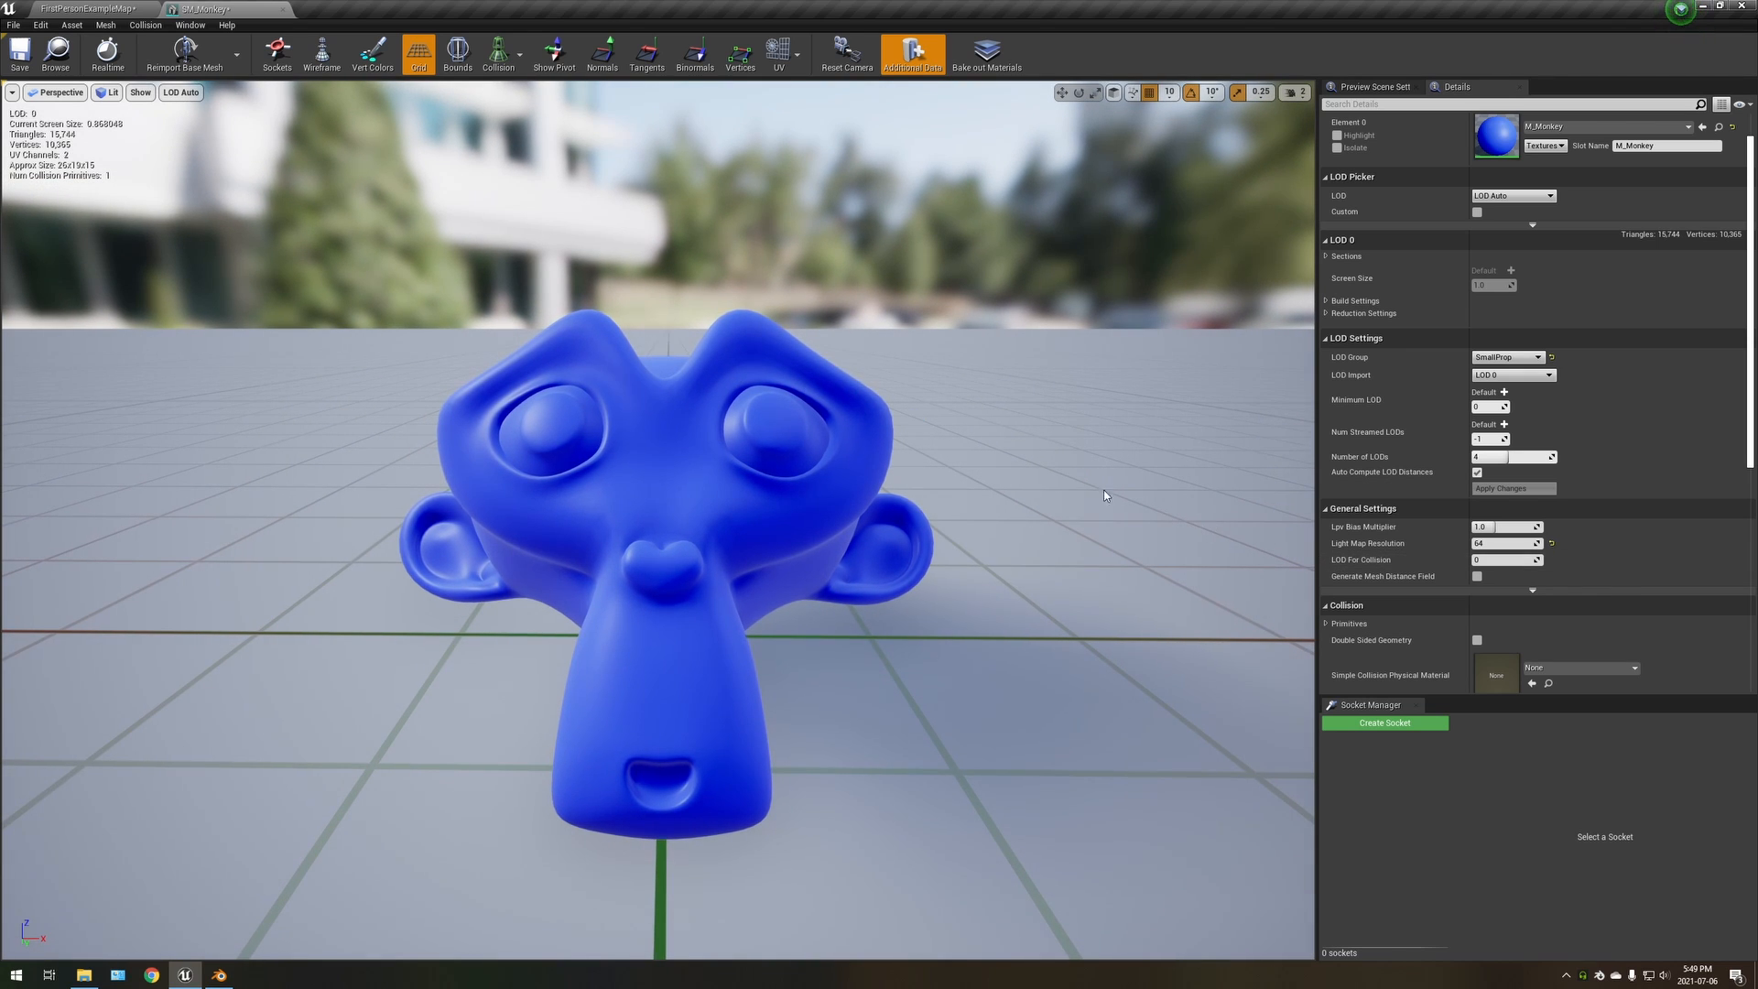
# Place SM_Monkey in the FirstPersonExampleMap level in front of the player character and scale it uniformly to about 5.36
pyautogui.click(79, 10)
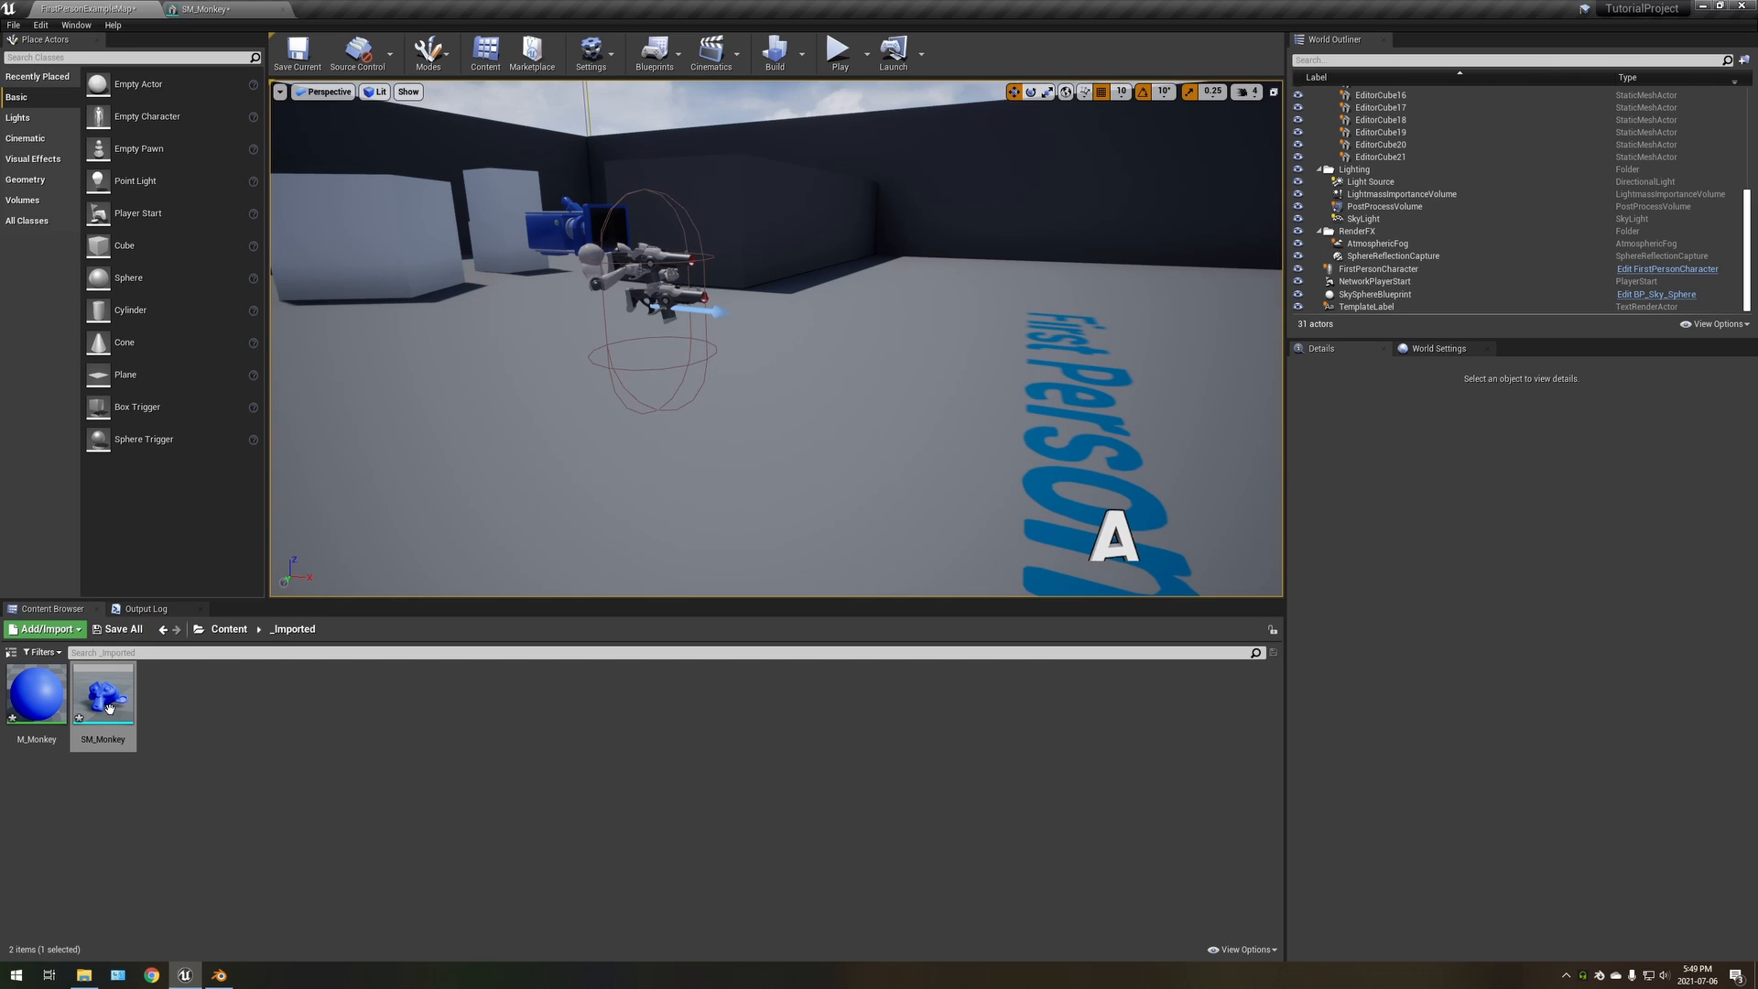
pyautogui.moveTo(107, 703); pyautogui.dragTo(829, 432)
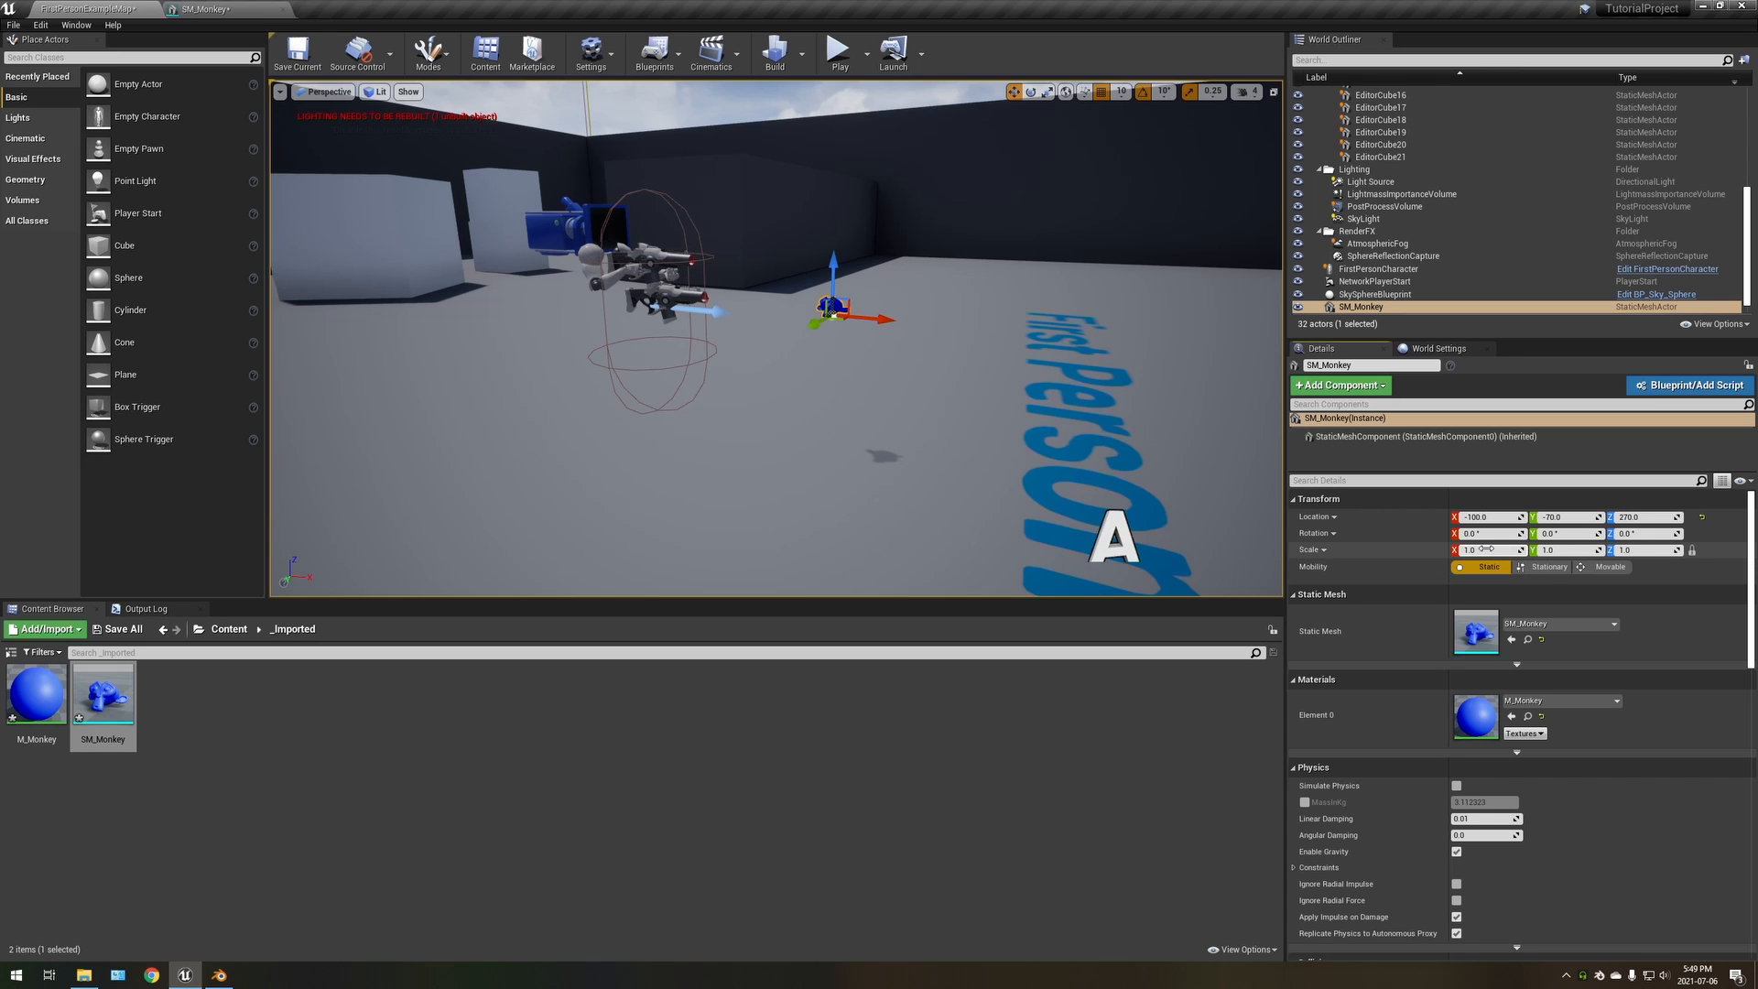
pyautogui.moveTo(1483, 549); pyautogui.dragTo(1520, 549)
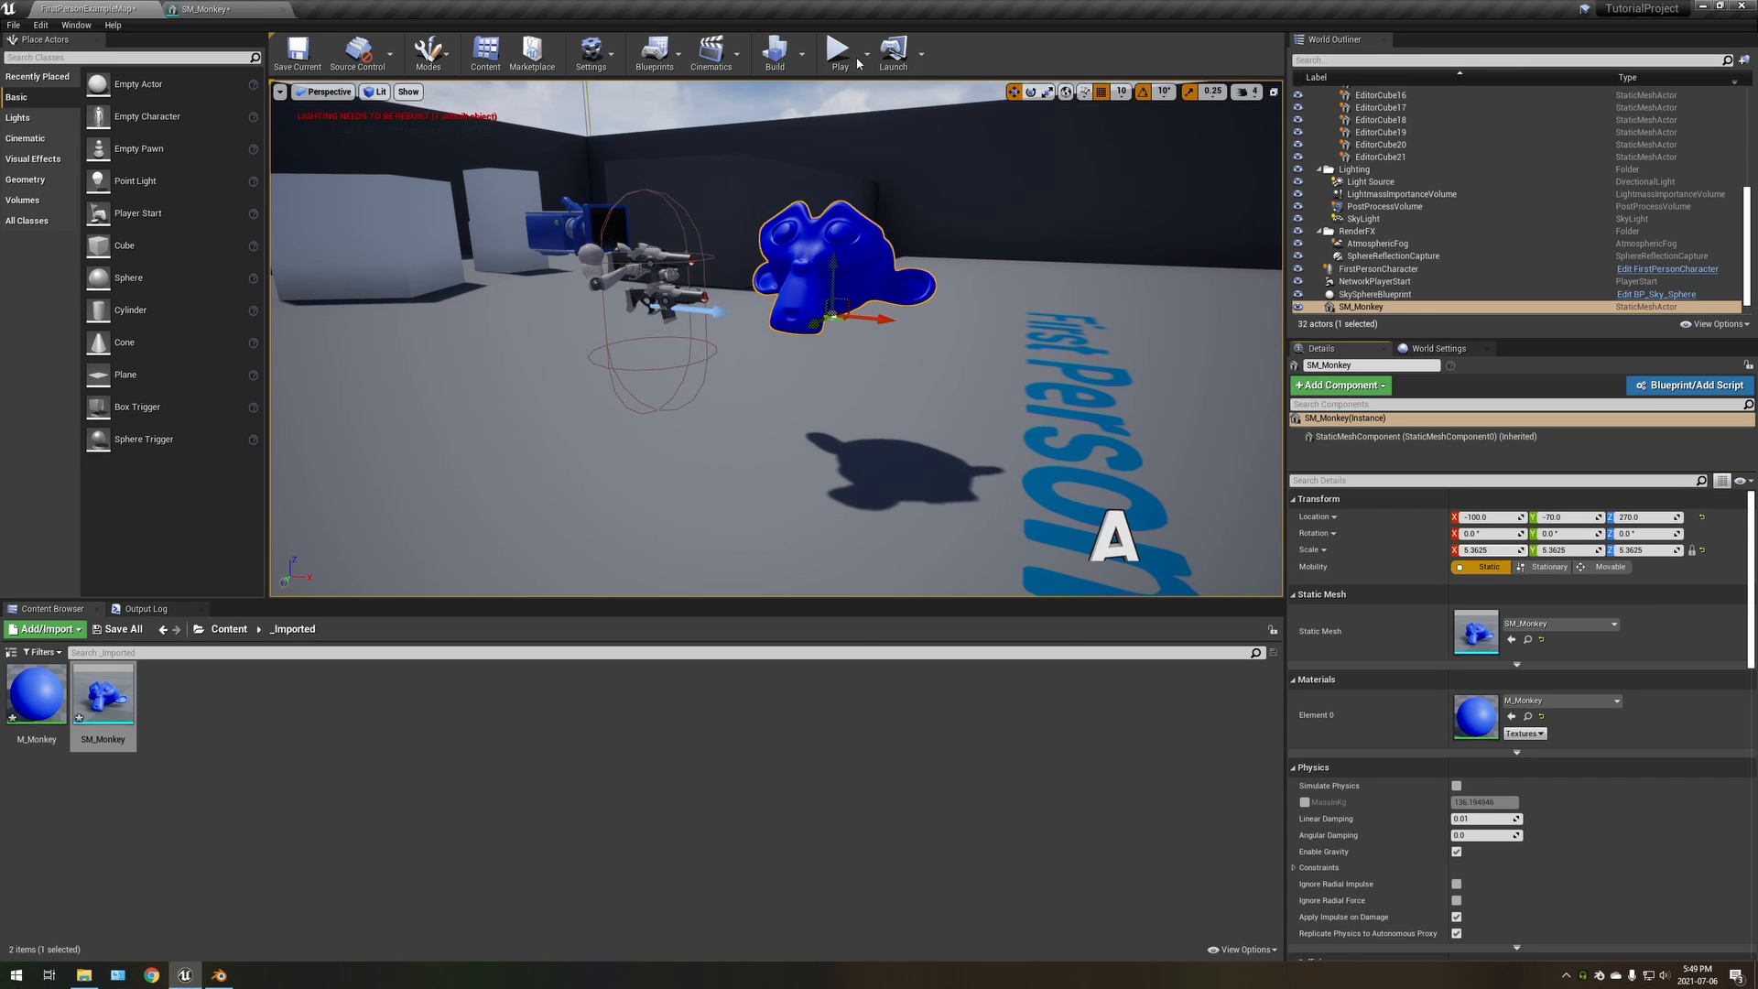
# Play the level and walk around the monkey, viewing it from several sides, close up and from far away
pyautogui.click(829, 53)
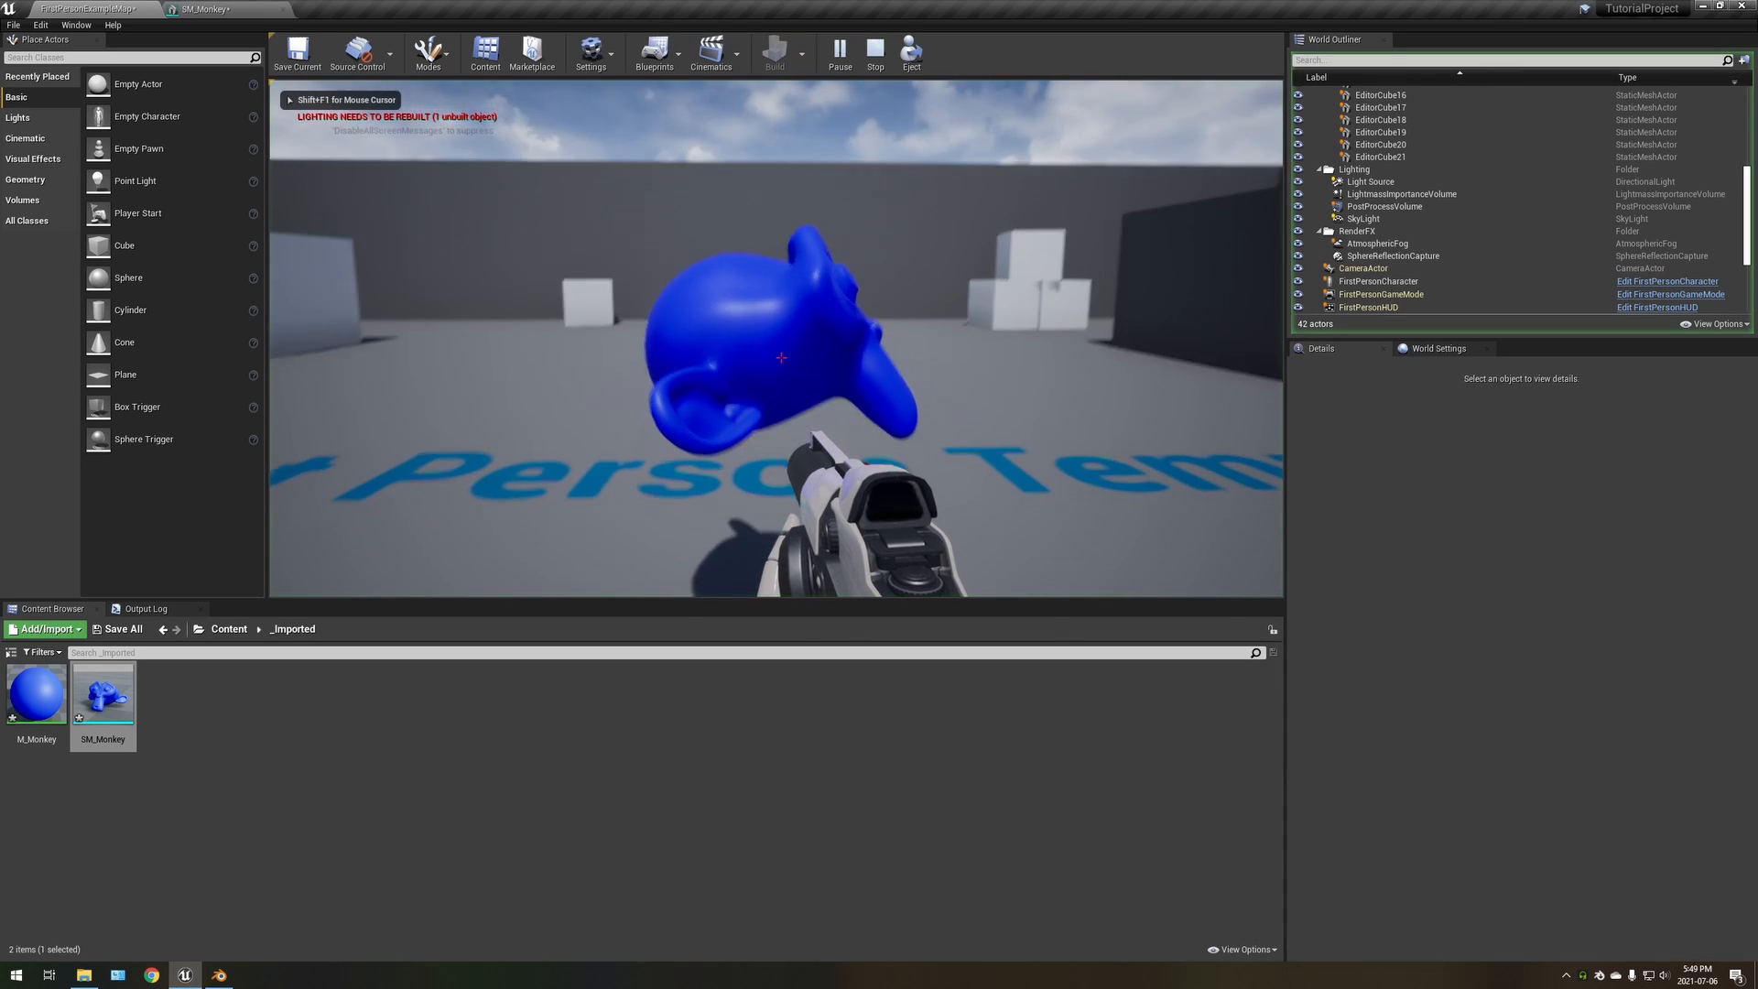
pyautogui.press('w')
pyautogui.press('s')
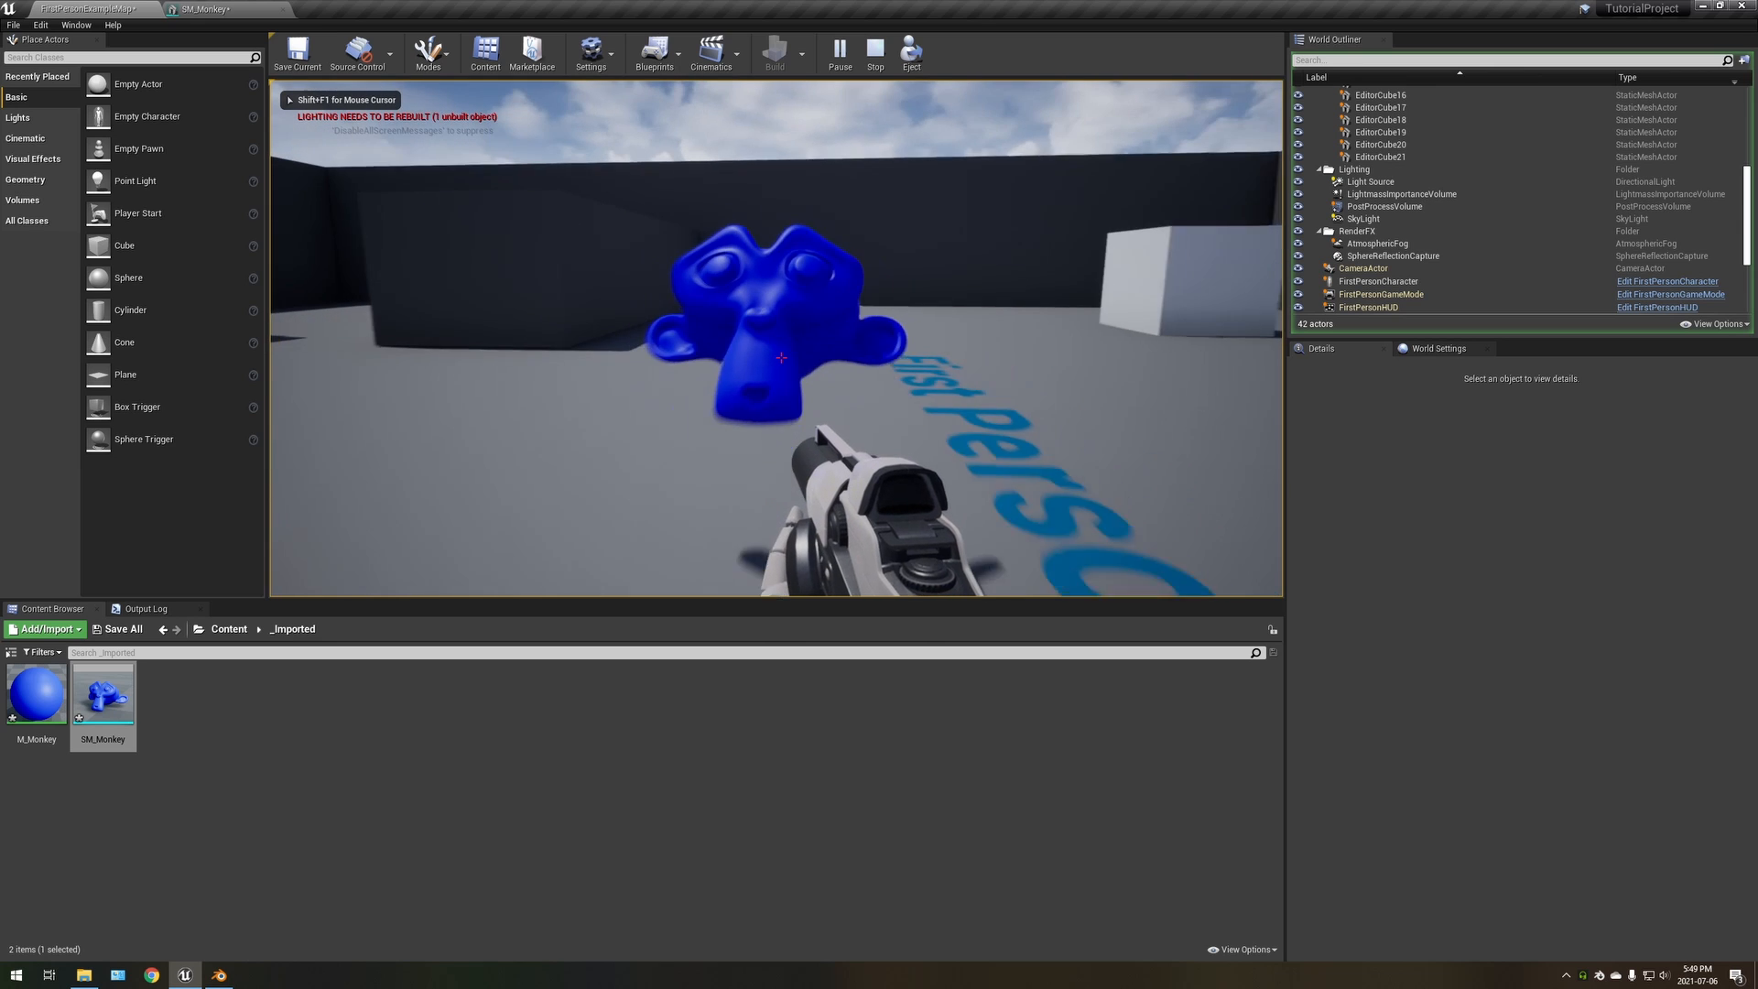
pyautogui.press('w')
pyautogui.press('s')
pyautogui.press('a')
pyautogui.press('w')
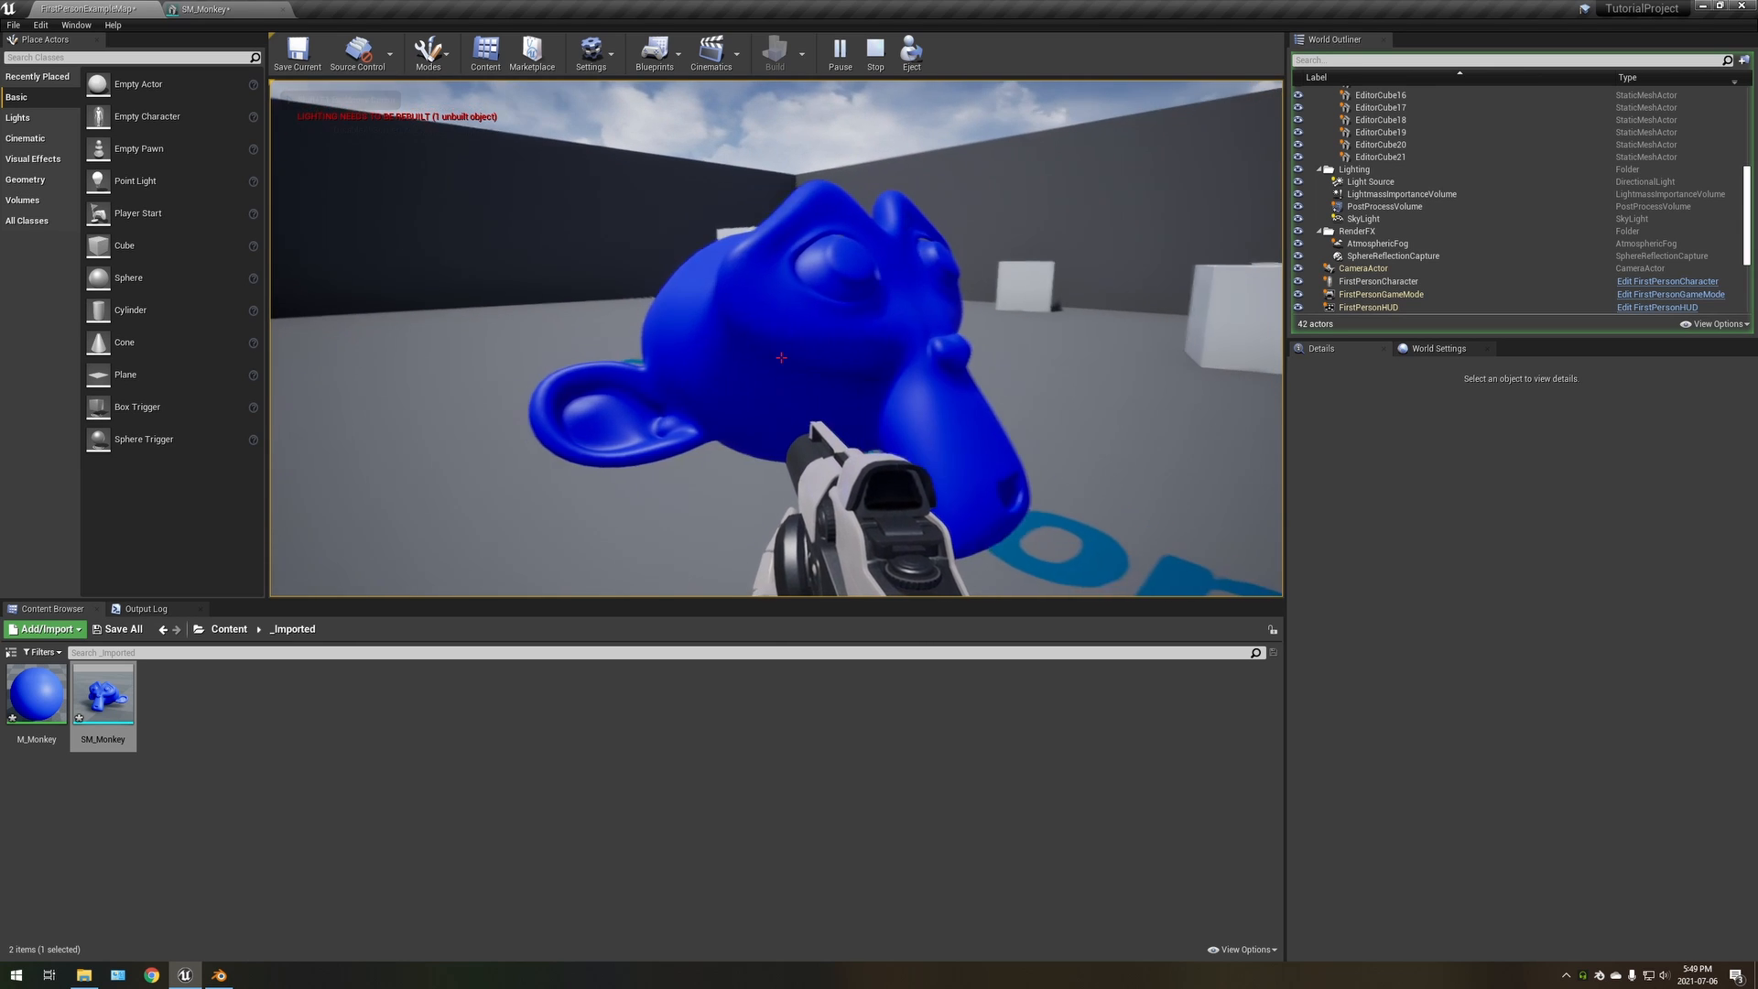
pyautogui.press('s')
pyautogui.press('w')
pyautogui.press('a')
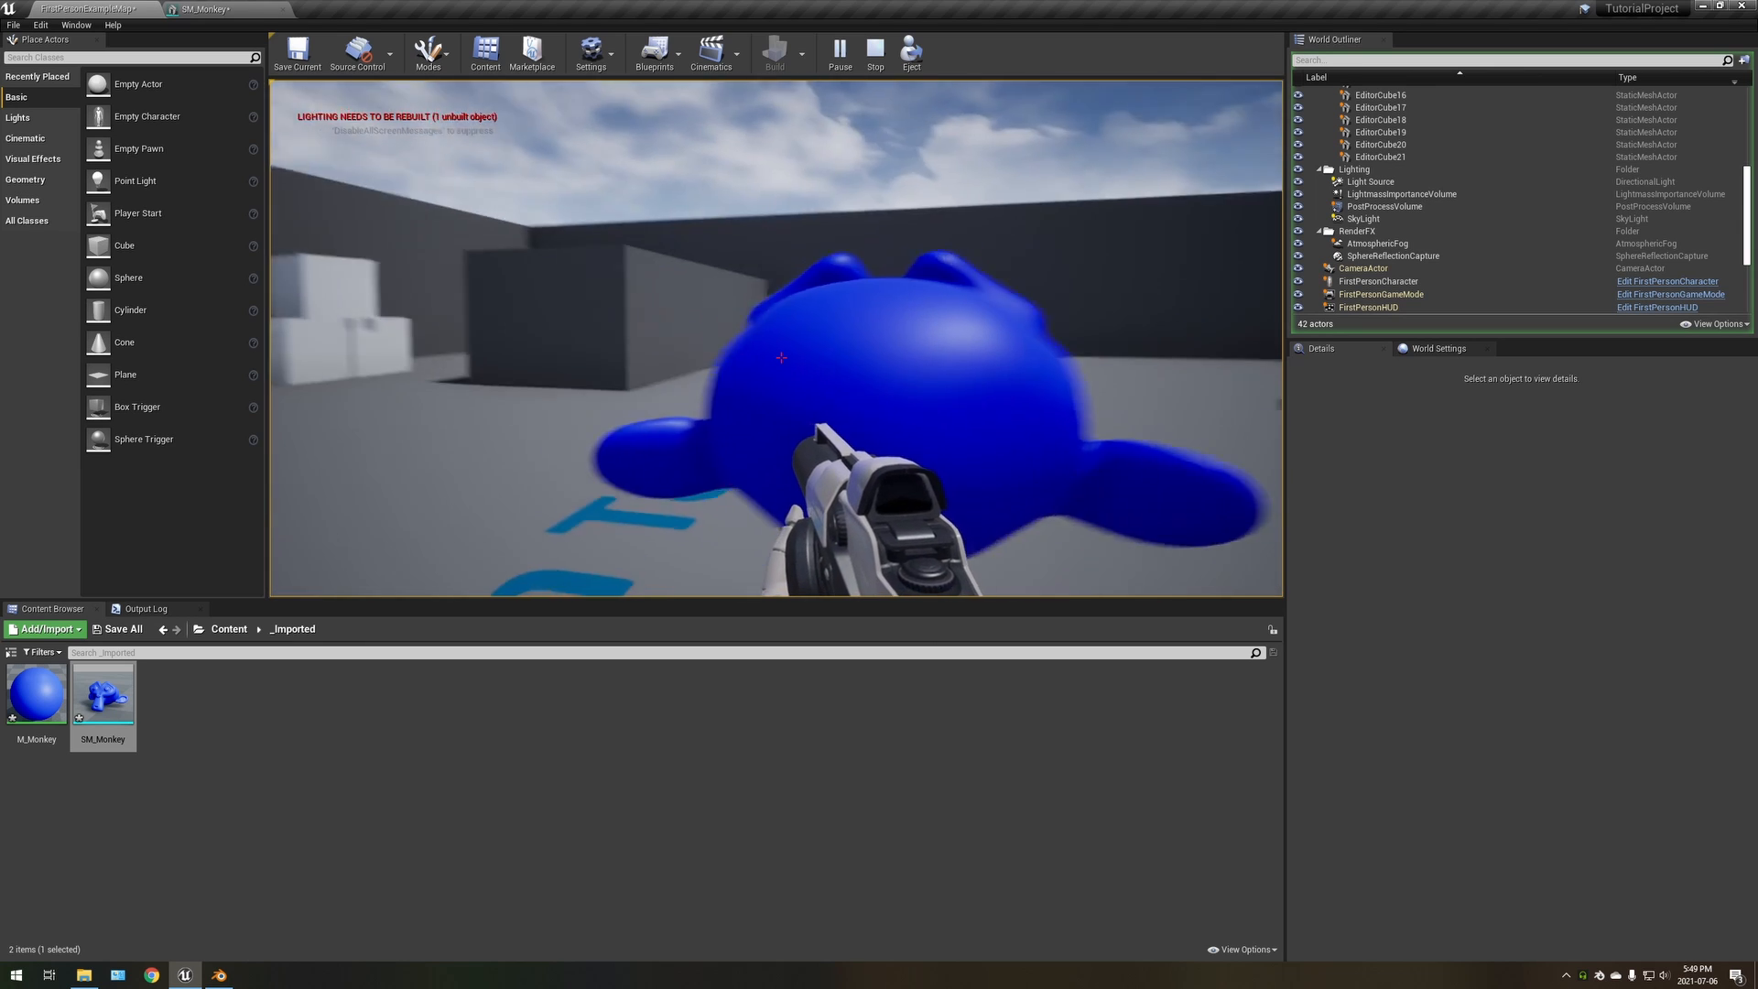
pyautogui.press('d')
pyautogui.press('s')
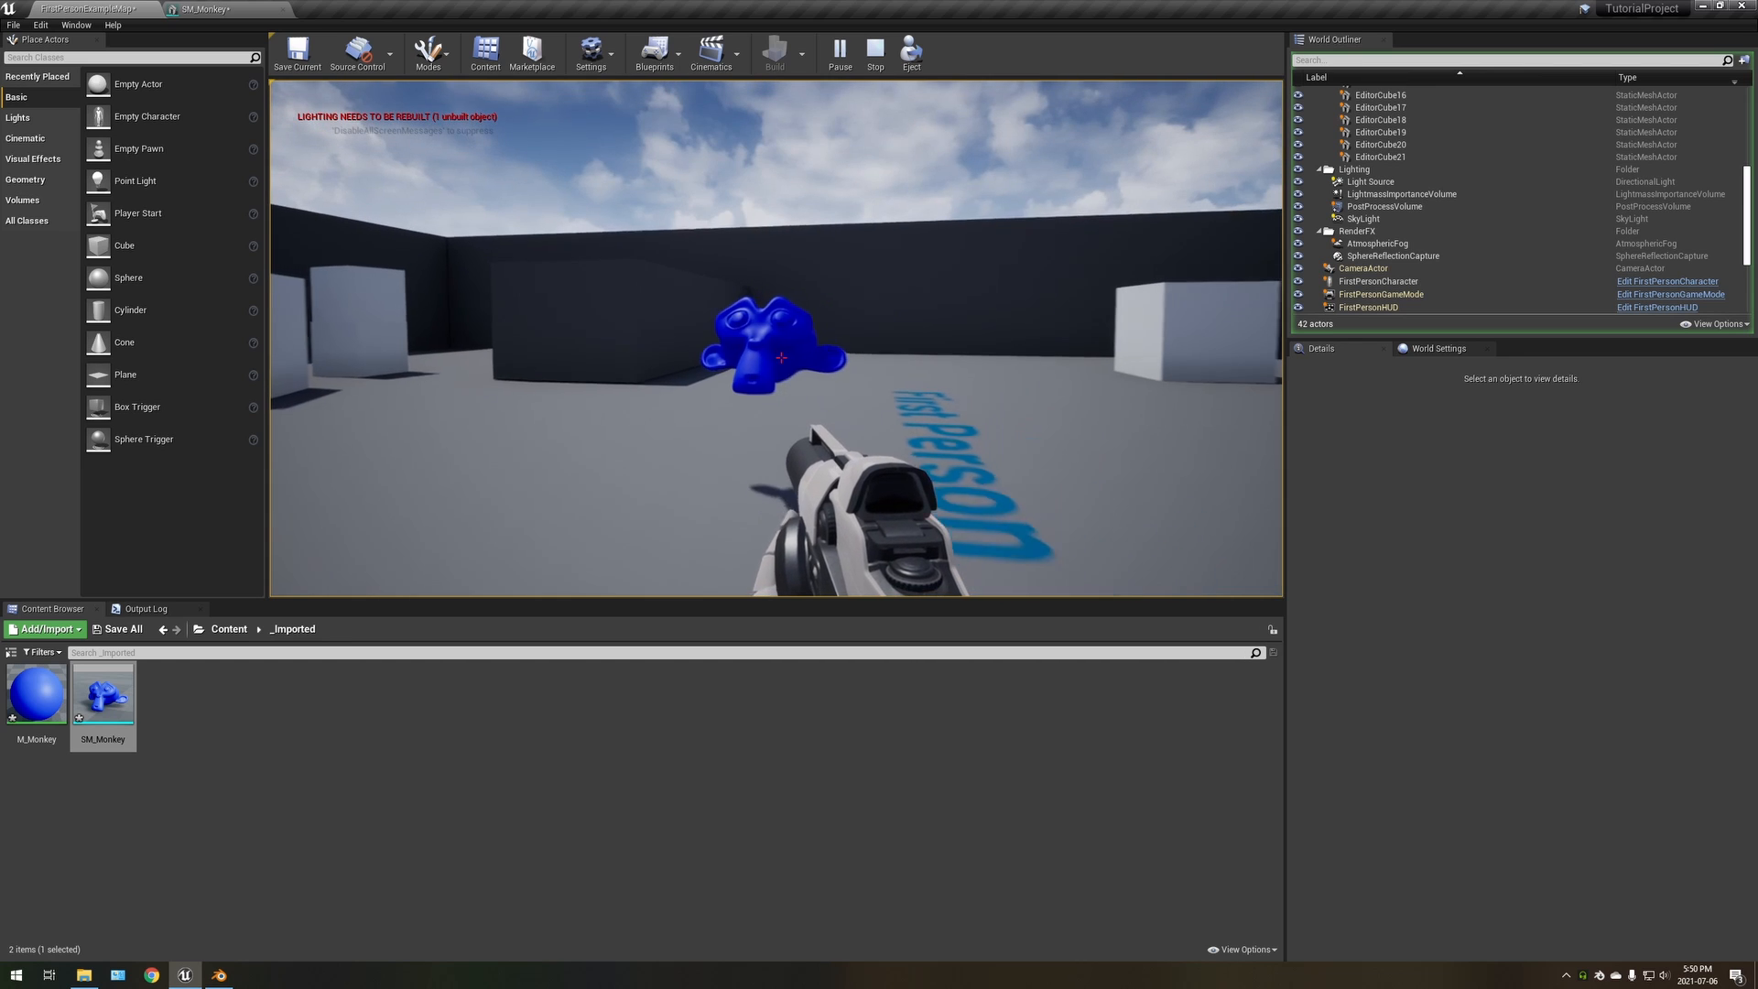
pyautogui.press('s')
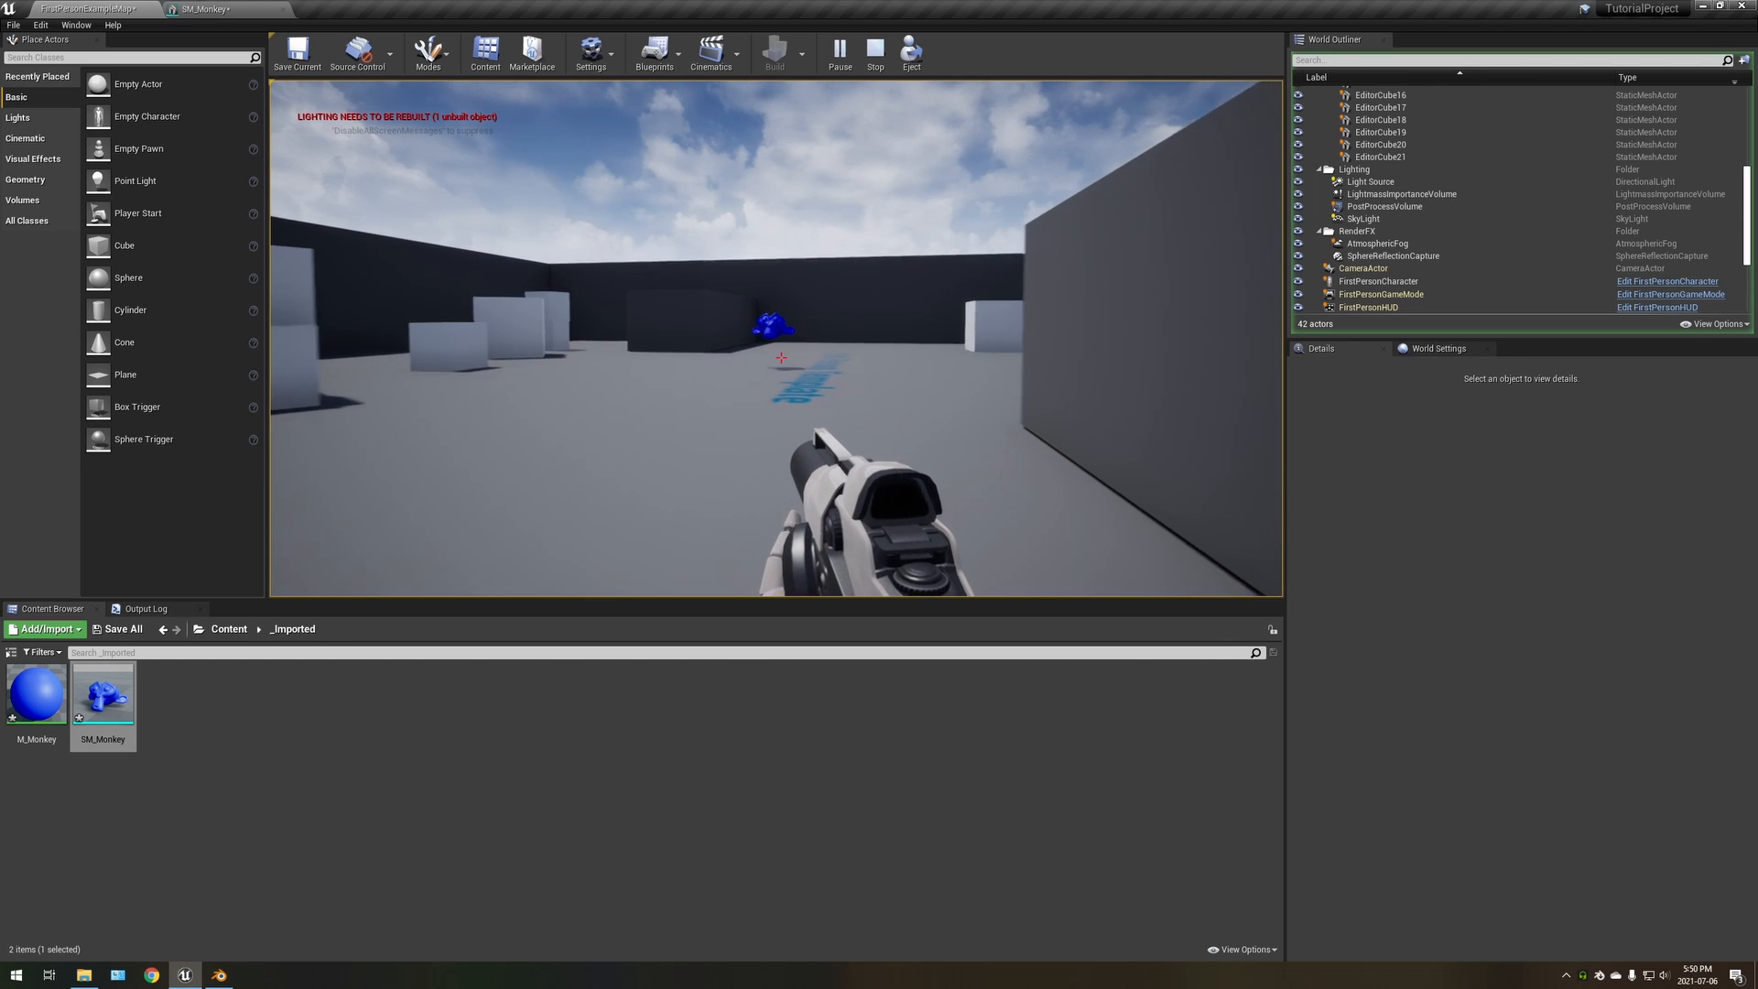
pyautogui.press('w')
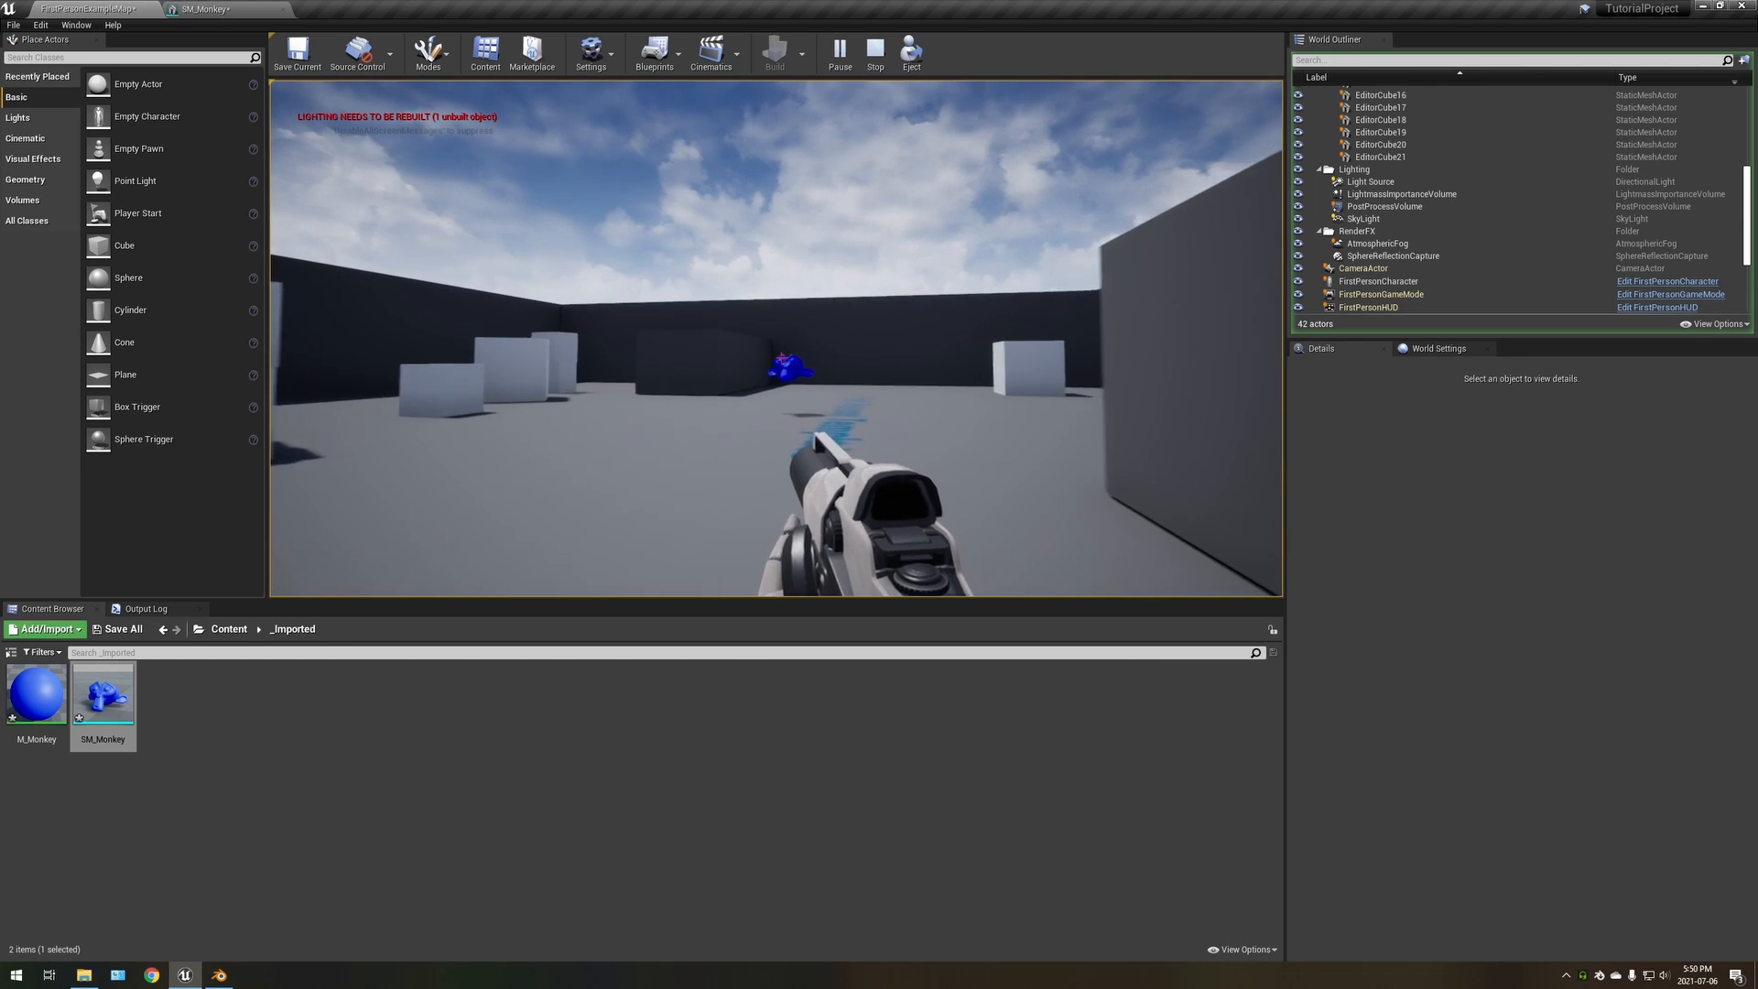
# Fire several shots at the monkey while walking toward it to test its collision
pyautogui.click(781, 357)
pyautogui.press('w')
pyautogui.click(781, 357)
pyautogui.click(781, 357)
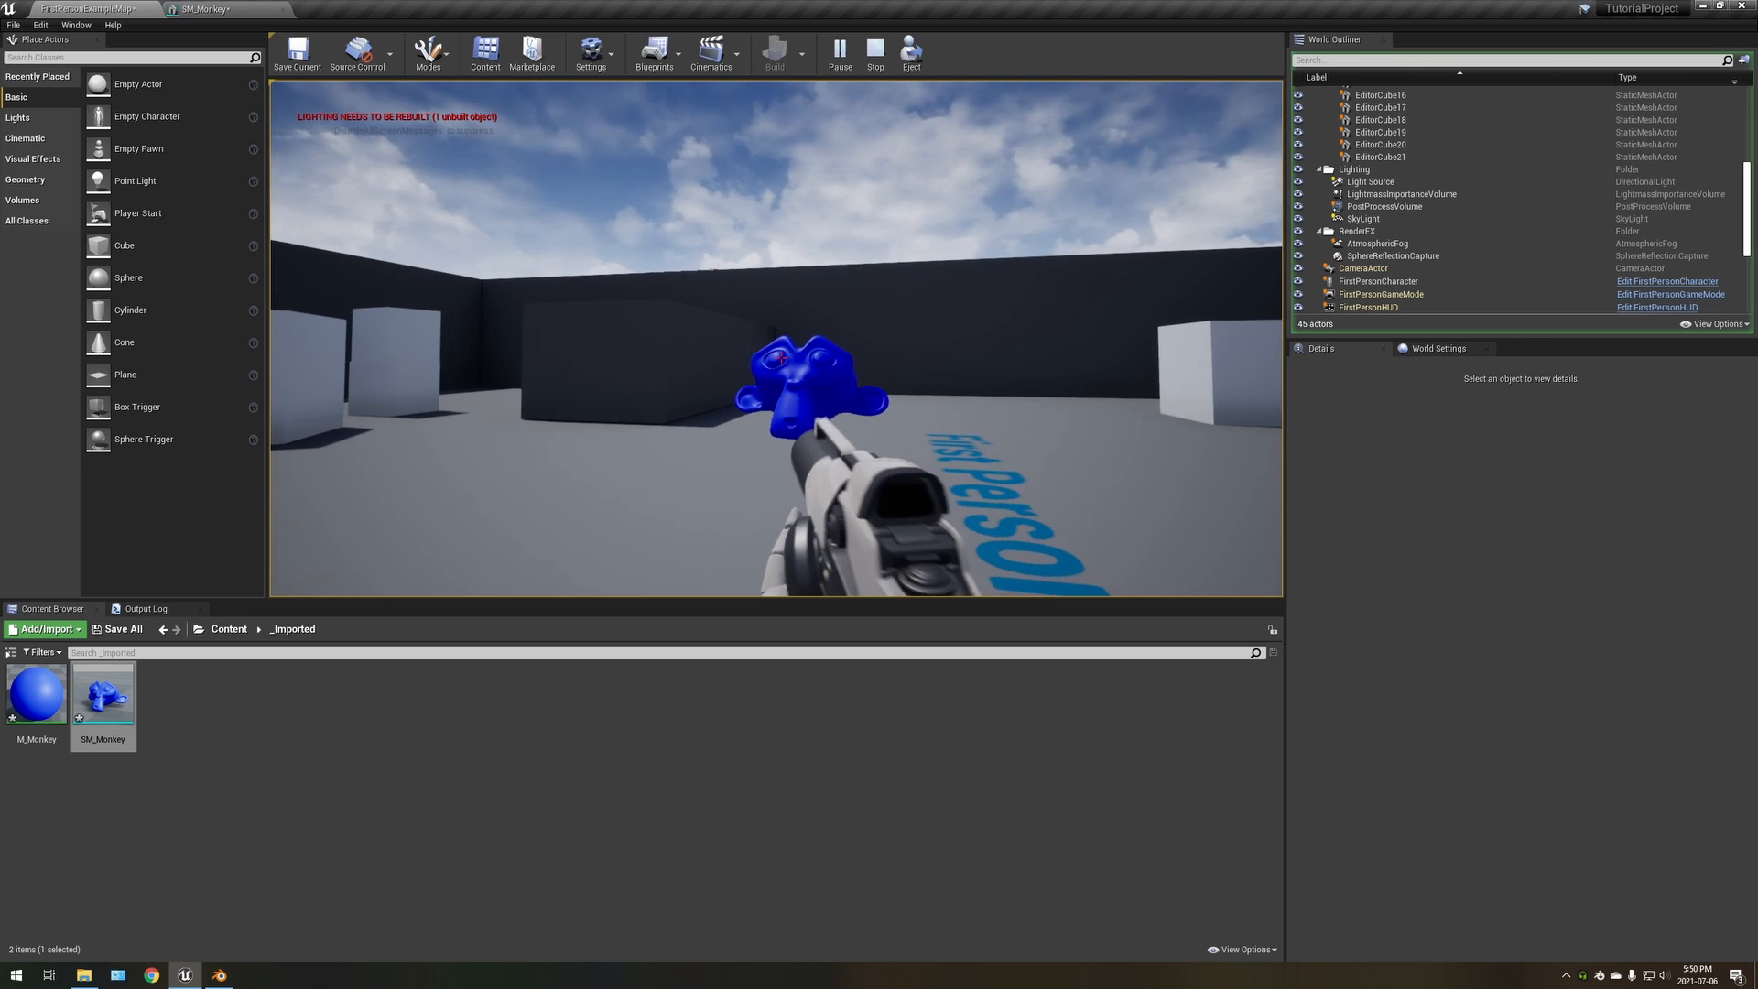
pyautogui.click(780, 357)
pyautogui.click(781, 357)
pyautogui.press('w')
# Switch to Blender, select the SM_Monkey_LOD0 mesh and examine it up close with its object properties
pyautogui.hotkey('alt', 'Tab')
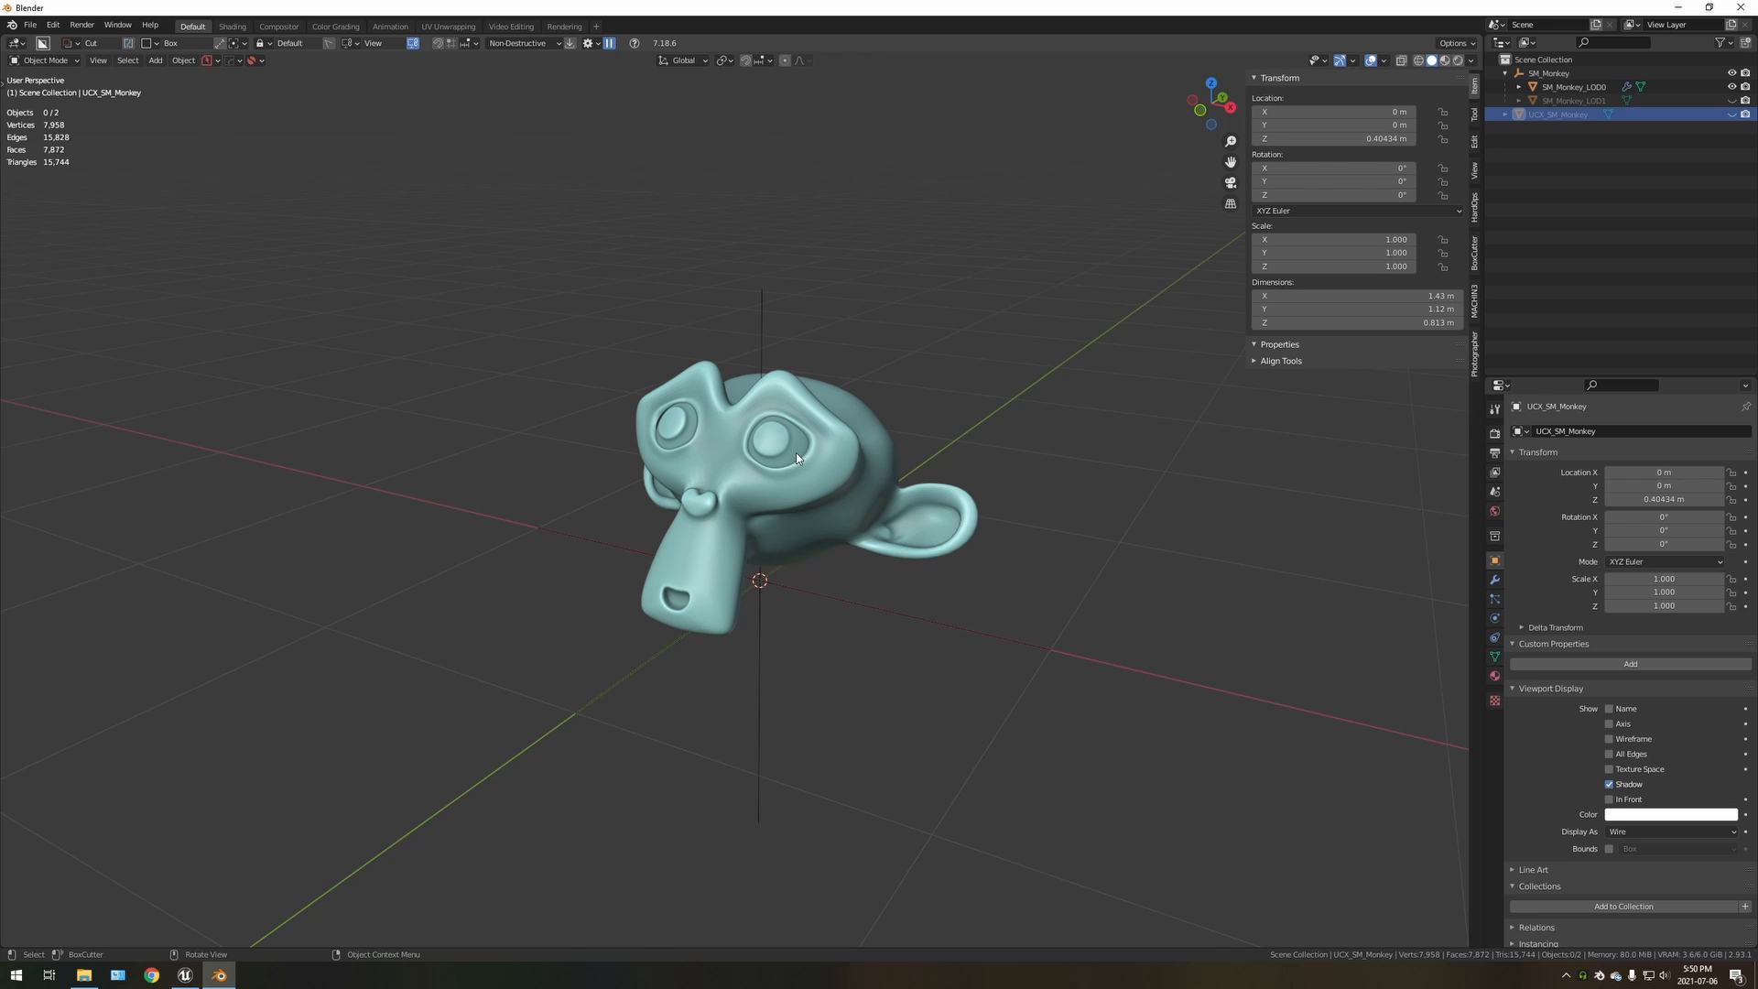
pyautogui.scroll(2, 804, 423)
pyautogui.click(803, 424)
pyautogui.scroll(1, 804, 424)
pyautogui.moveTo(804, 420); pyautogui.dragTo(750, 460, button='middle')
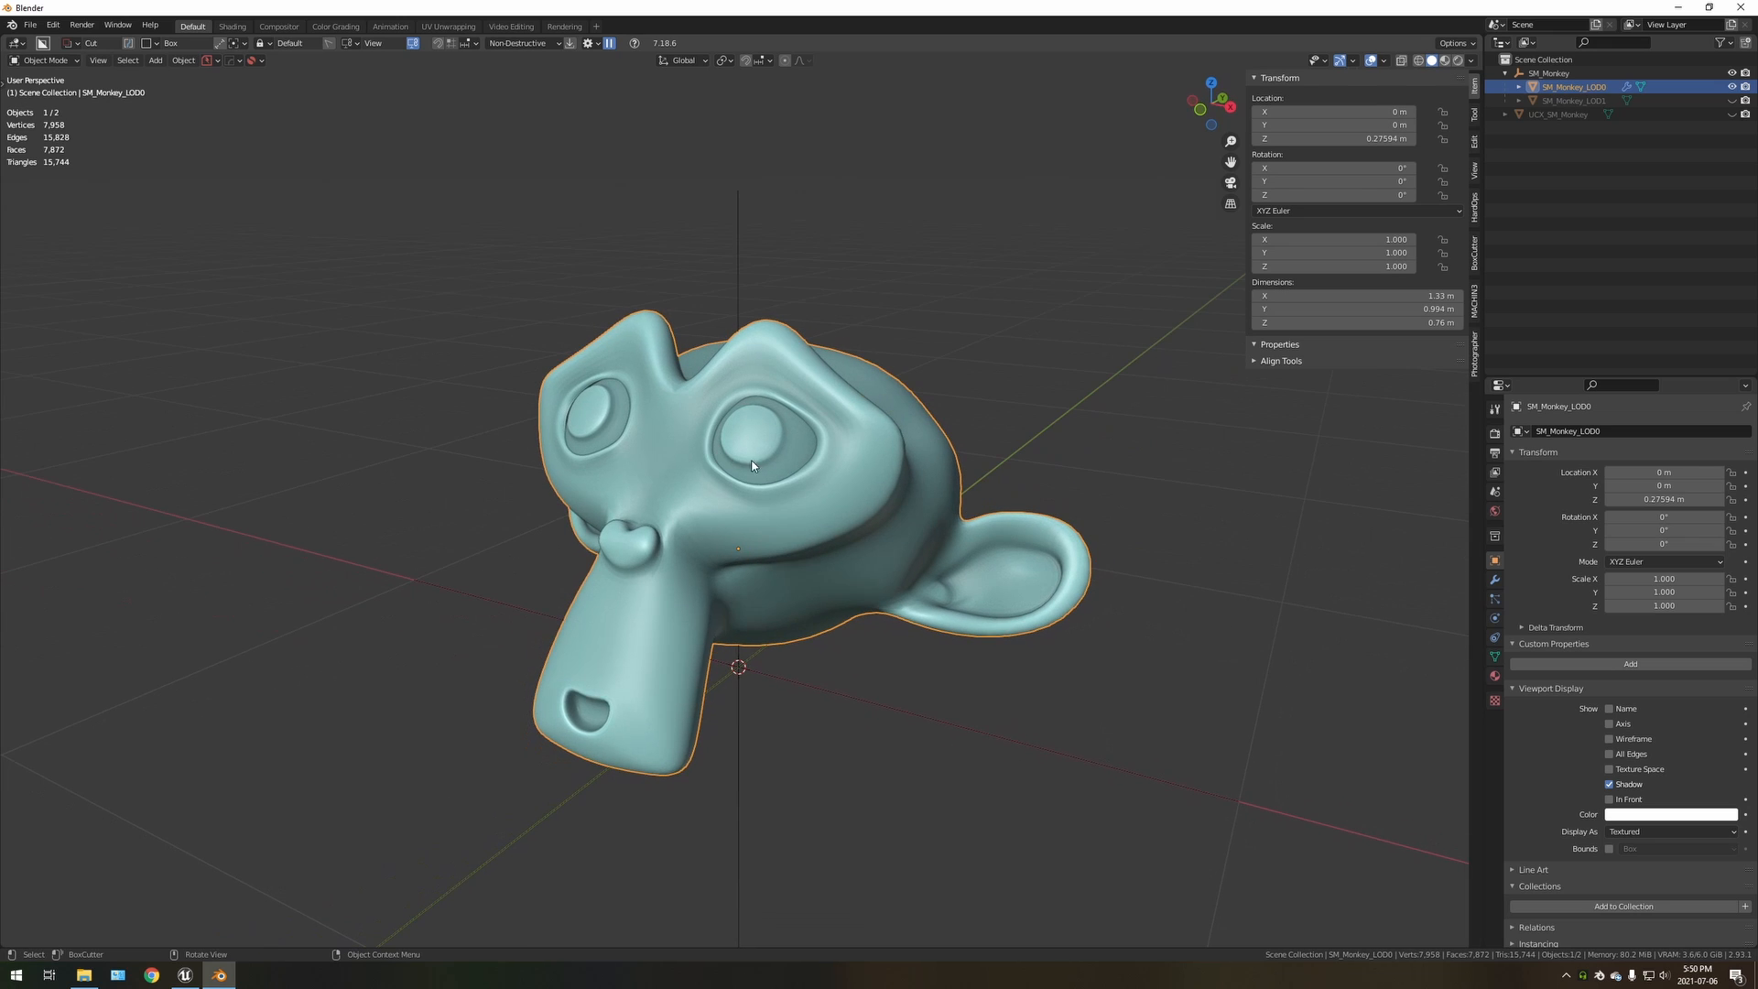
pyautogui.click(1493, 676)
pyautogui.click(1490, 562)
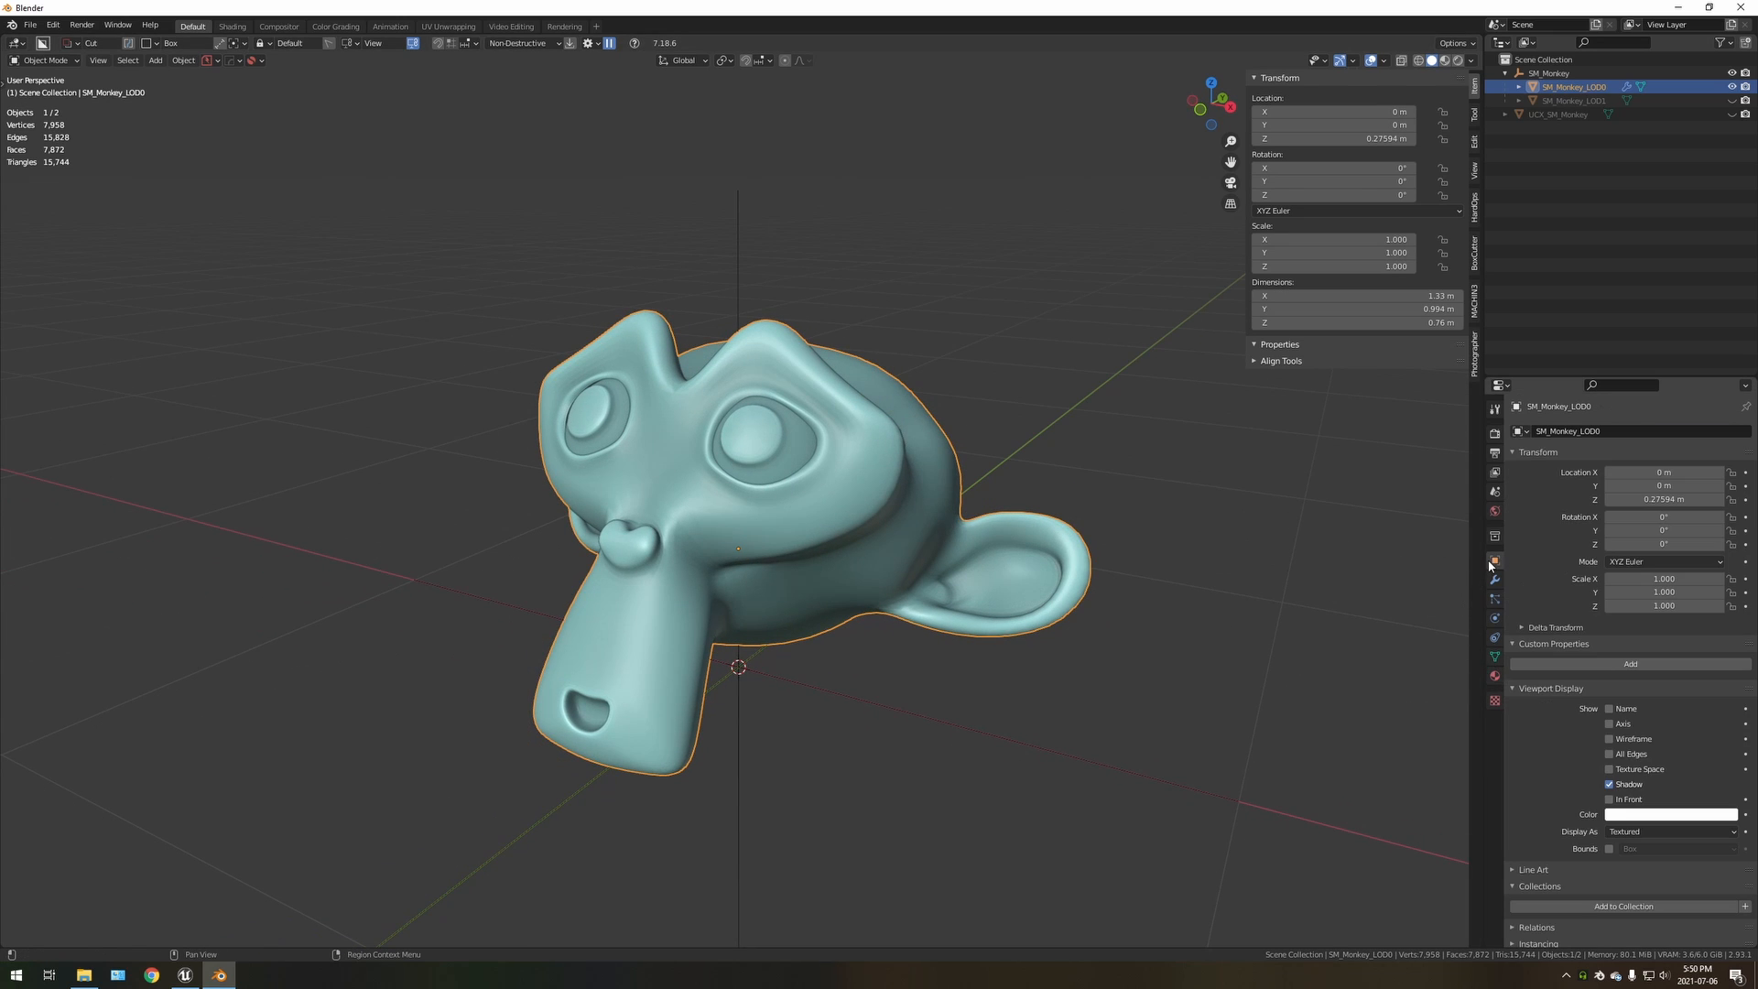
# Display SM_Monkey_LOD1 instead of SM_Monkey_LOD0, select it and inspect the low-poly shape from different angles
pyautogui.click(1576, 102)
pyautogui.click(1731, 87)
pyautogui.click(1731, 101)
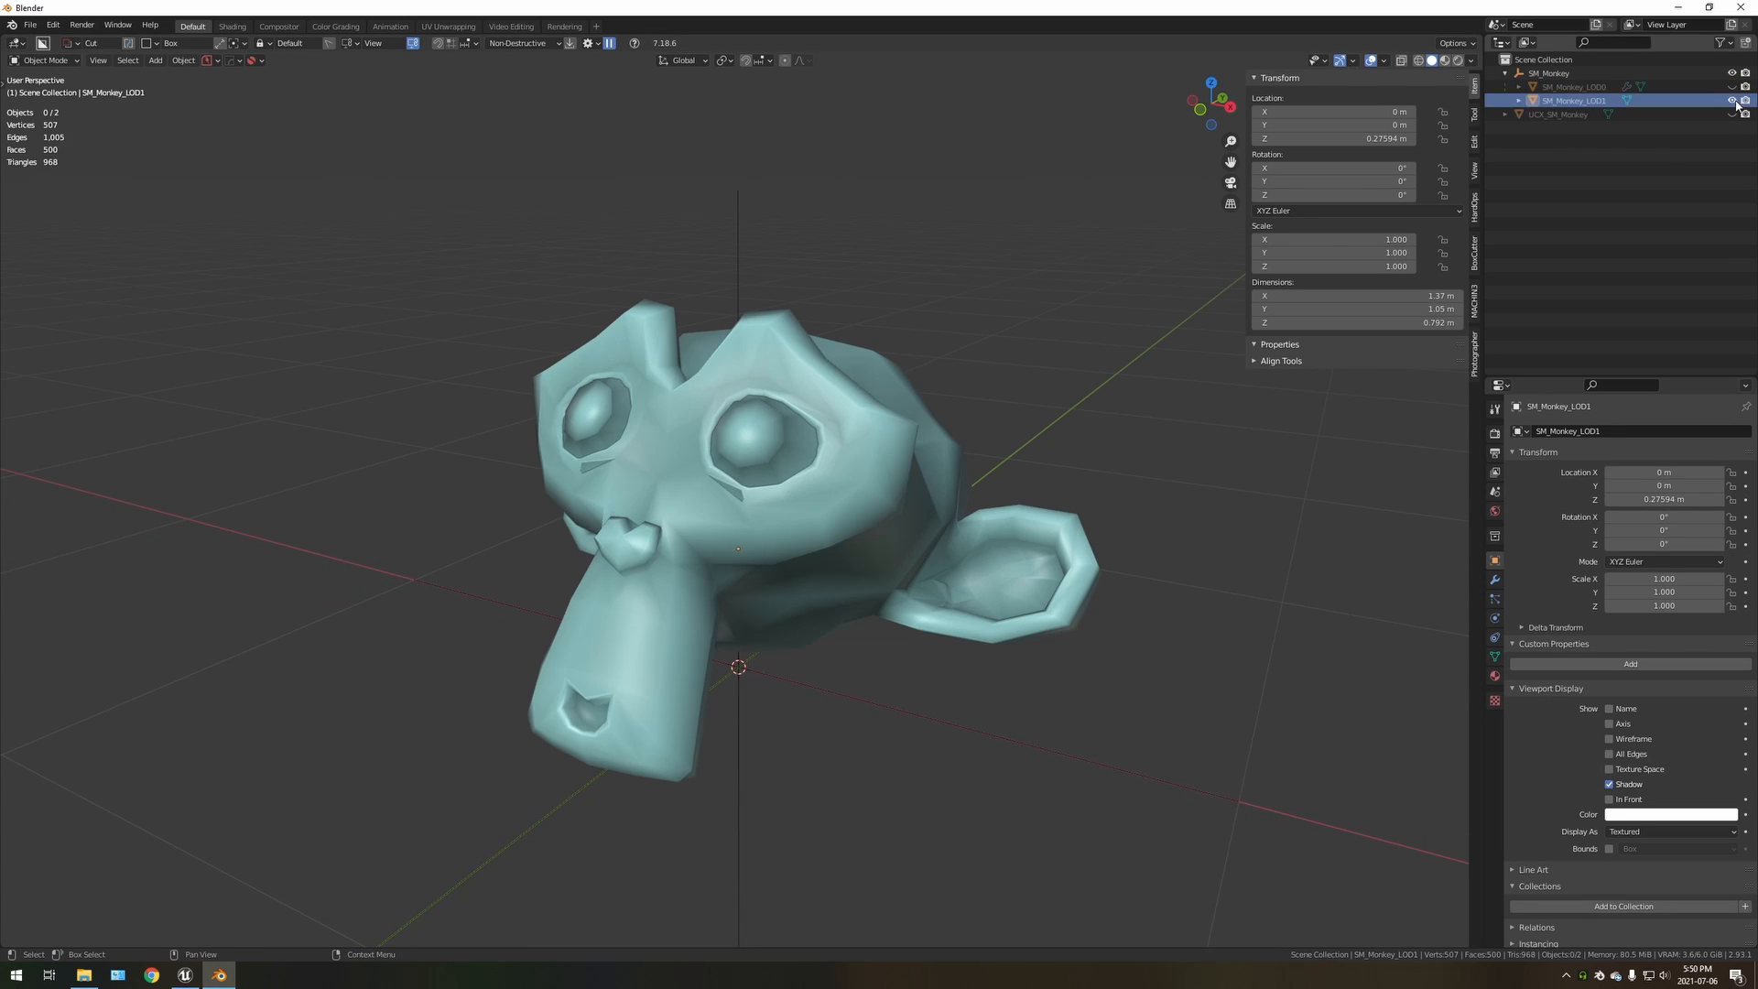
pyautogui.click(681, 467)
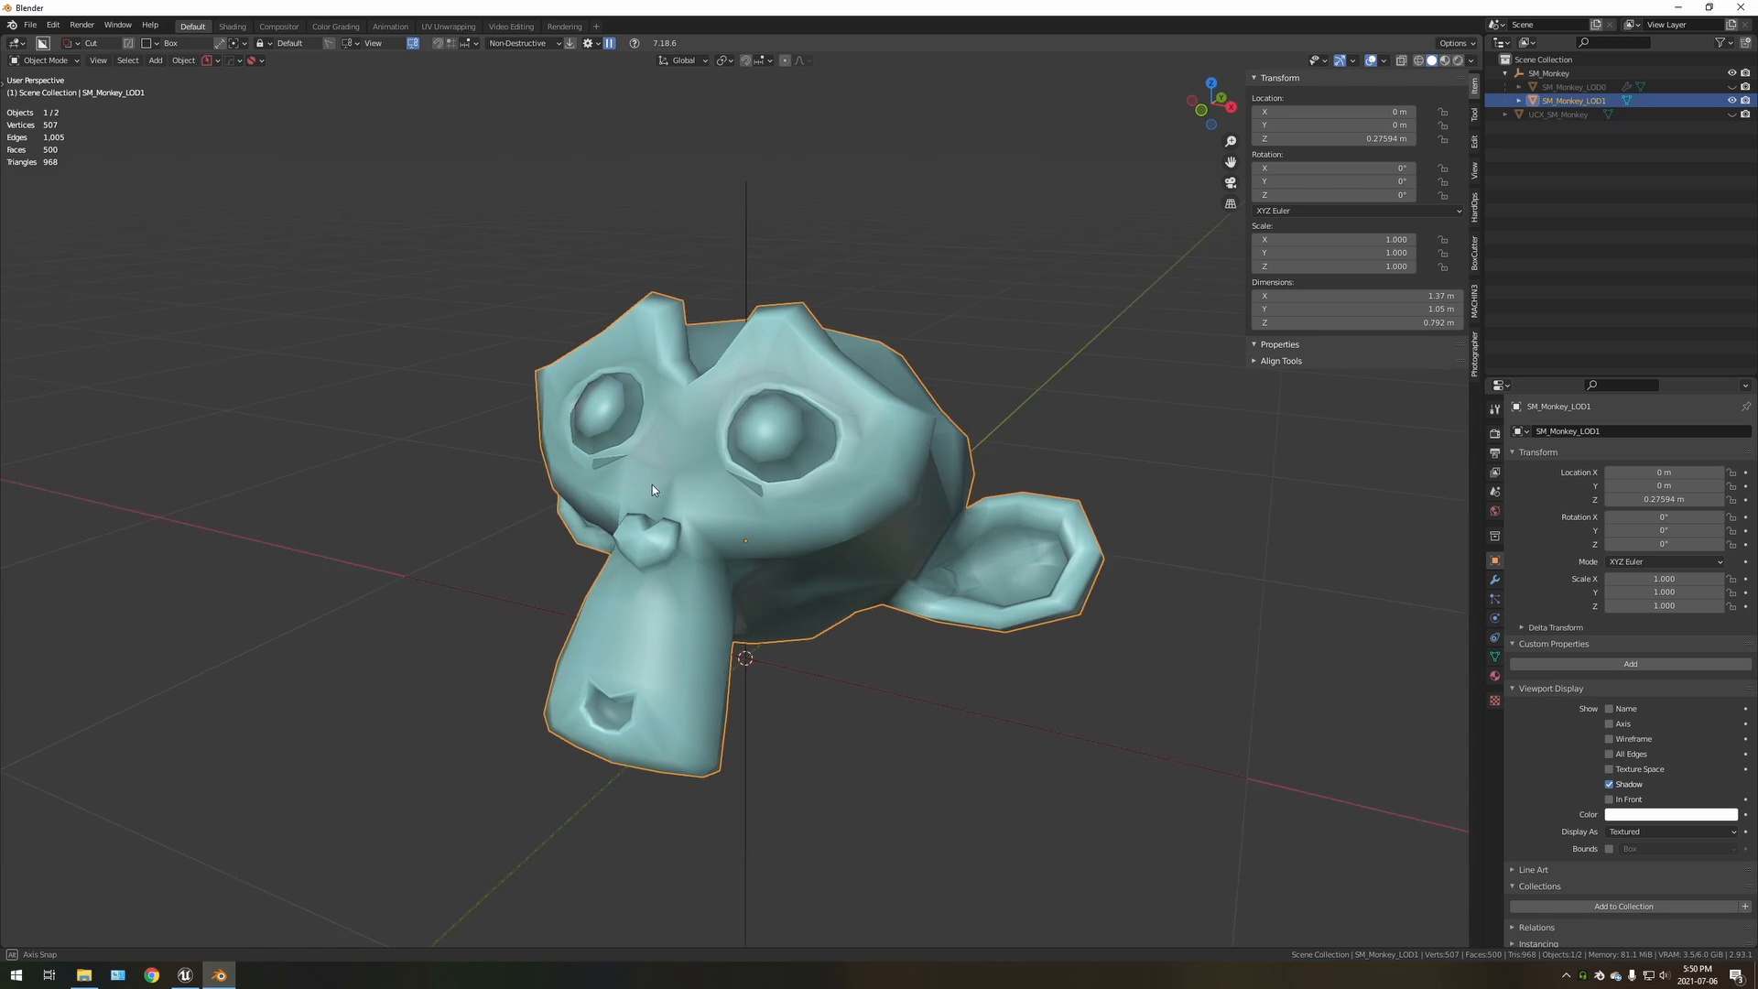
pyautogui.moveTo(652, 485); pyautogui.dragTo(639, 451, button='middle')
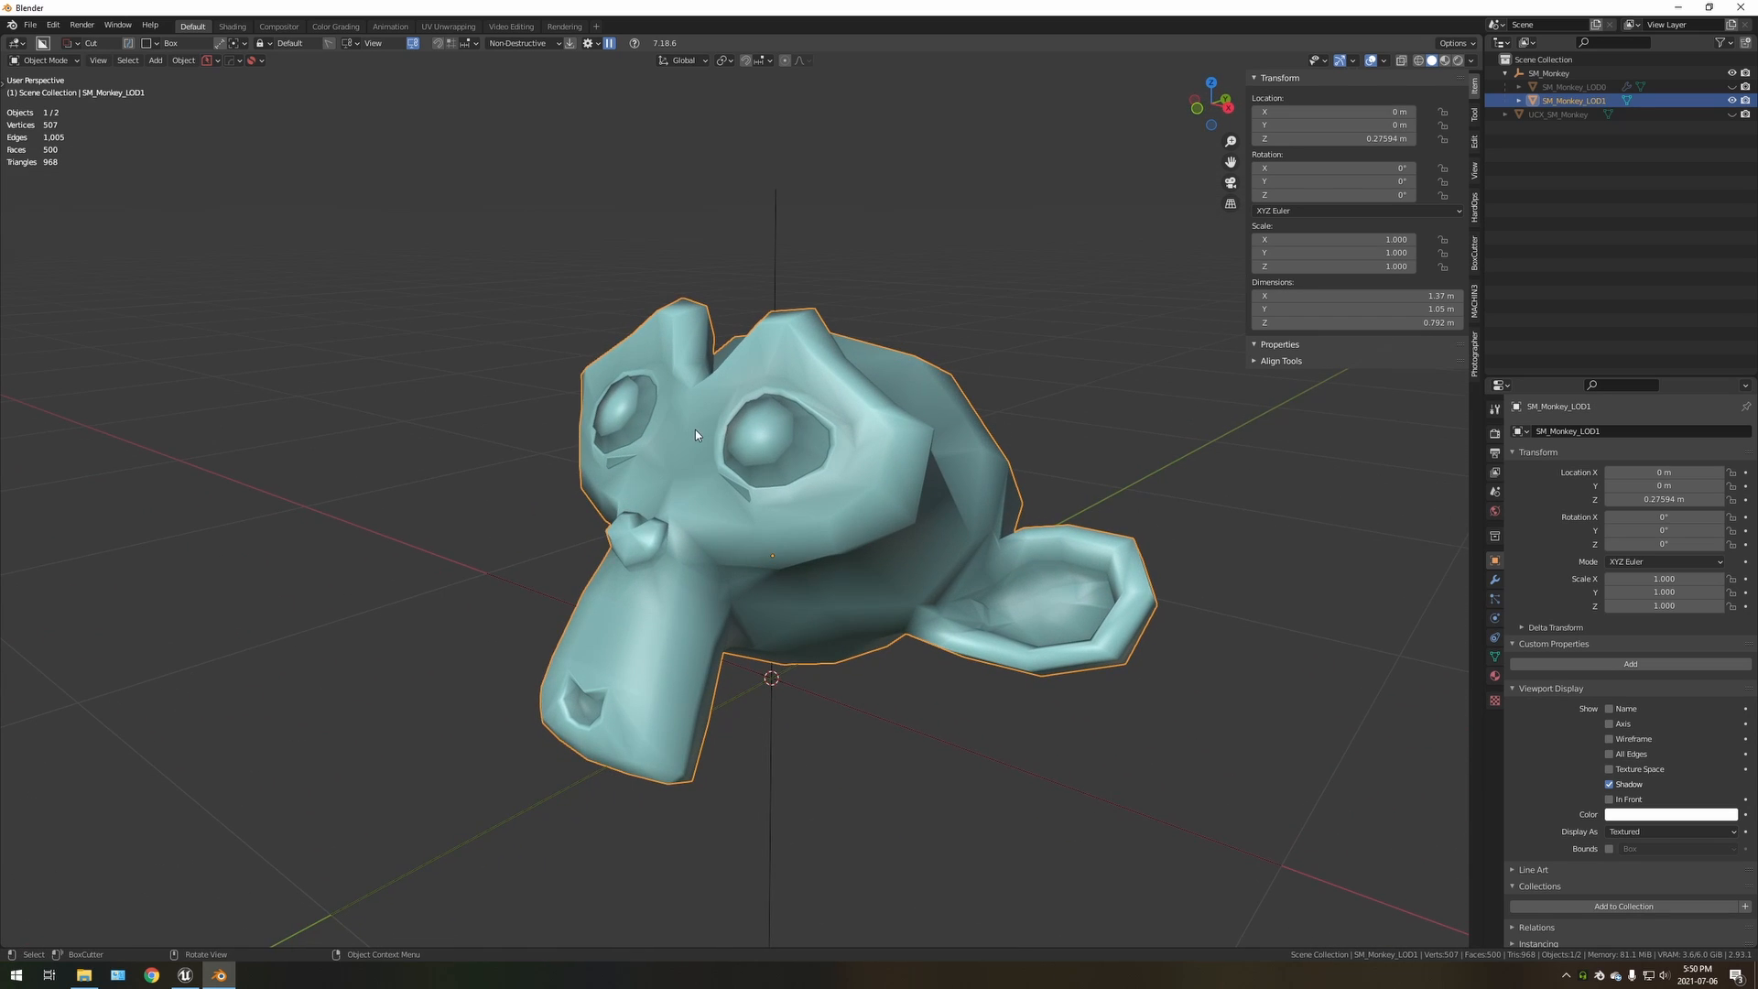
# Hide SM_Monkey_LOD1 and select the SM_Monkey parent empty to review its fbx_type custom property
pyautogui.click(1731, 100)
pyautogui.click(1611, 73)
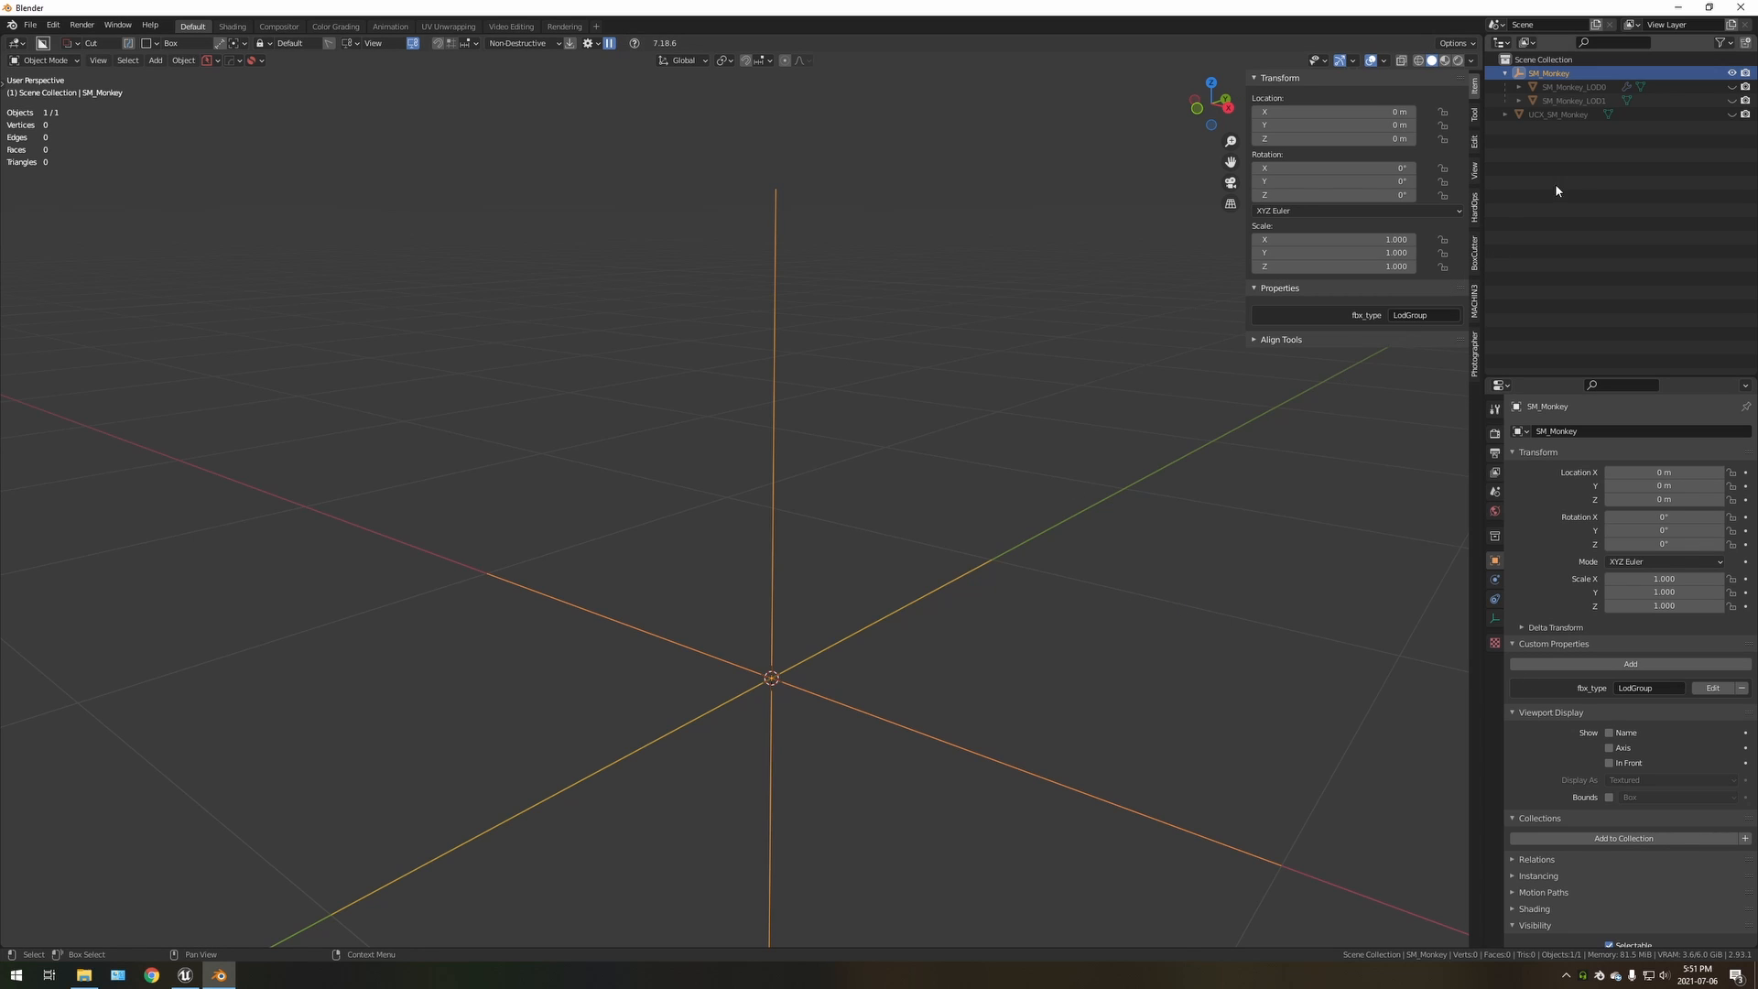
# Make SM_Monkey_LOD0, SM_Monkey_LOD1 and UCX_SM_Monkey visible, and select the UCX_SM_Monkey collision box
pyautogui.click(1731, 87)
pyautogui.click(1730, 101)
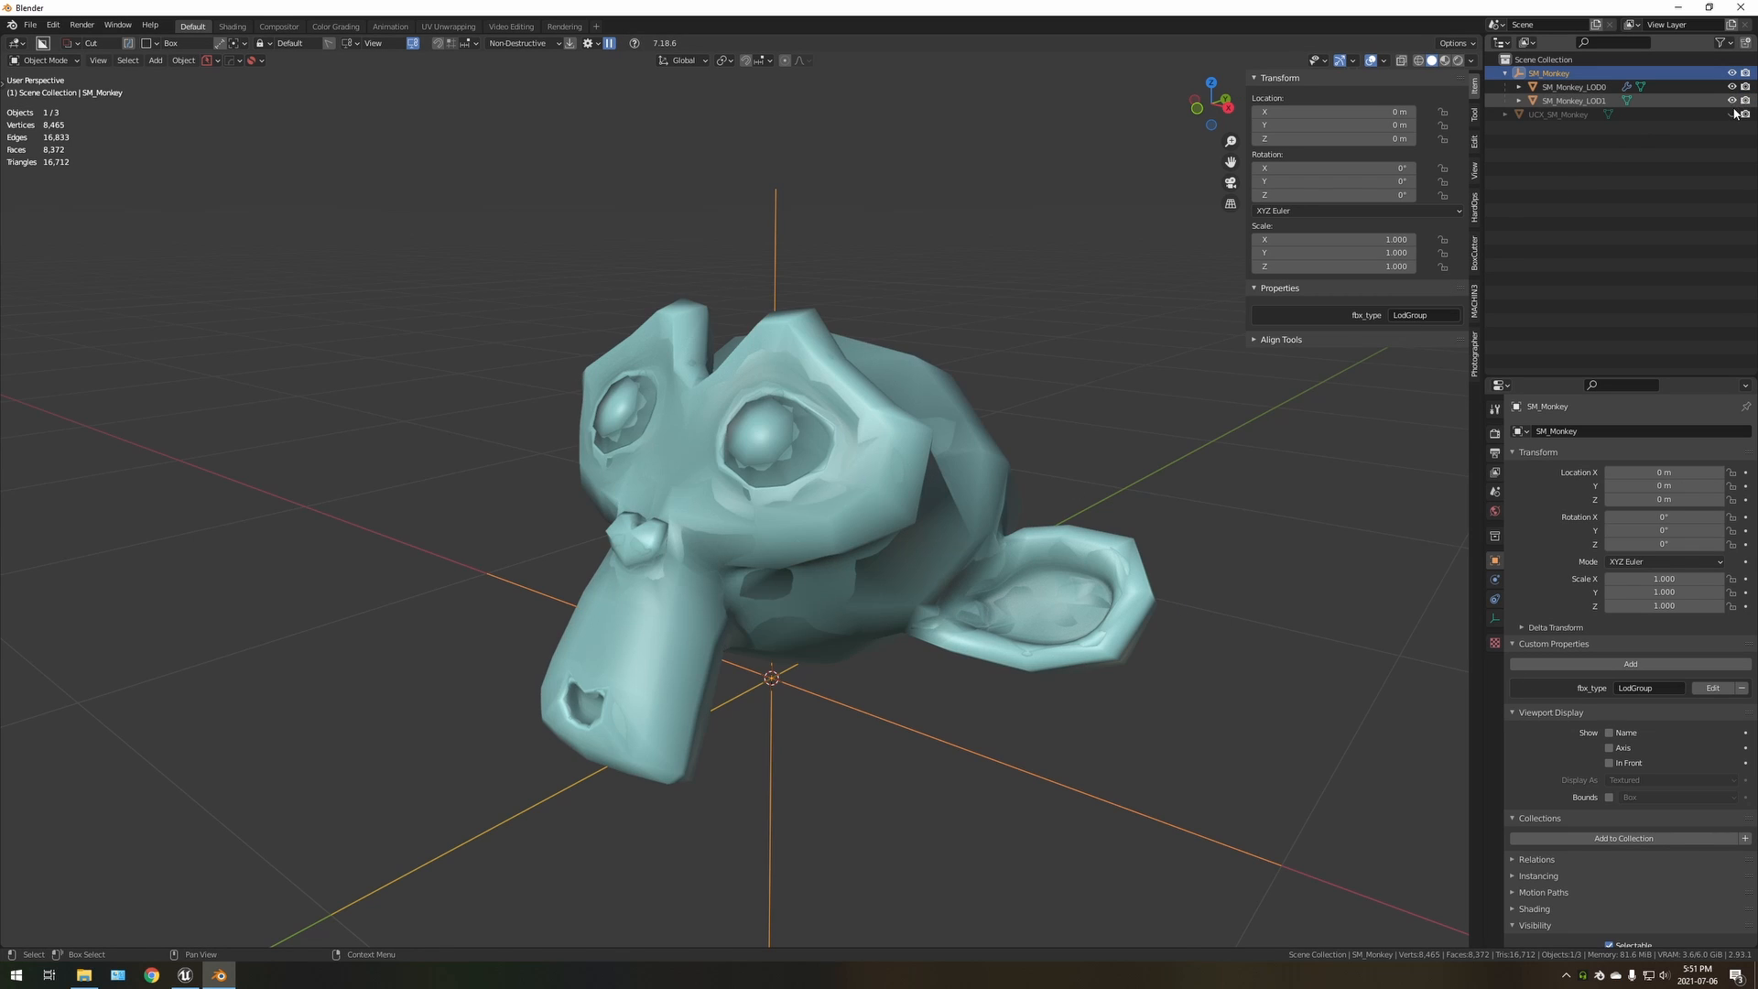
pyautogui.click(1731, 115)
pyautogui.click(946, 359)
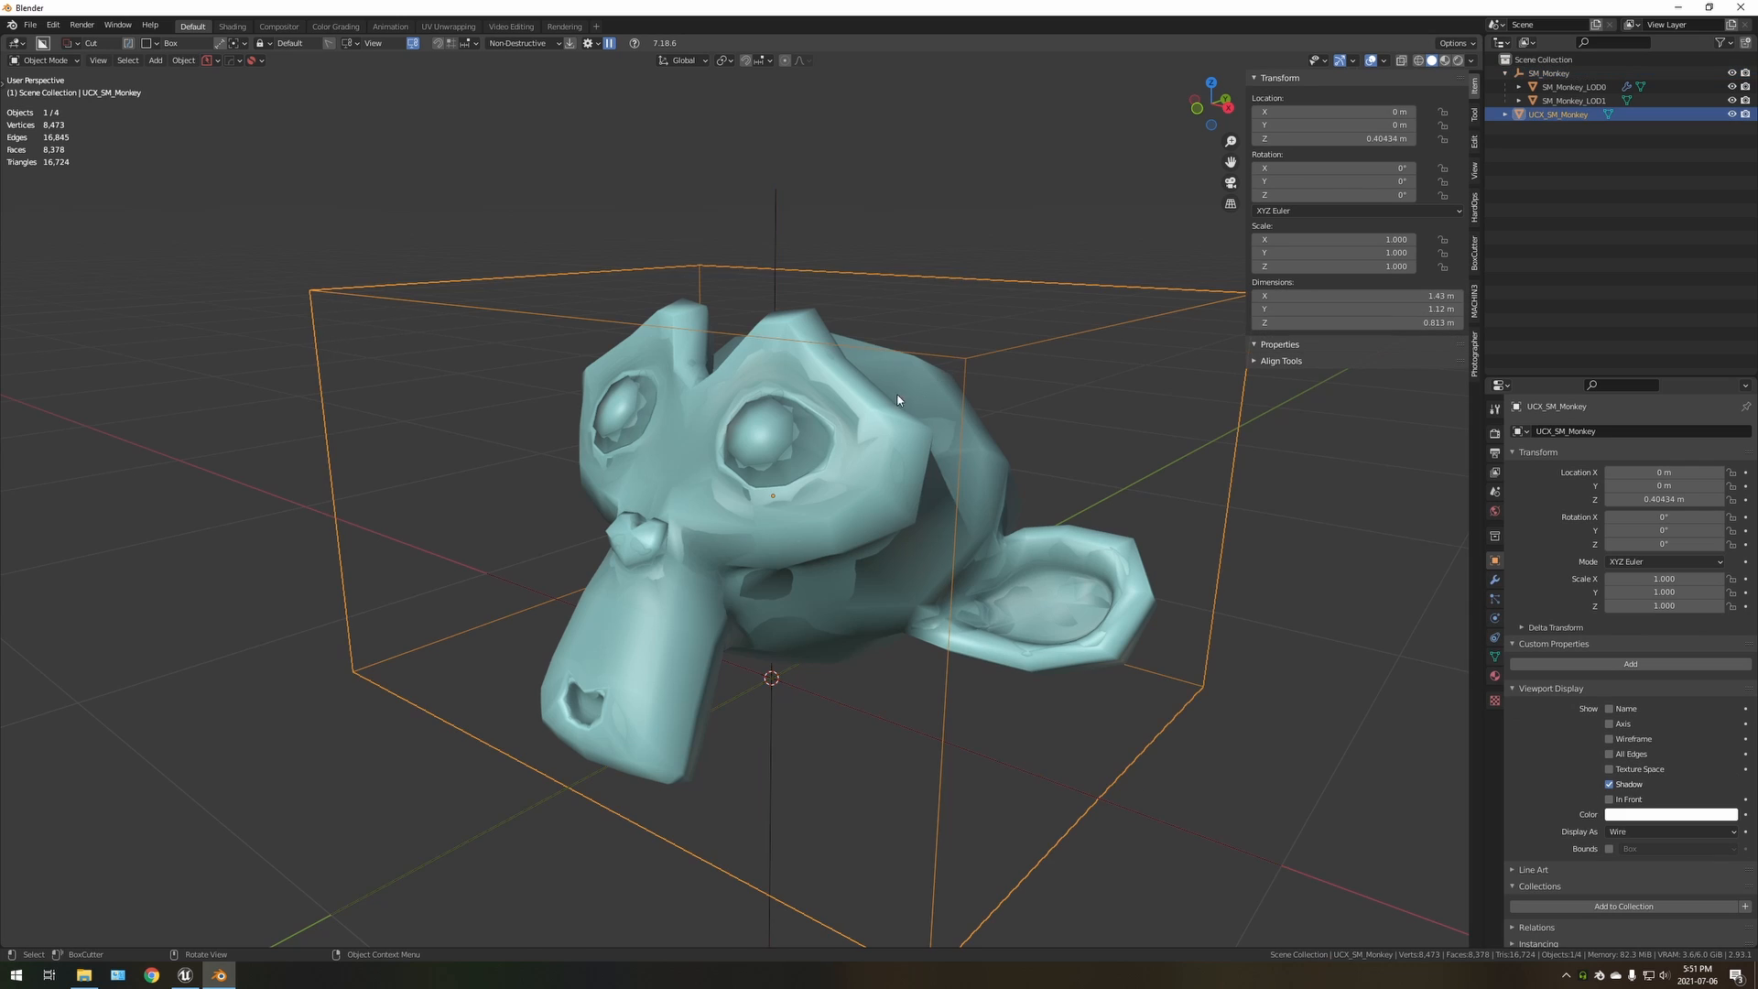
# Examine how the UCX_SM_Monkey collision box encloses the monkey mesh from several angles and distances
pyautogui.moveTo(945, 359); pyautogui.dragTo(846, 517, button='middle')
pyautogui.scroll(2, 846, 515)
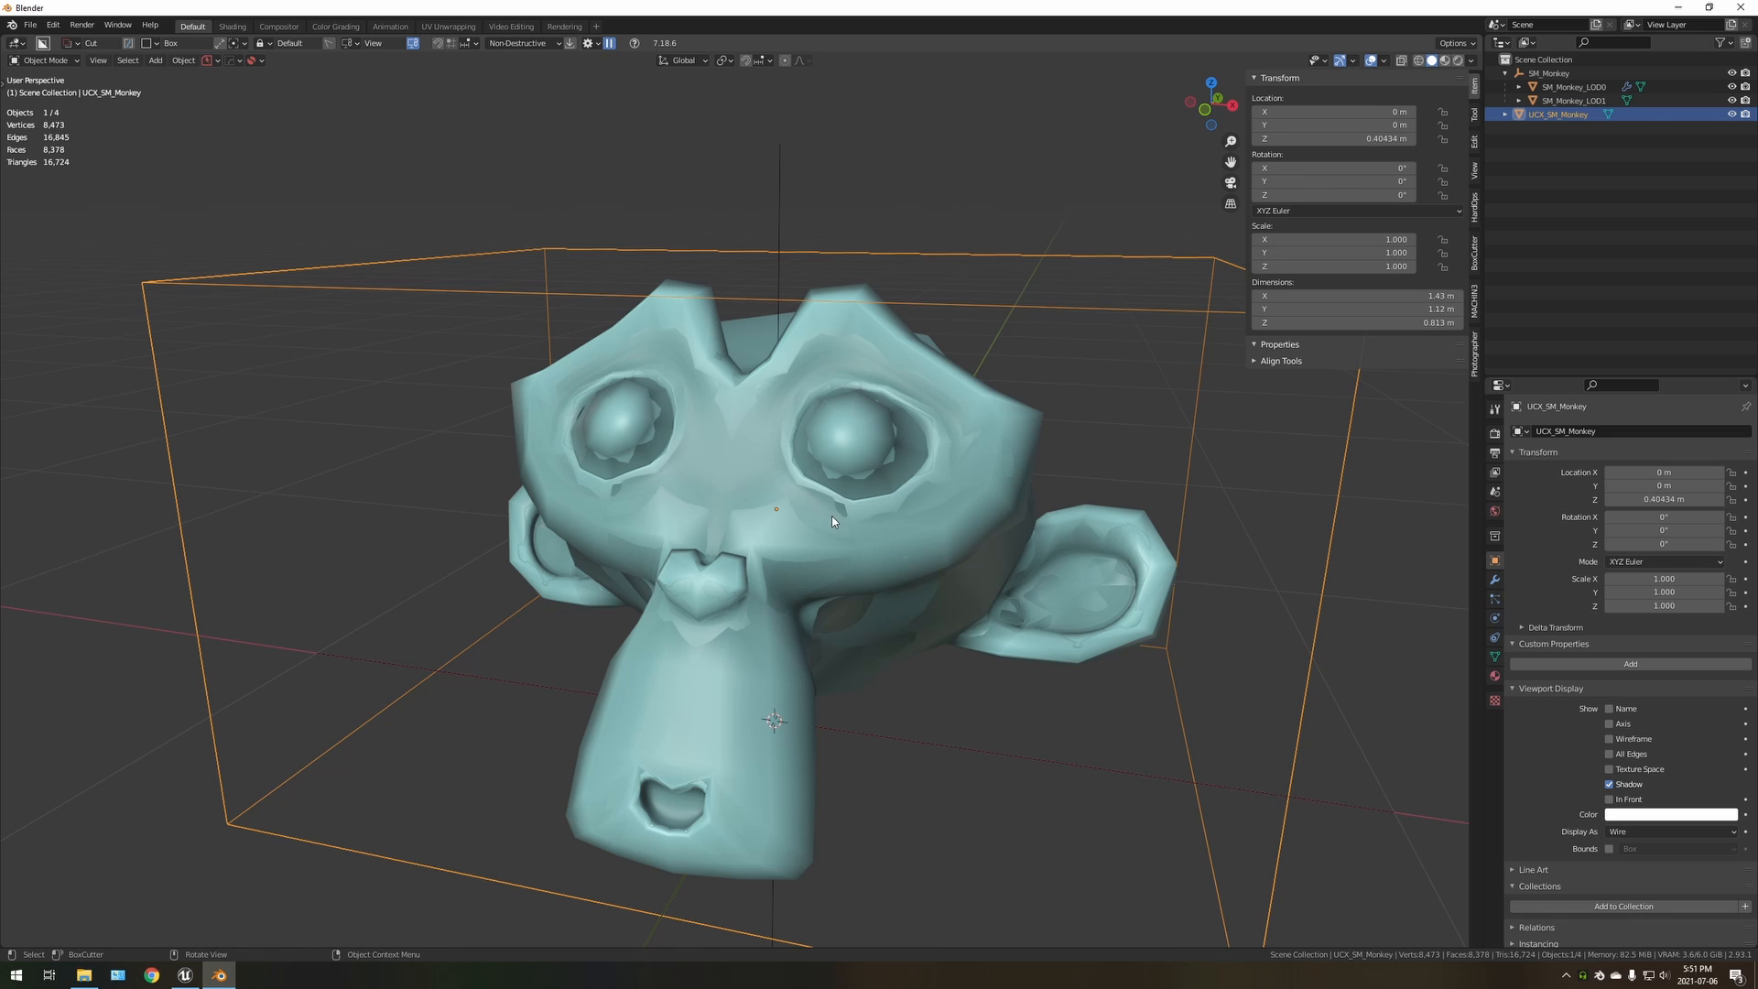
pyautogui.scroll(-1, 818, 536)
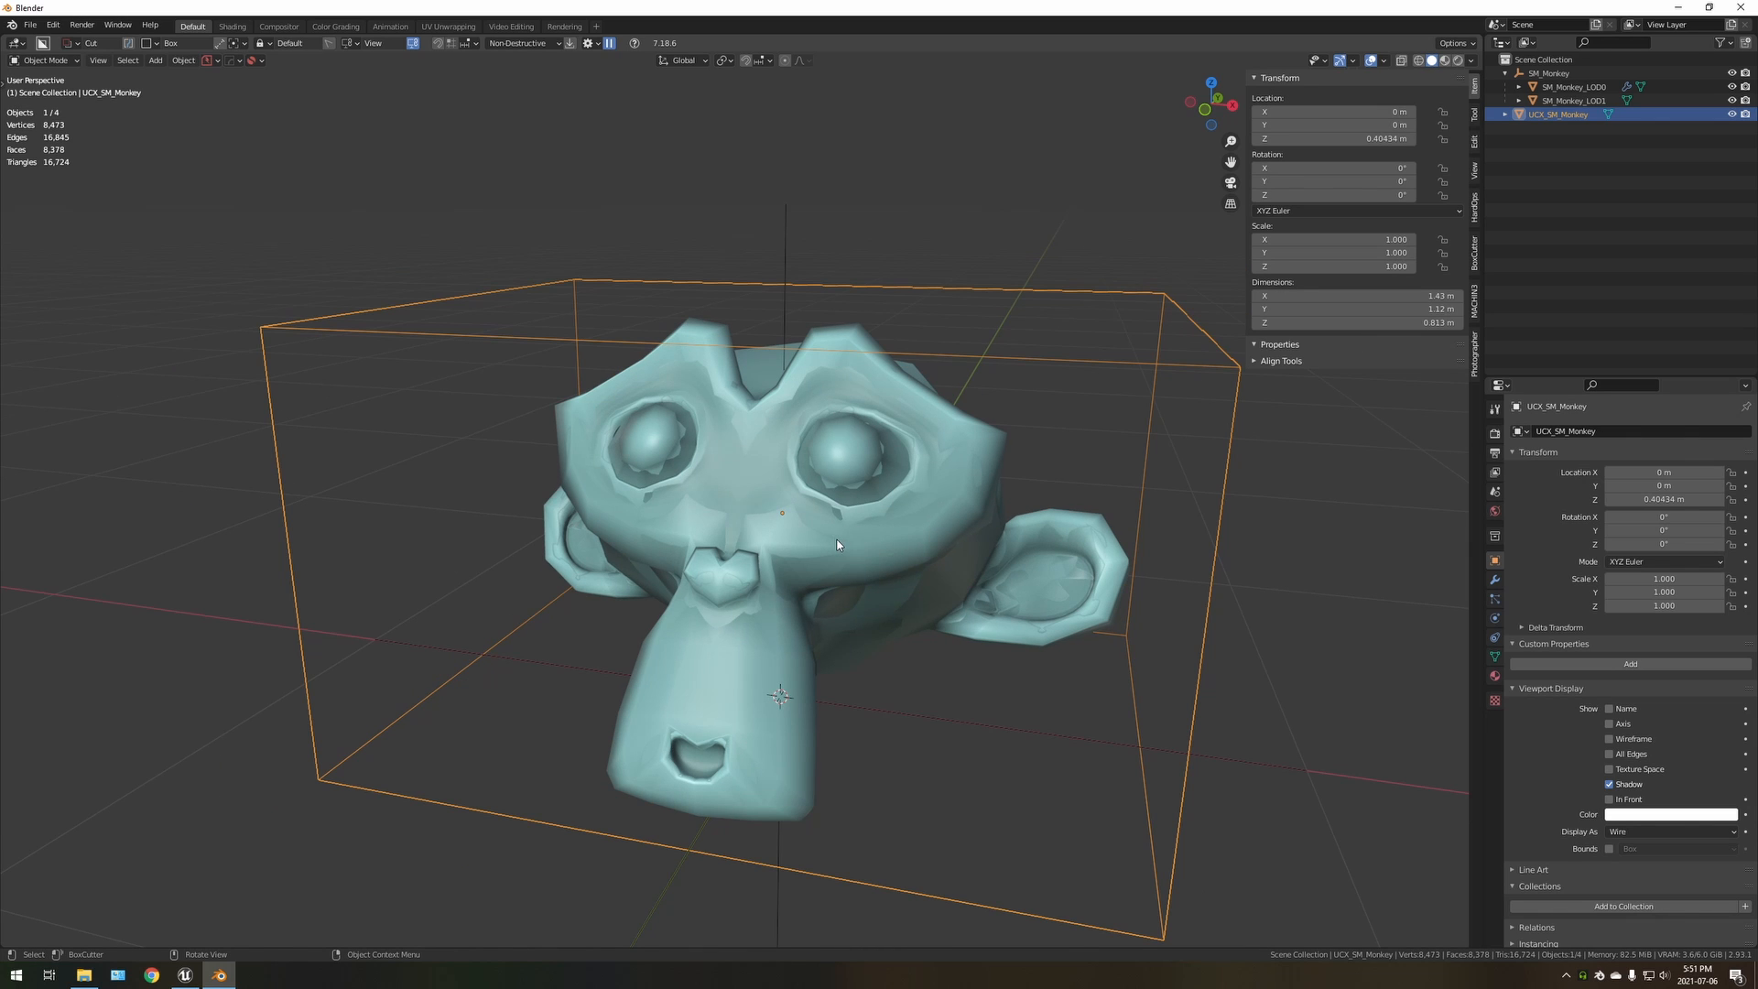
pyautogui.moveTo(829, 549); pyautogui.dragTo(755, 566, button='middle')
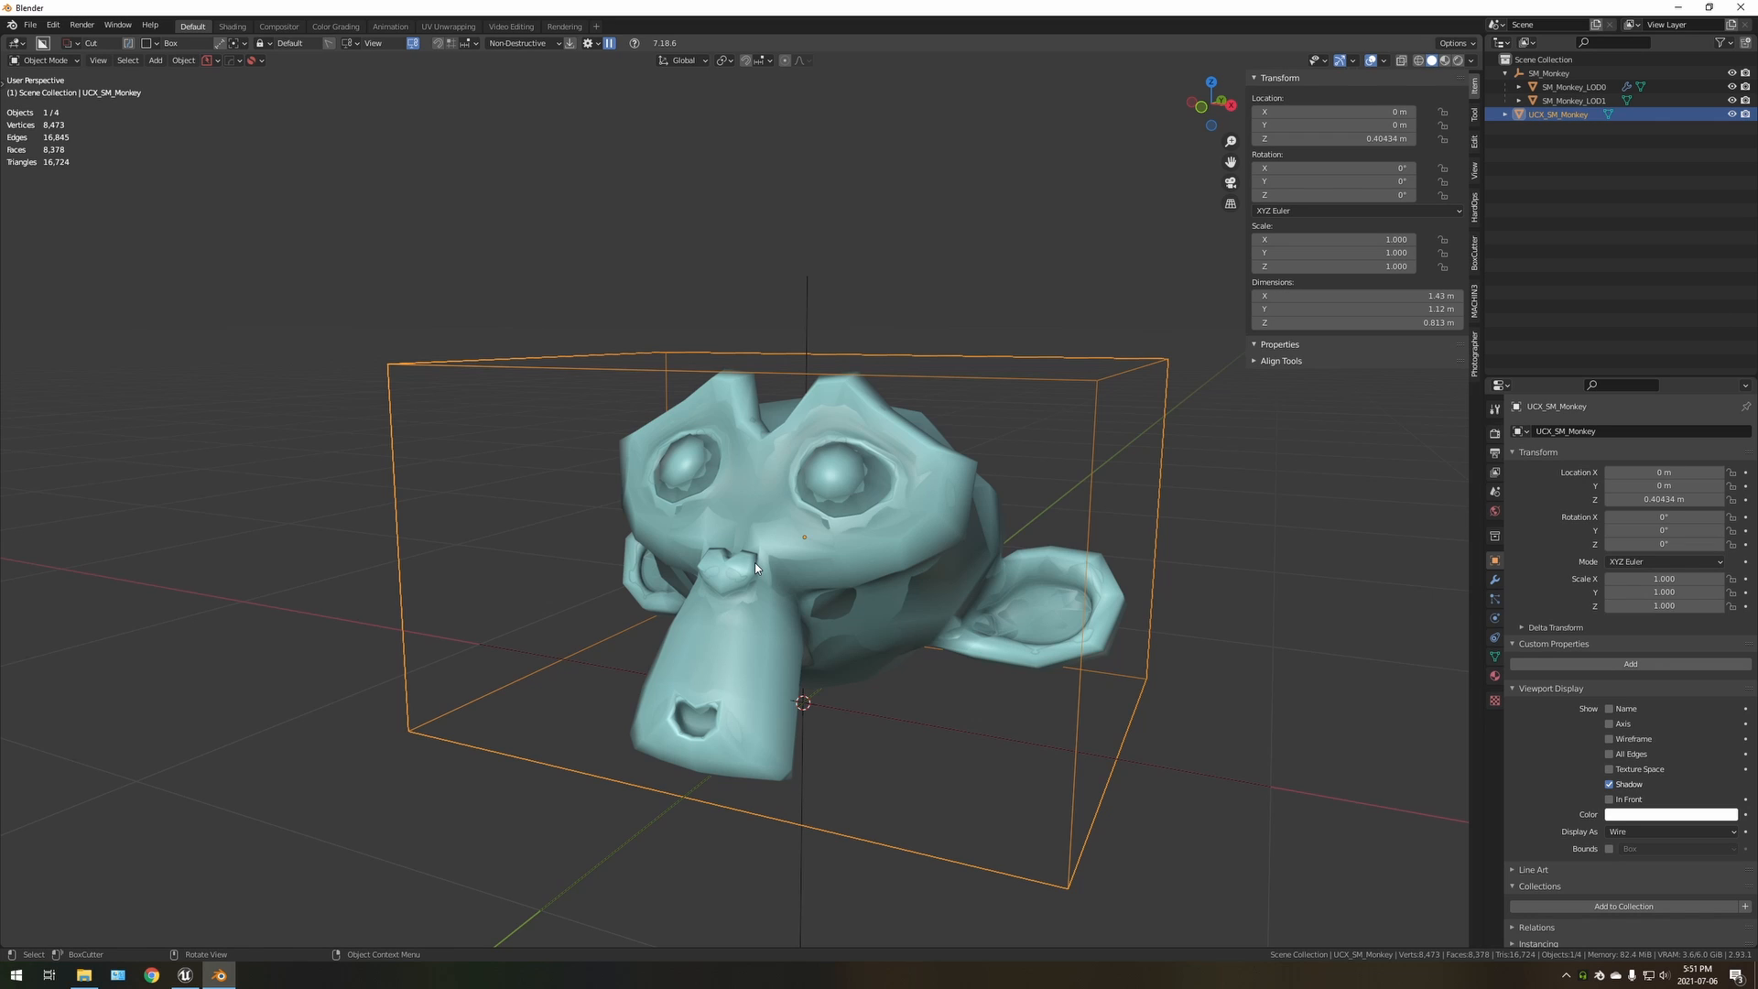
# Select the SM_Monkey parent empty and review its fbx_type custom property and its position relative to the meshes
pyautogui.click(1549, 74)
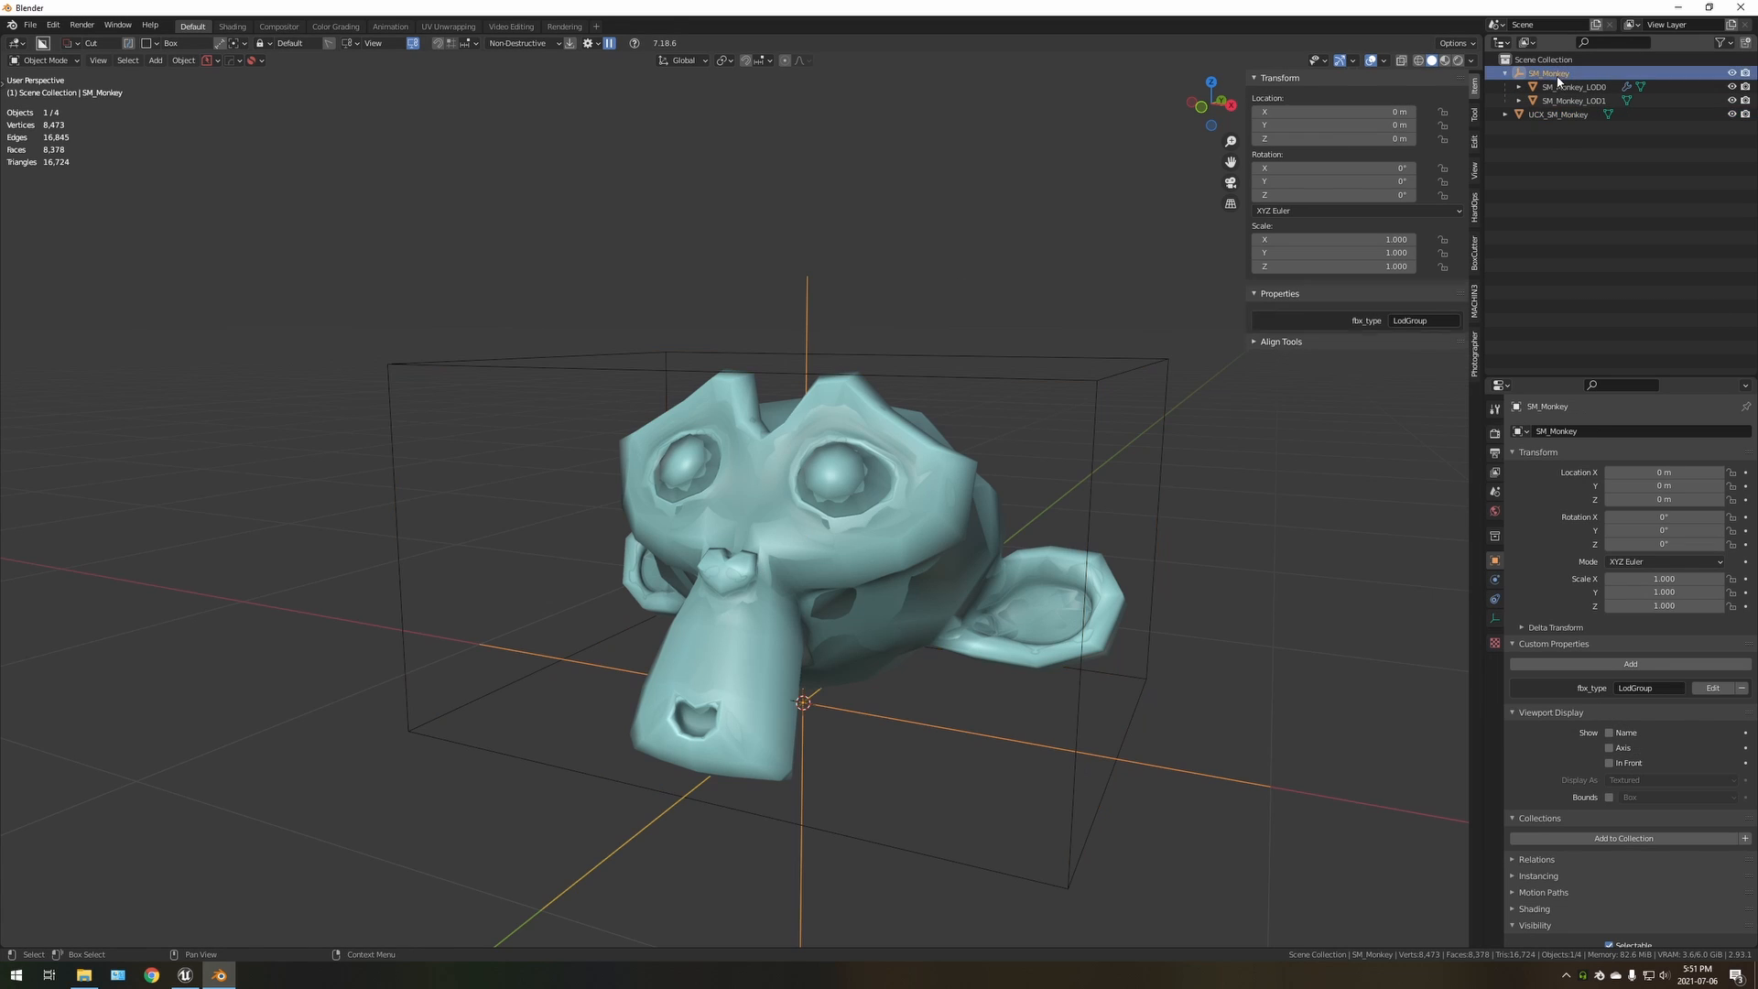
pyautogui.scroll(3, 892, 553)
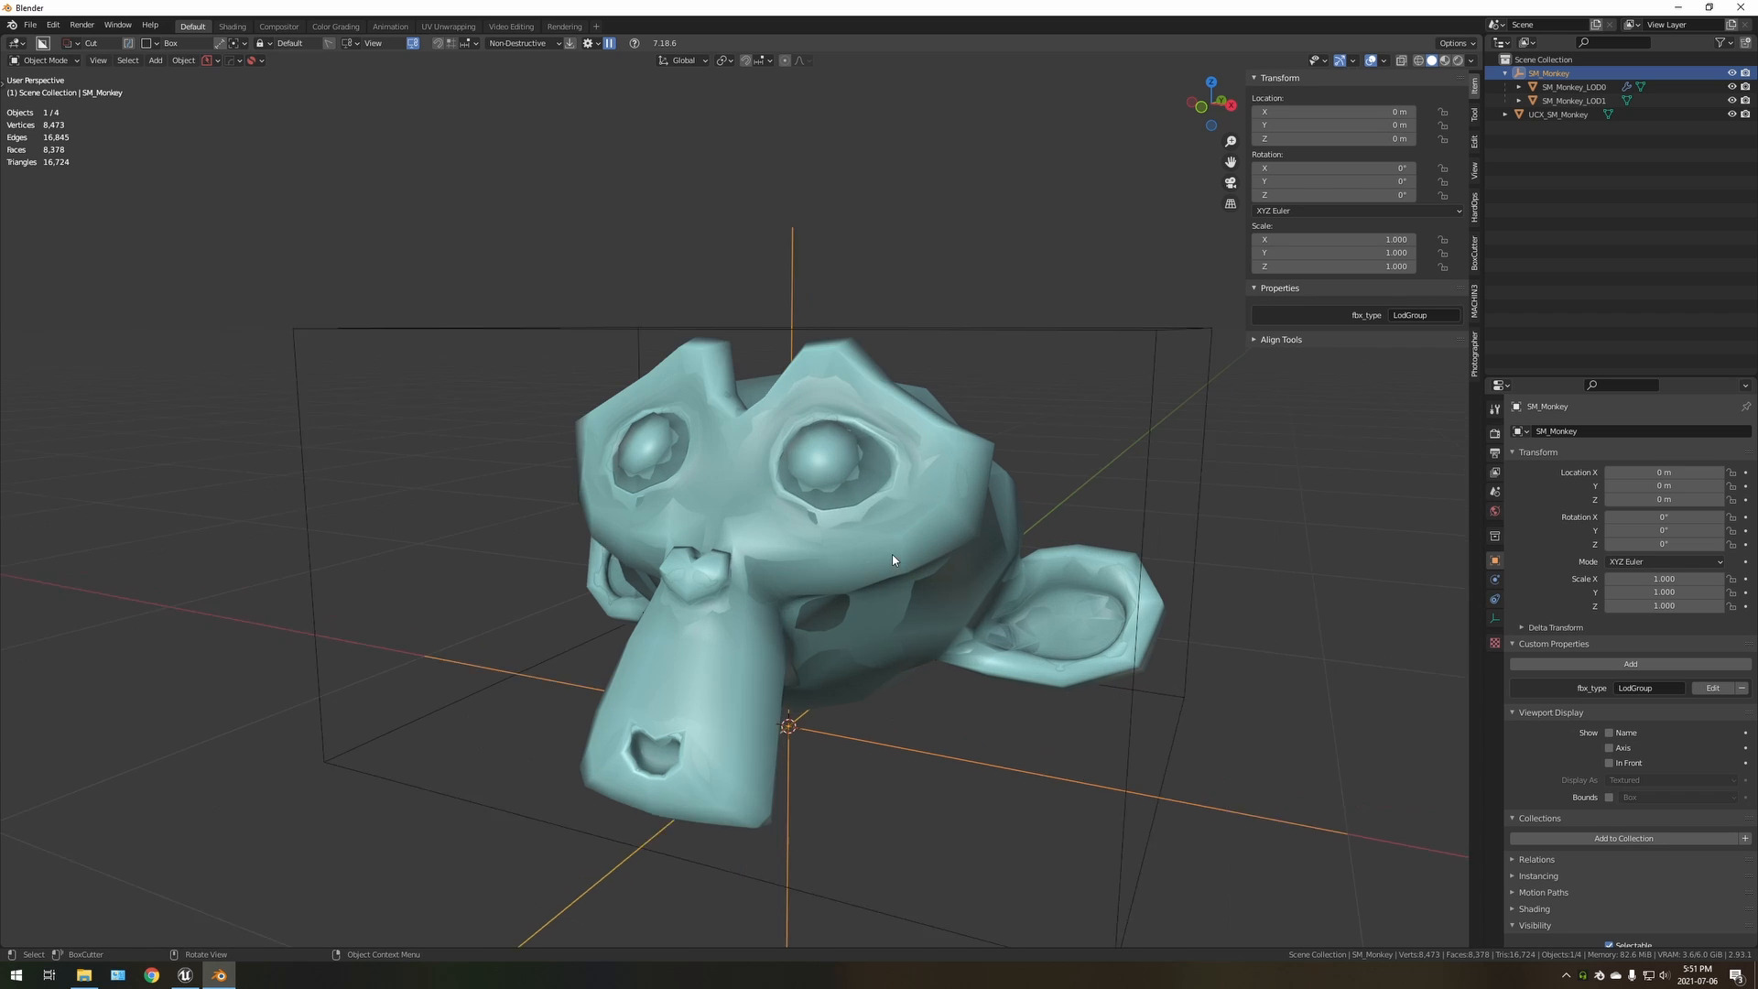
pyautogui.moveTo(771, 545)
pyautogui.mouseDown(button='middle')
pyautogui.moveTo(879, 549)
pyautogui.moveTo(744, 545)
pyautogui.moveTo(780, 548)
pyautogui.mouseUp(button='middle')
pyautogui.scroll(-1, 780, 547)
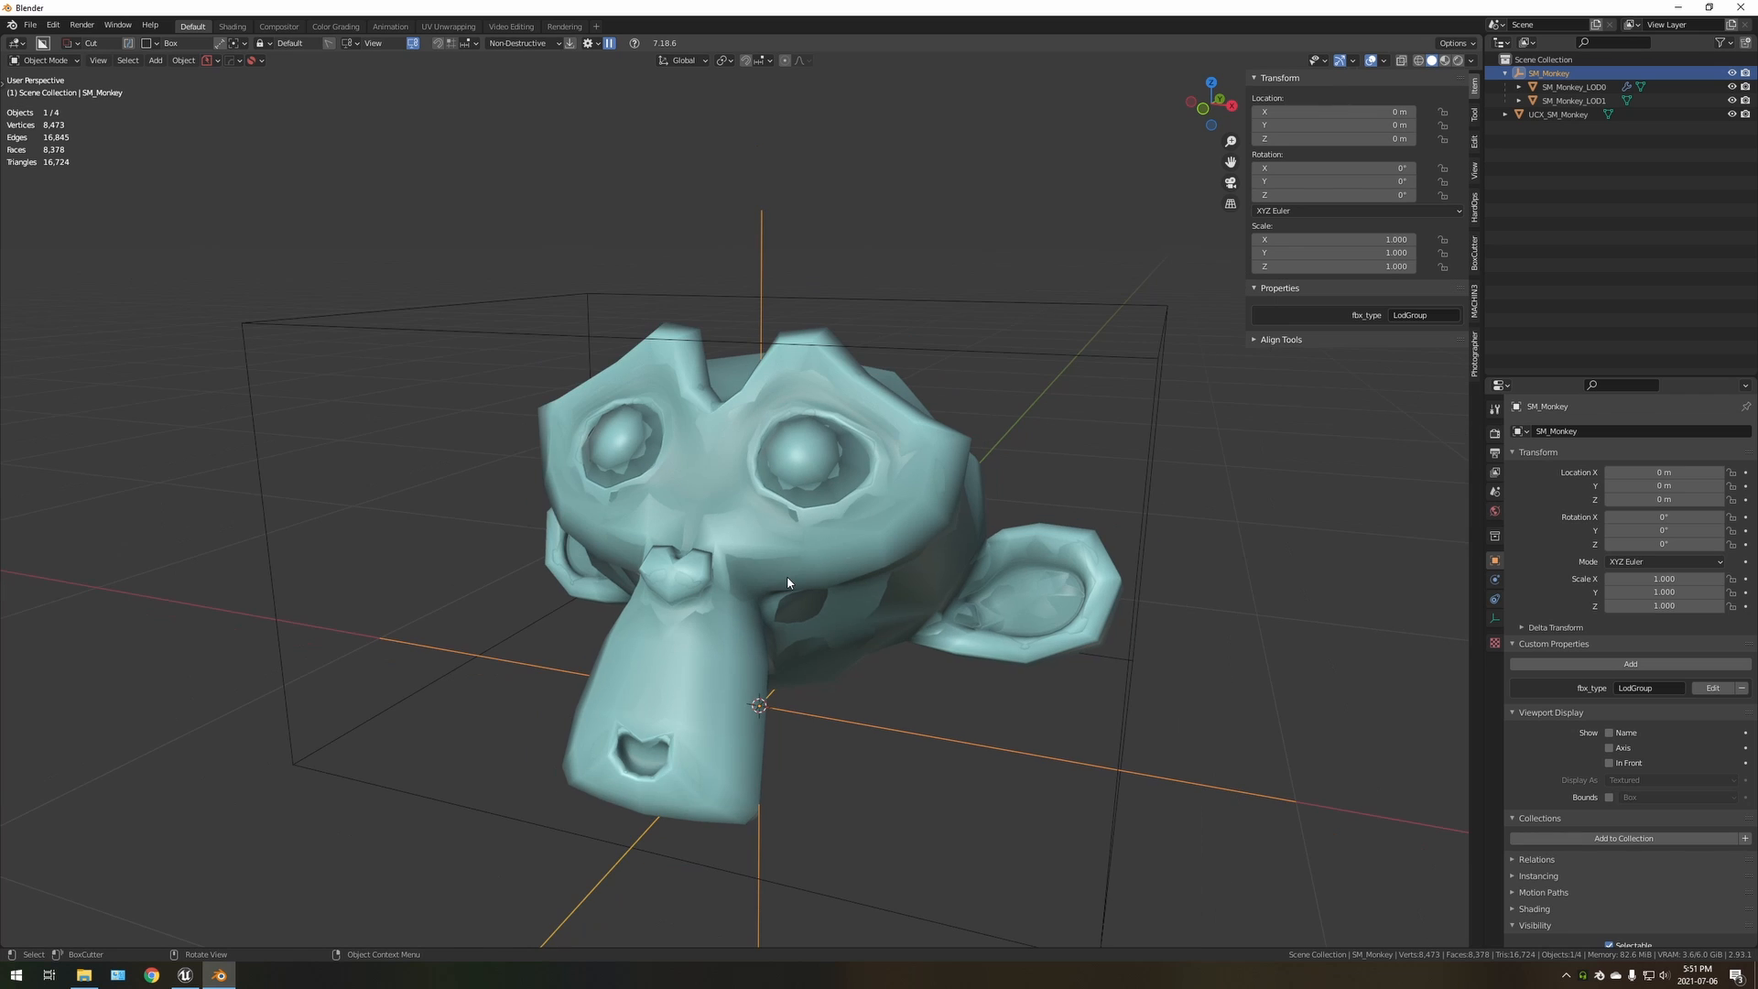
pyautogui.moveTo(787, 581); pyautogui.dragTo(825, 612, button='middle')
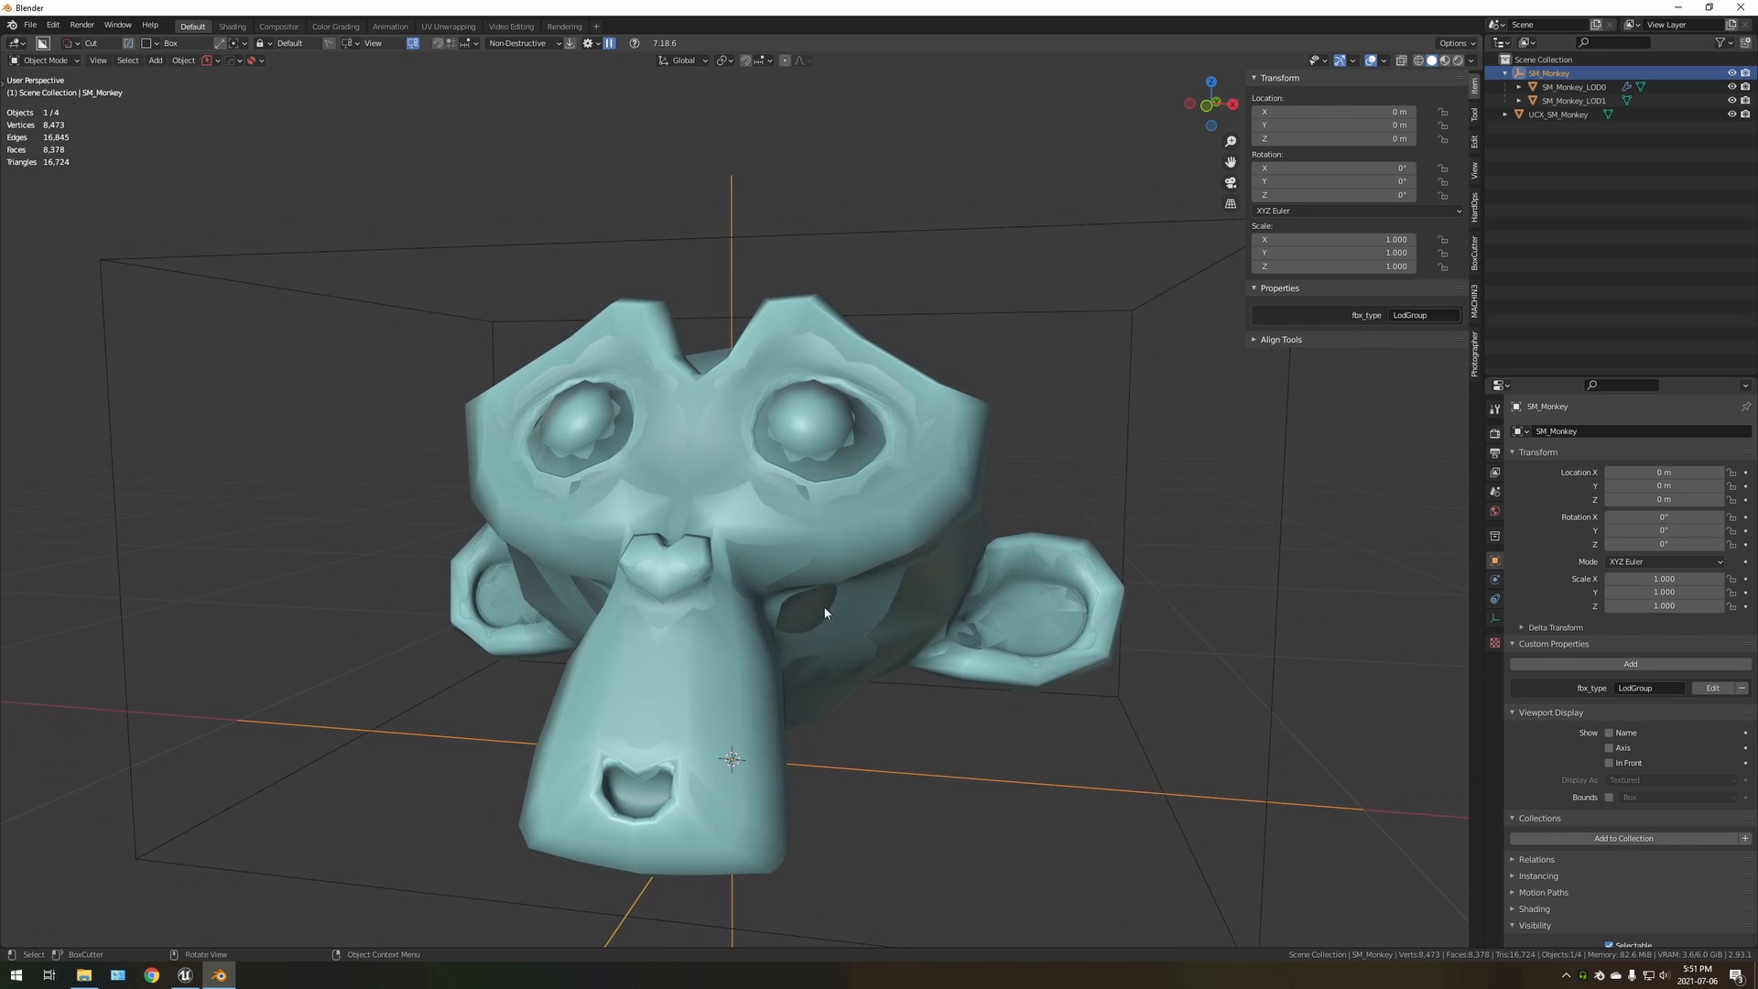
# Select the UCX_SM_Monkey collision box again and inspect it around the monkey head
pyautogui.click(1547, 115)
pyautogui.scroll(-3, 956, 413)
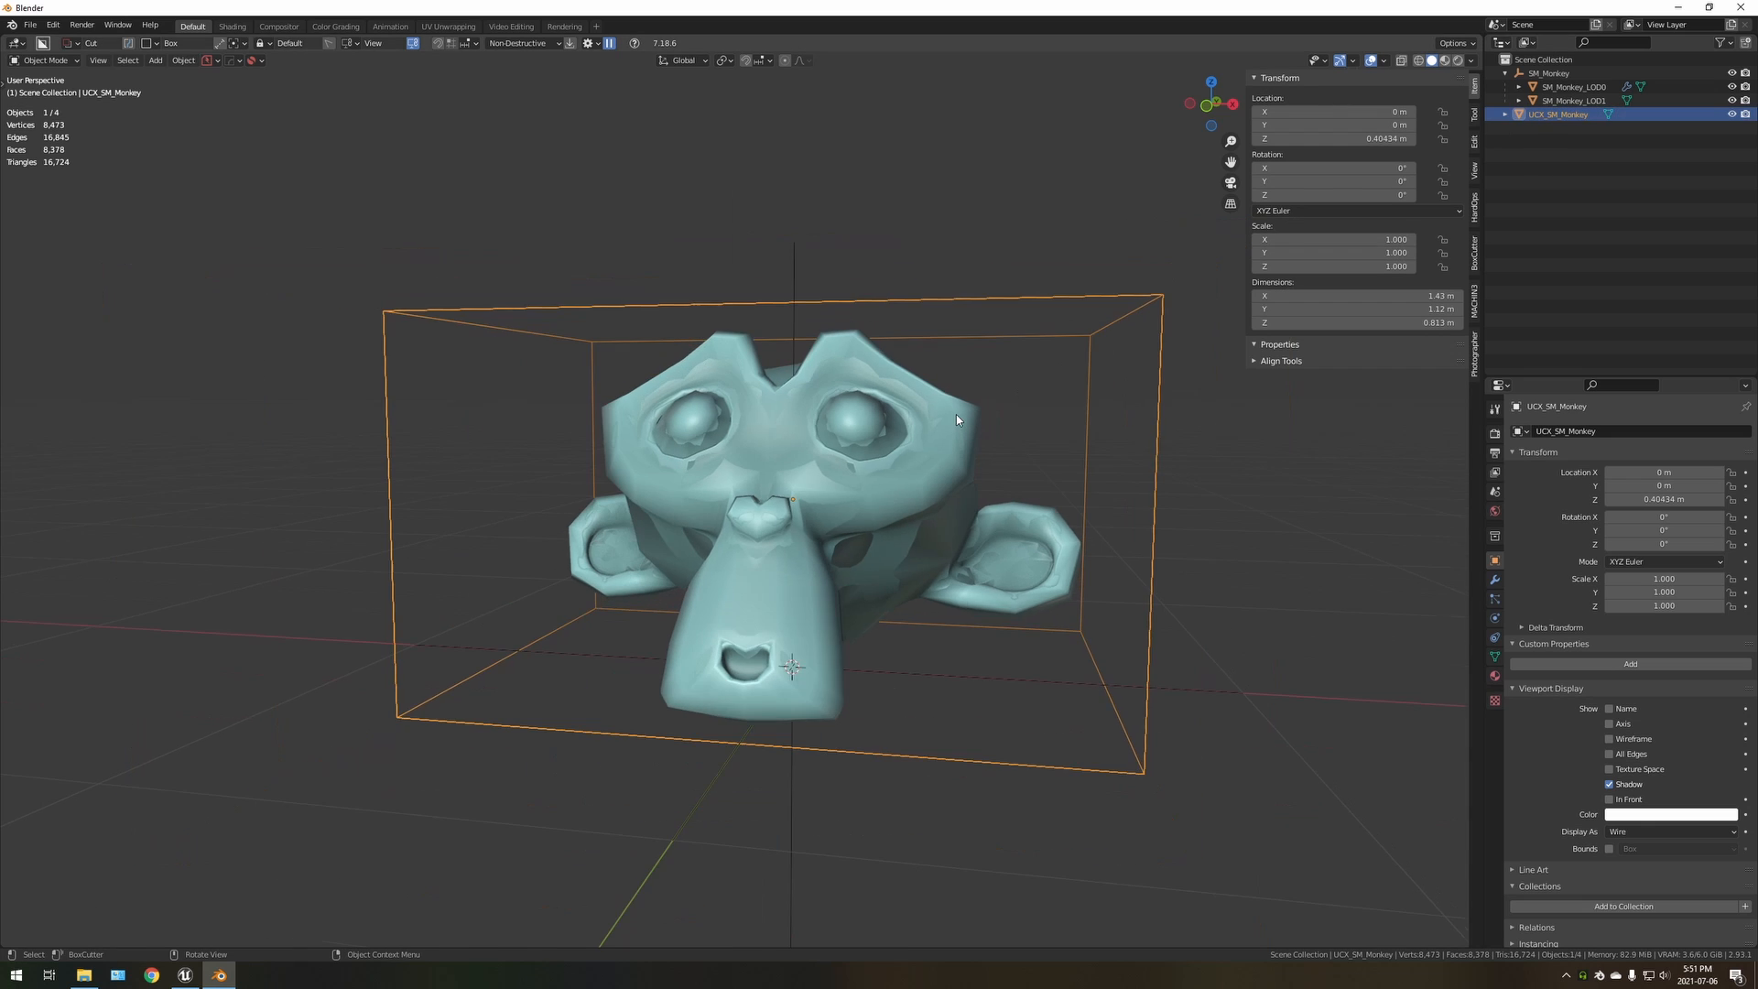
pyautogui.moveTo(956, 414); pyautogui.dragTo(853, 544, button='middle')
pyautogui.scroll(2, 843, 558)
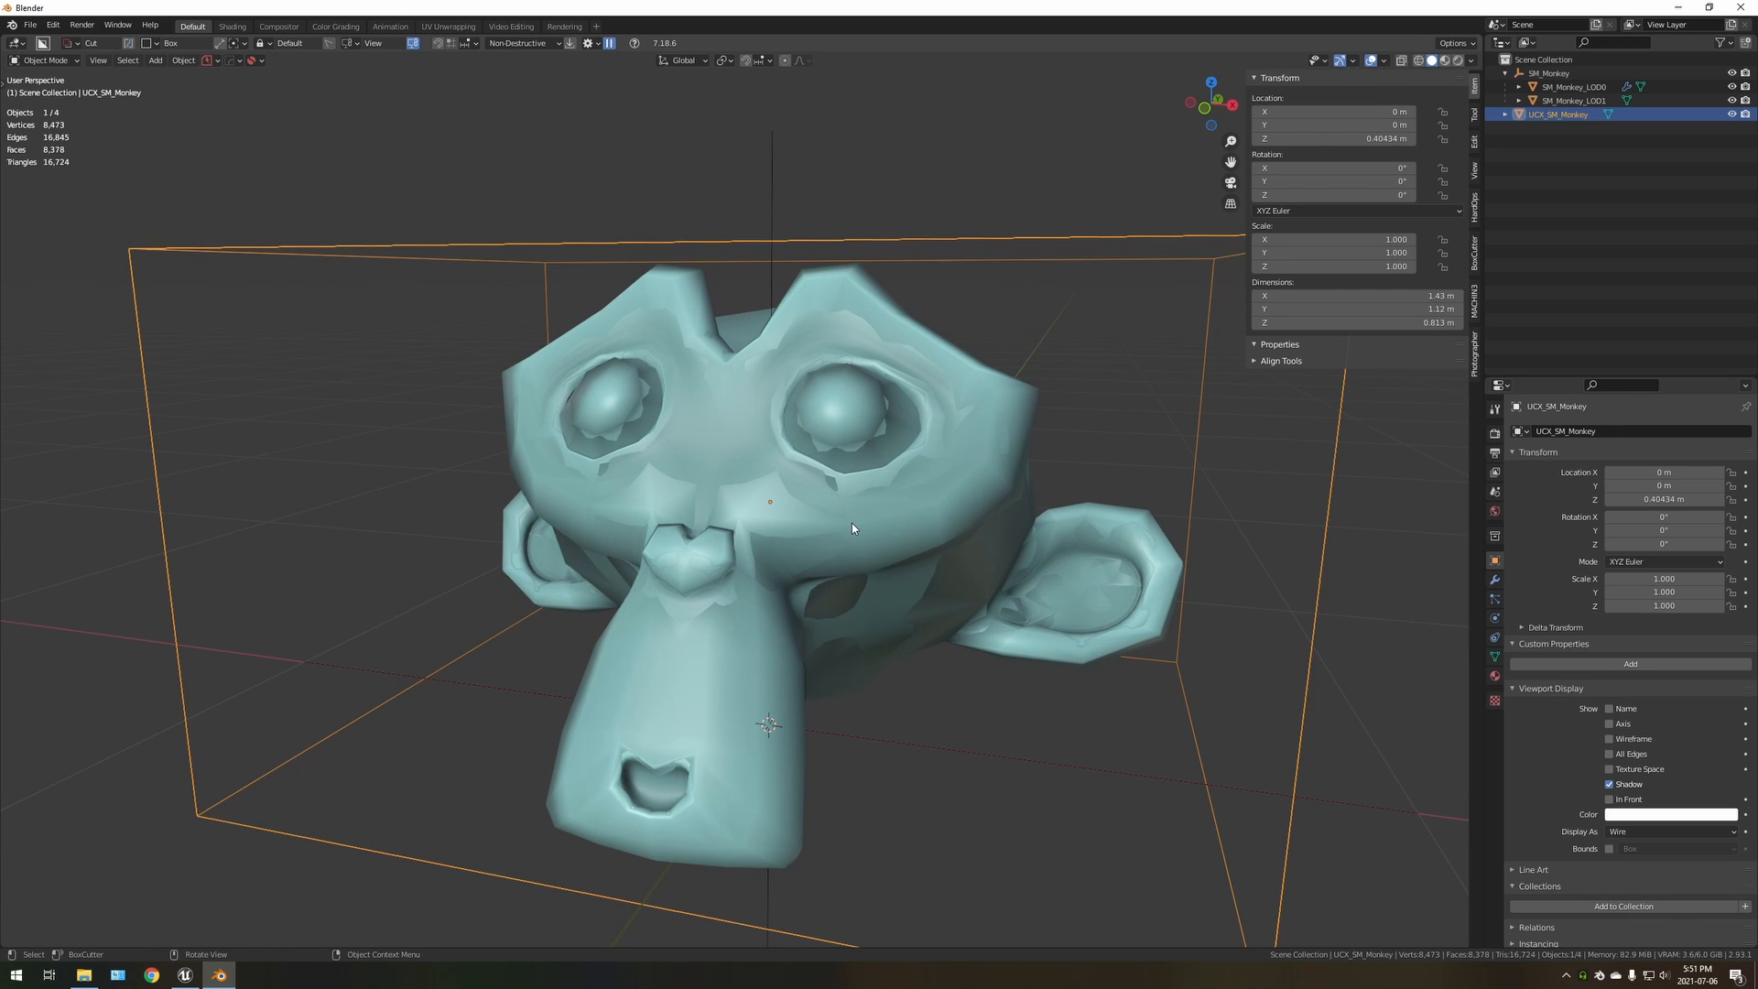